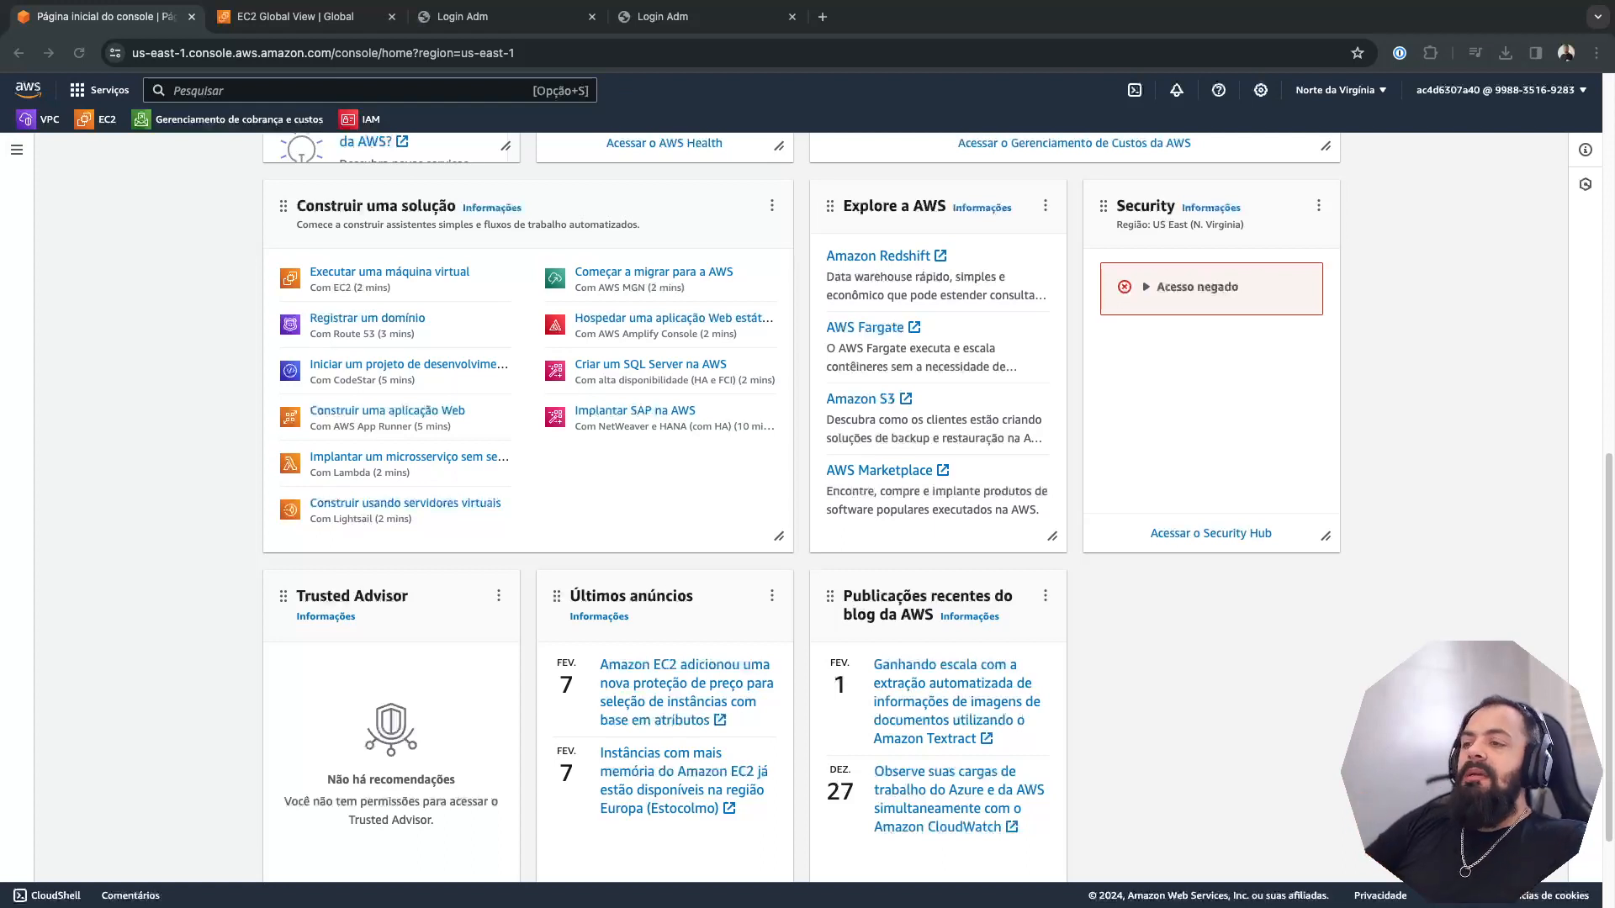
- Open the EC2 dashboard and start launching a new instance in the Norte da Virgínia region
{"action": "scroll", "coordinate": [799, 505], "scroll_direction": "up", "scroll_amount": 7}
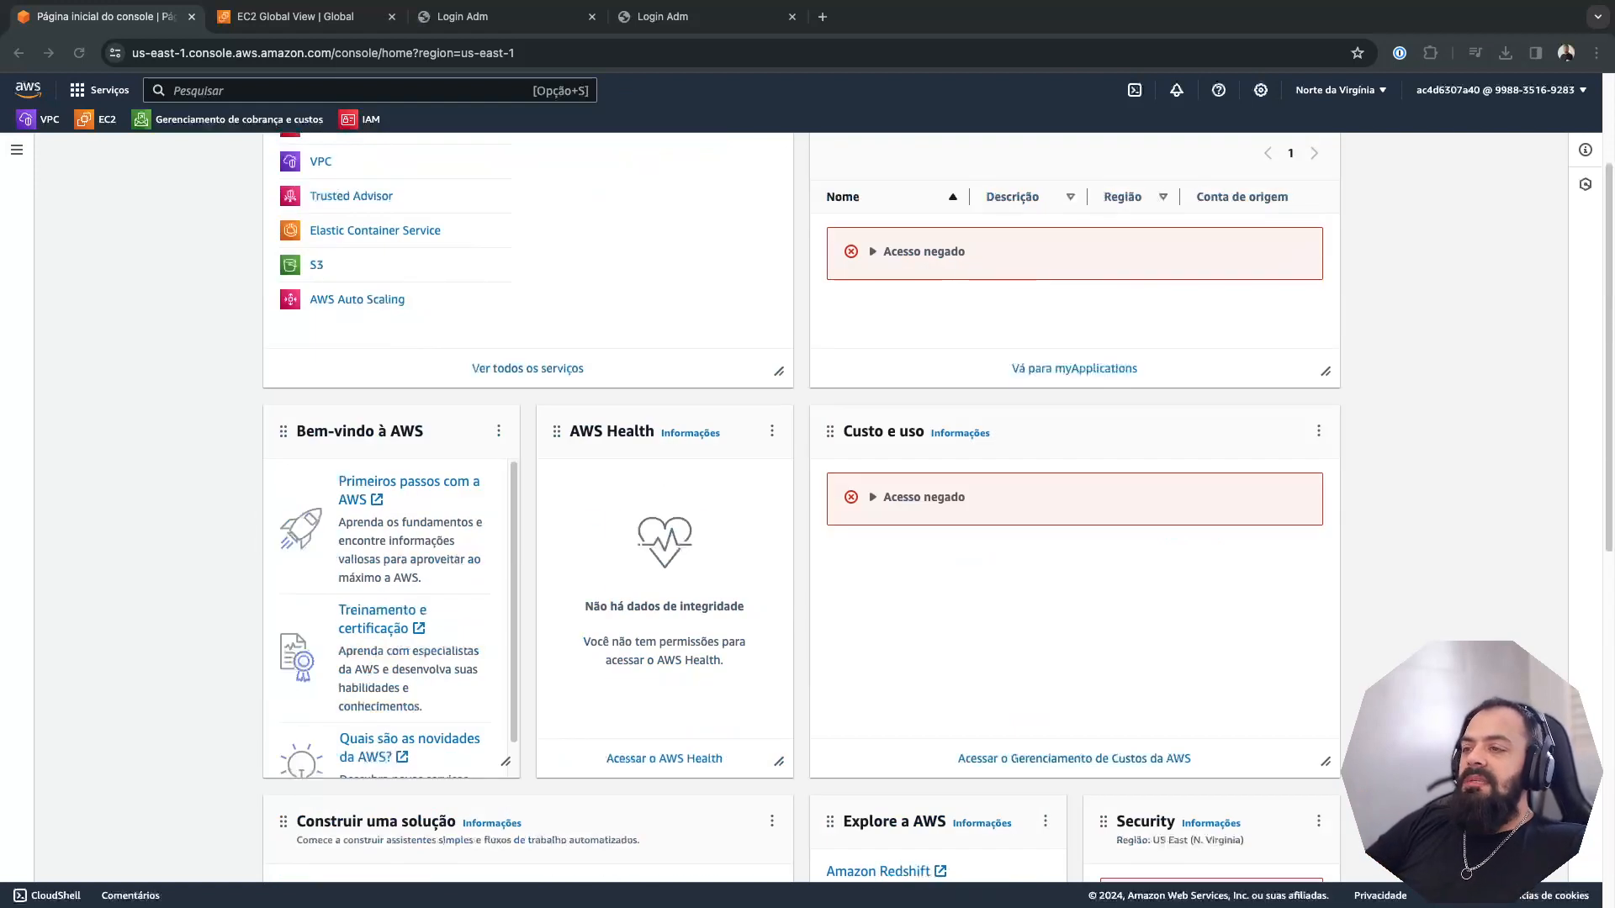
{"action": "left_click", "coordinate": [96, 119]}
{"action": "left_click", "coordinate": [96, 120]}
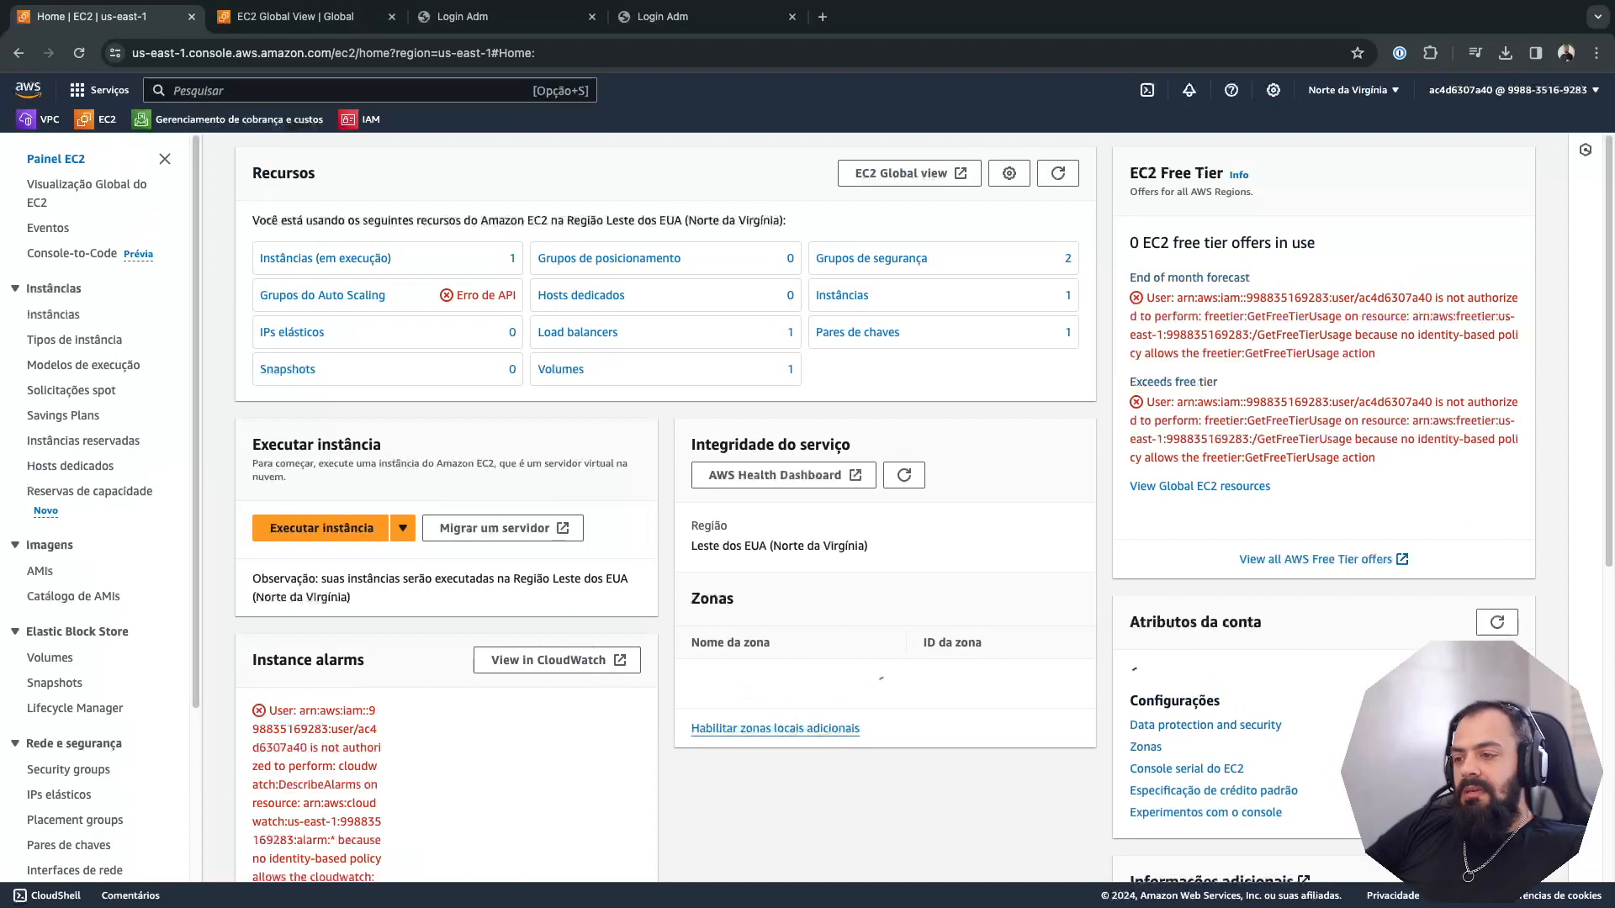
{"action": "left_click", "coordinate": [321, 528]}
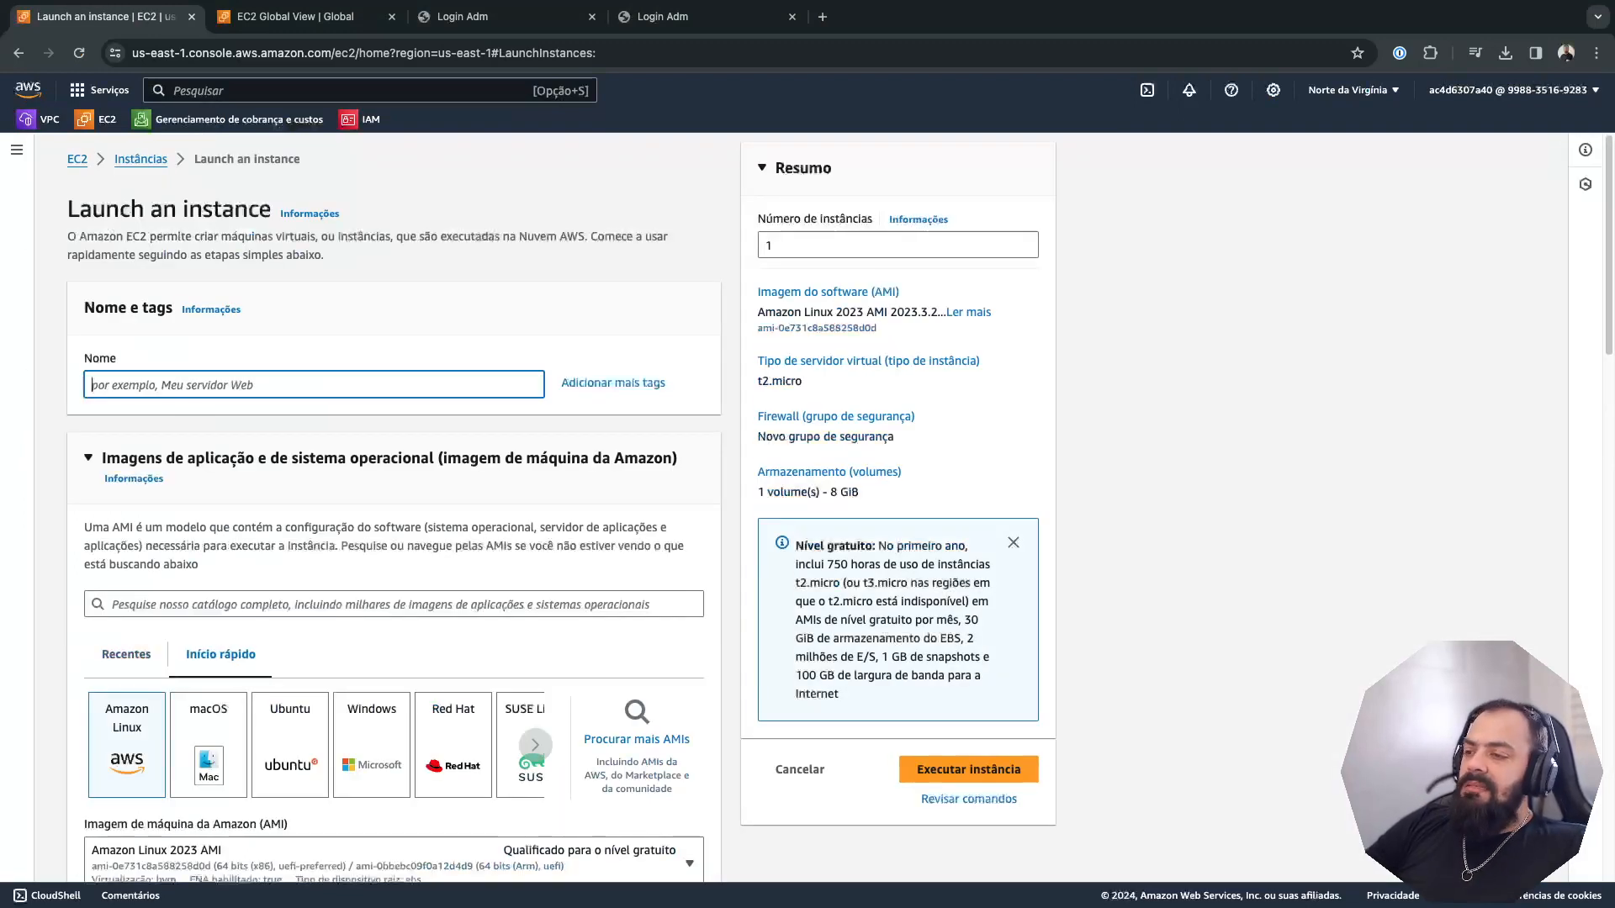
- Review the default instance settings down to the network configuration and make that section editable
{"action": "scroll", "coordinate": [393, 504], "scroll_direction": "down", "scroll_amount": 2}
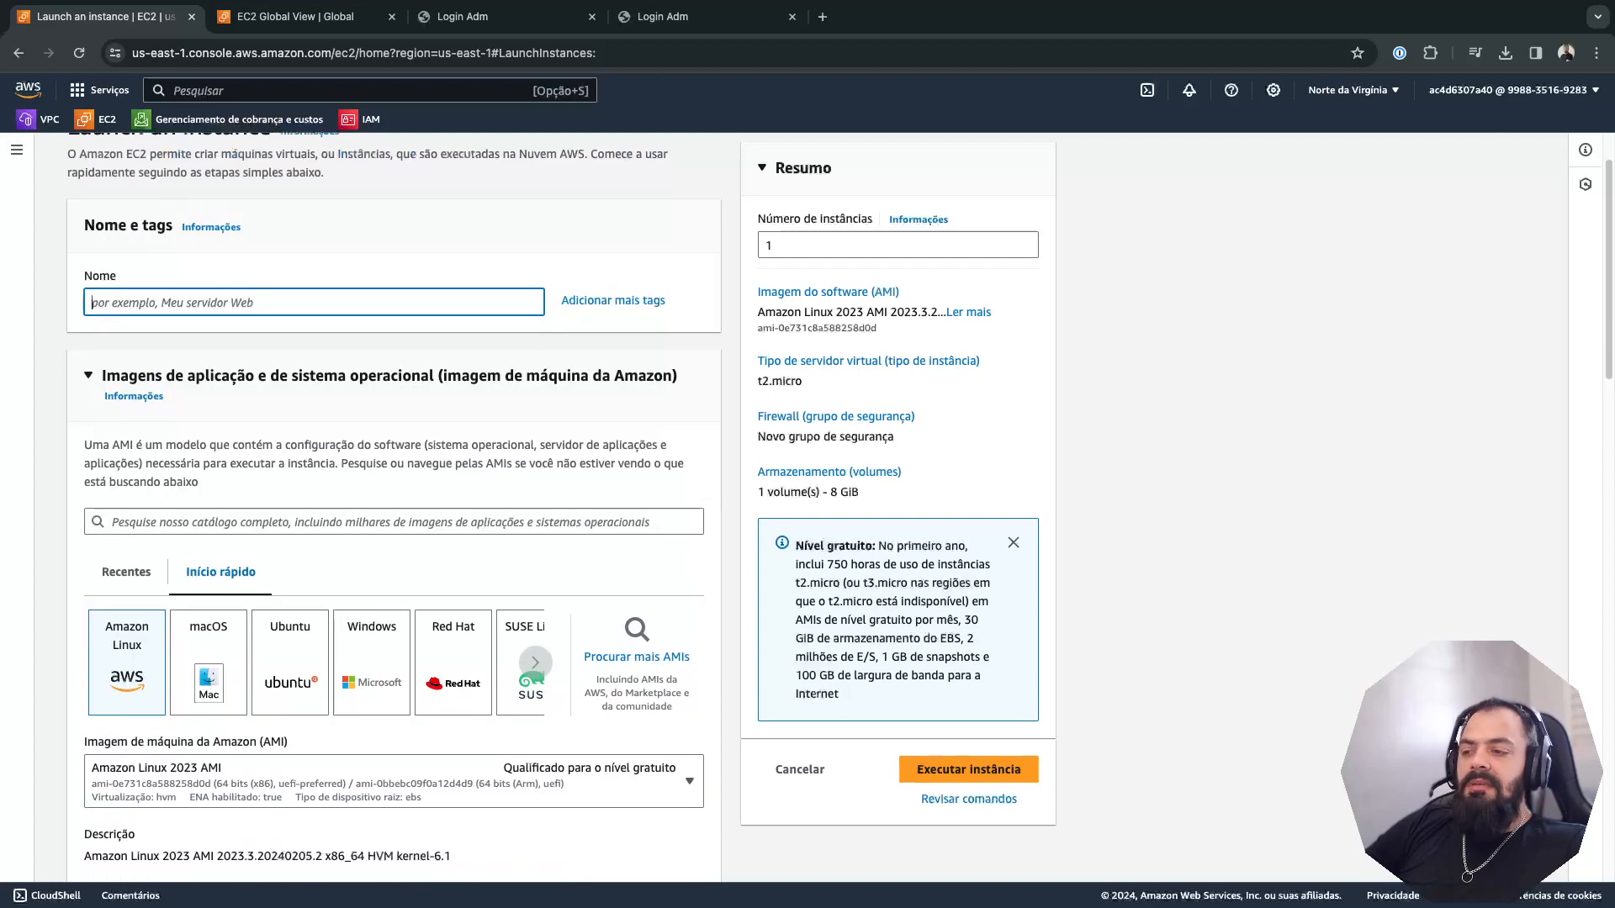
{"action": "scroll", "coordinate": [393, 504], "scroll_direction": "down", "scroll_amount": 10}
{"action": "scroll", "coordinate": [393, 505], "scroll_direction": "down", "scroll_amount": 7}
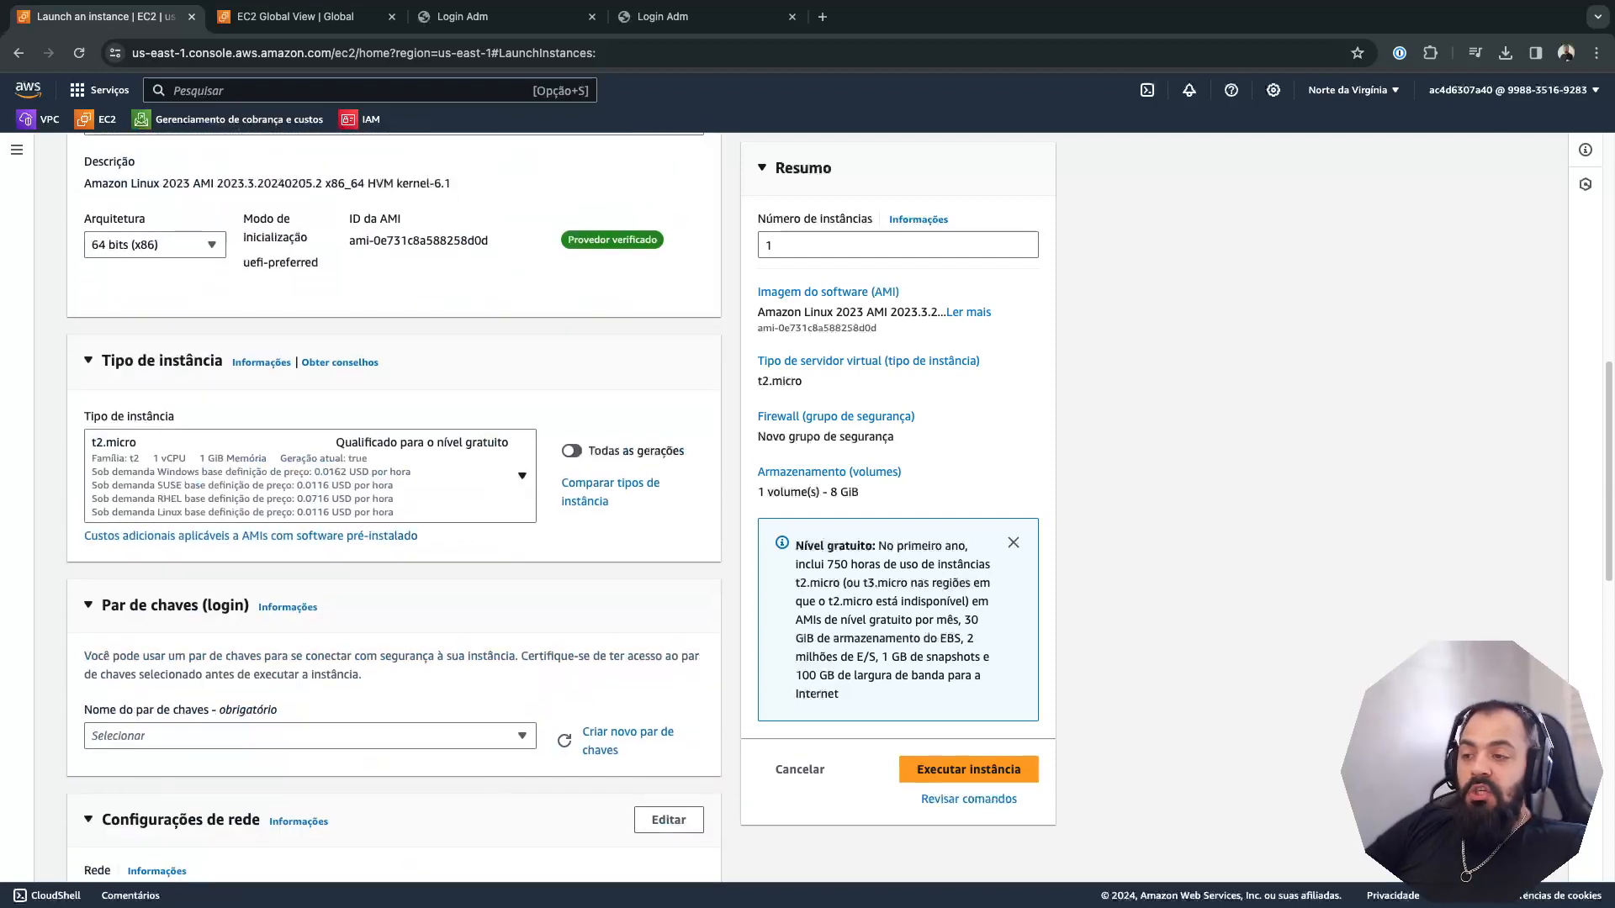
{"action": "scroll", "coordinate": [393, 505], "scroll_direction": "down", "scroll_amount": 5}
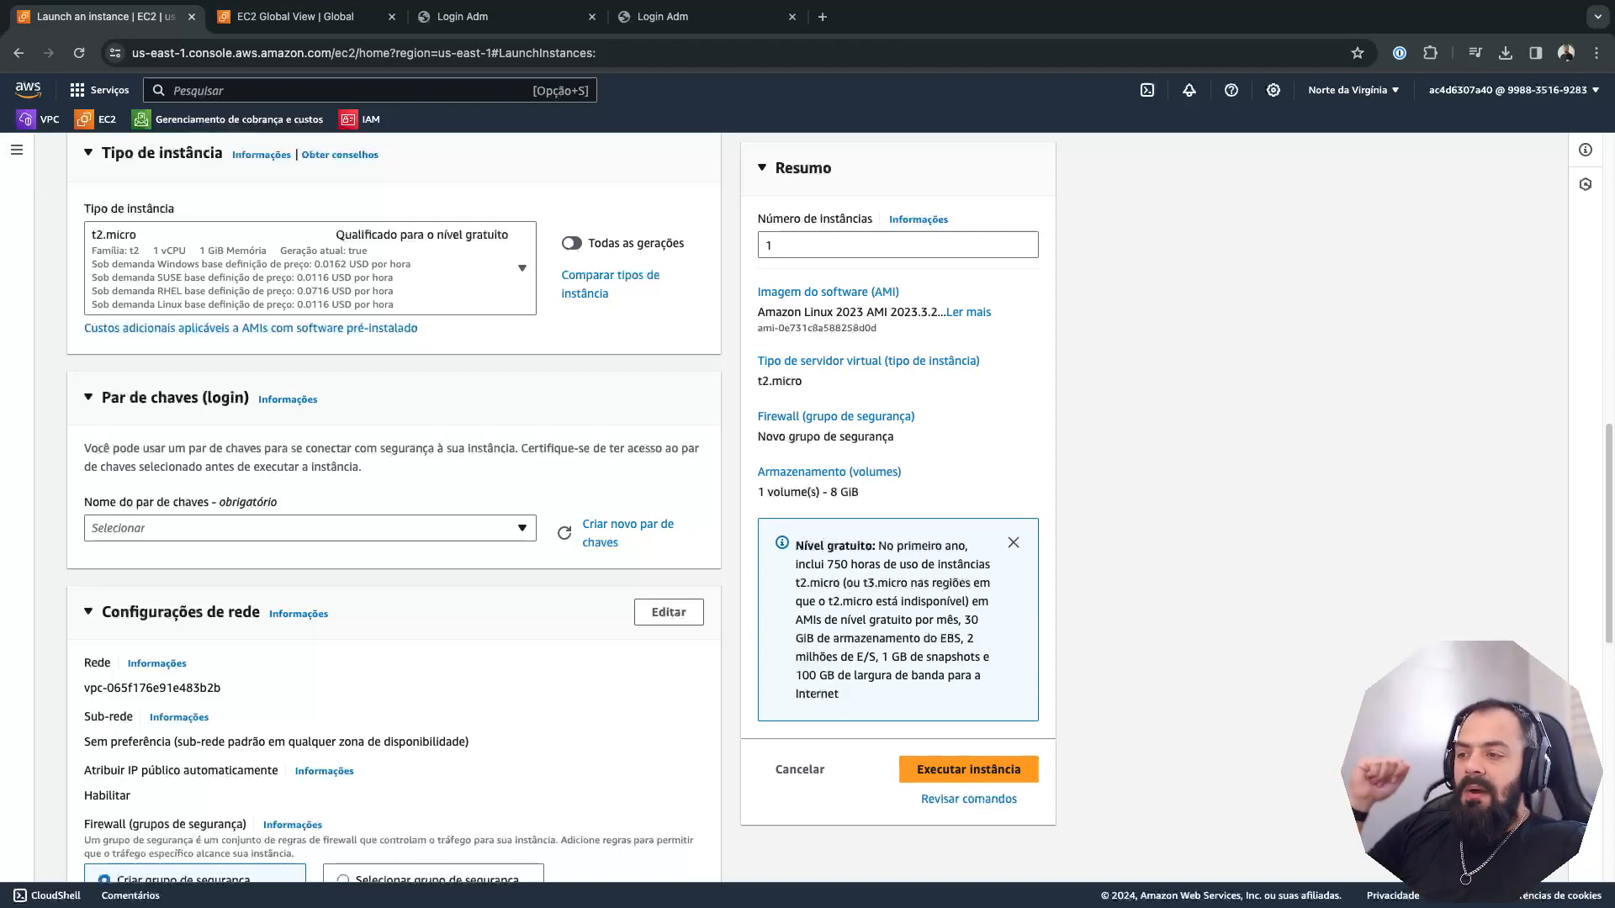
{"action": "scroll", "coordinate": [394, 505], "scroll_direction": "down", "scroll_amount": 5}
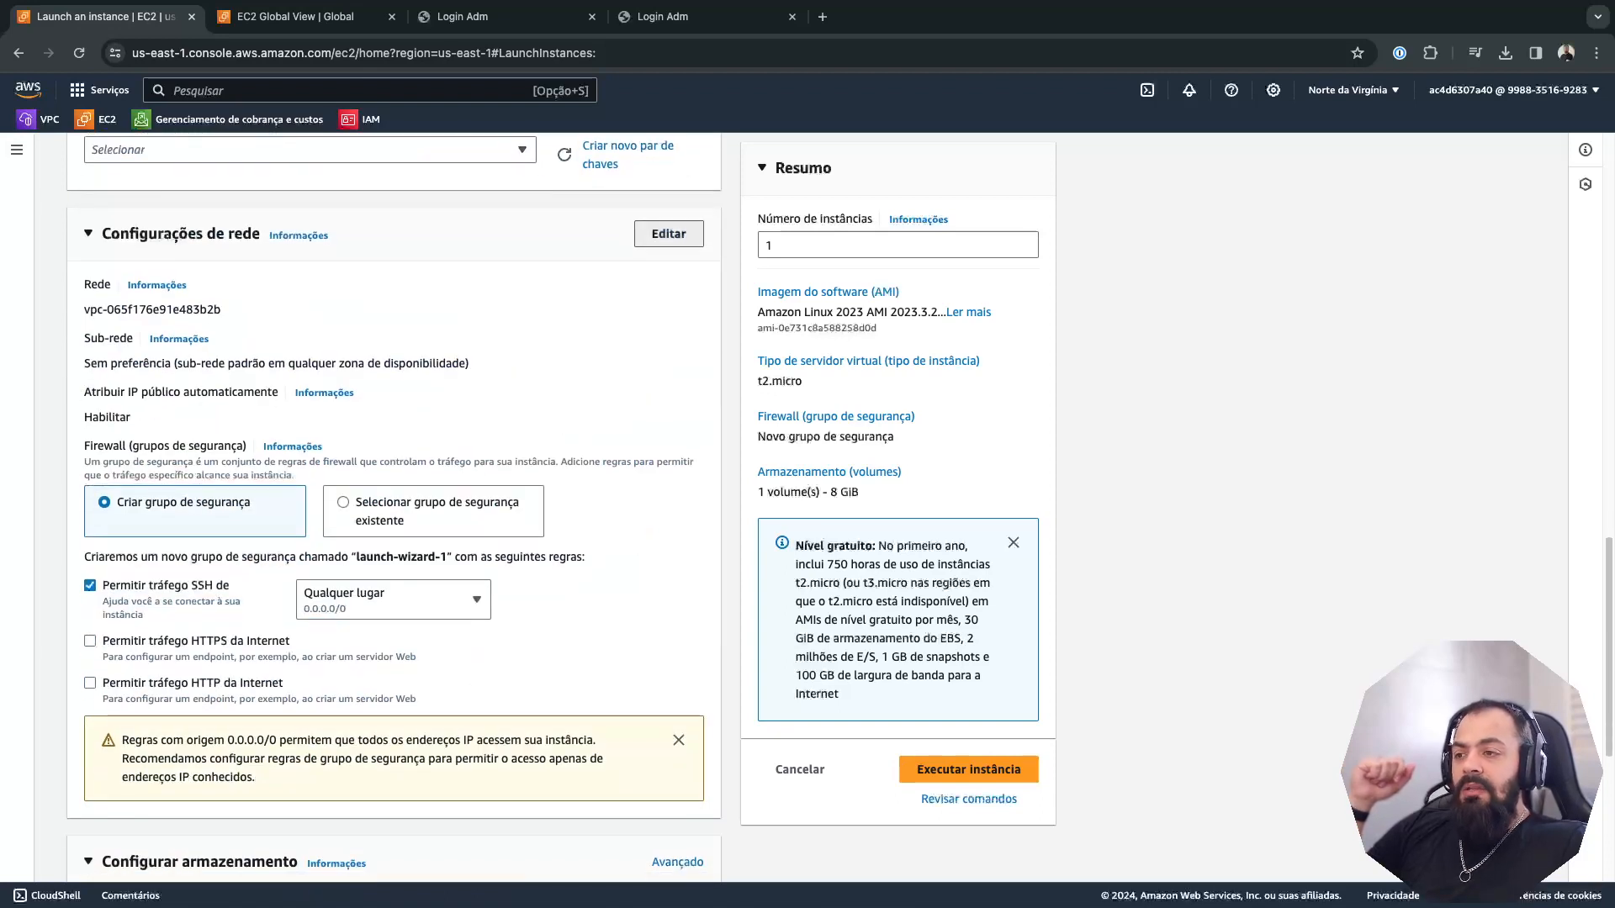
{"action": "left_click", "coordinate": [669, 233]}
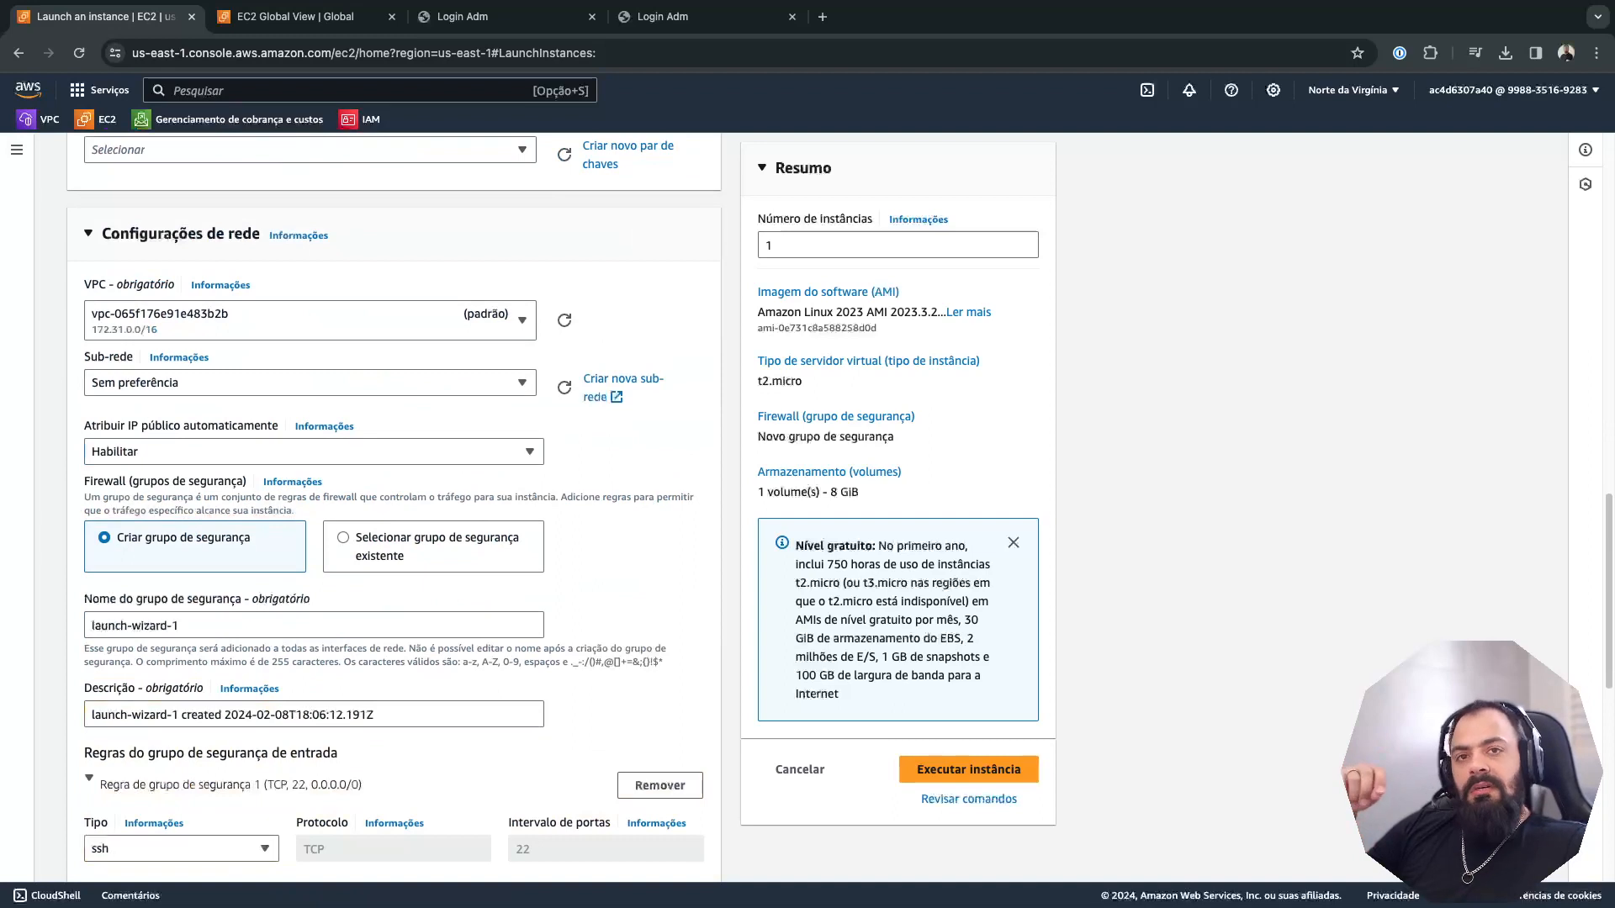
- Dismiss the open-access warning and add two more inbound rules to the instance's new security group
{"action": "scroll", "coordinate": [394, 504], "scroll_direction": "down", "scroll_amount": 1}
{"action": "scroll", "coordinate": [394, 505], "scroll_direction": "down", "scroll_amount": 1}
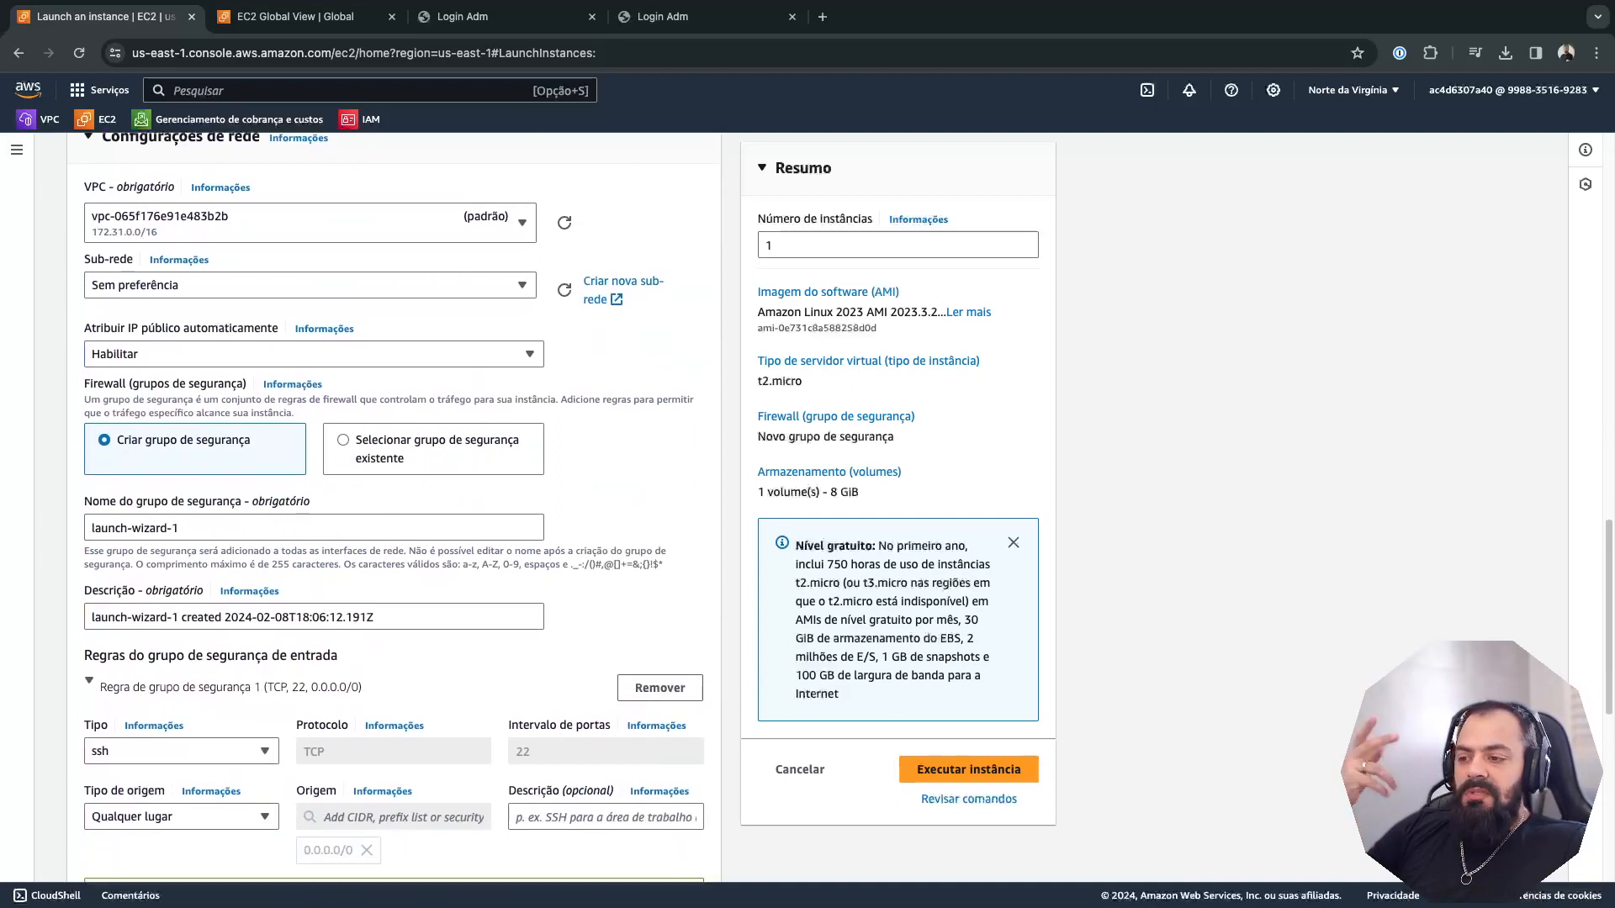
{"action": "scroll", "coordinate": [394, 505], "scroll_direction": "down", "scroll_amount": 1}
{"action": "scroll", "coordinate": [393, 505], "scroll_direction": "down", "scroll_amount": 1}
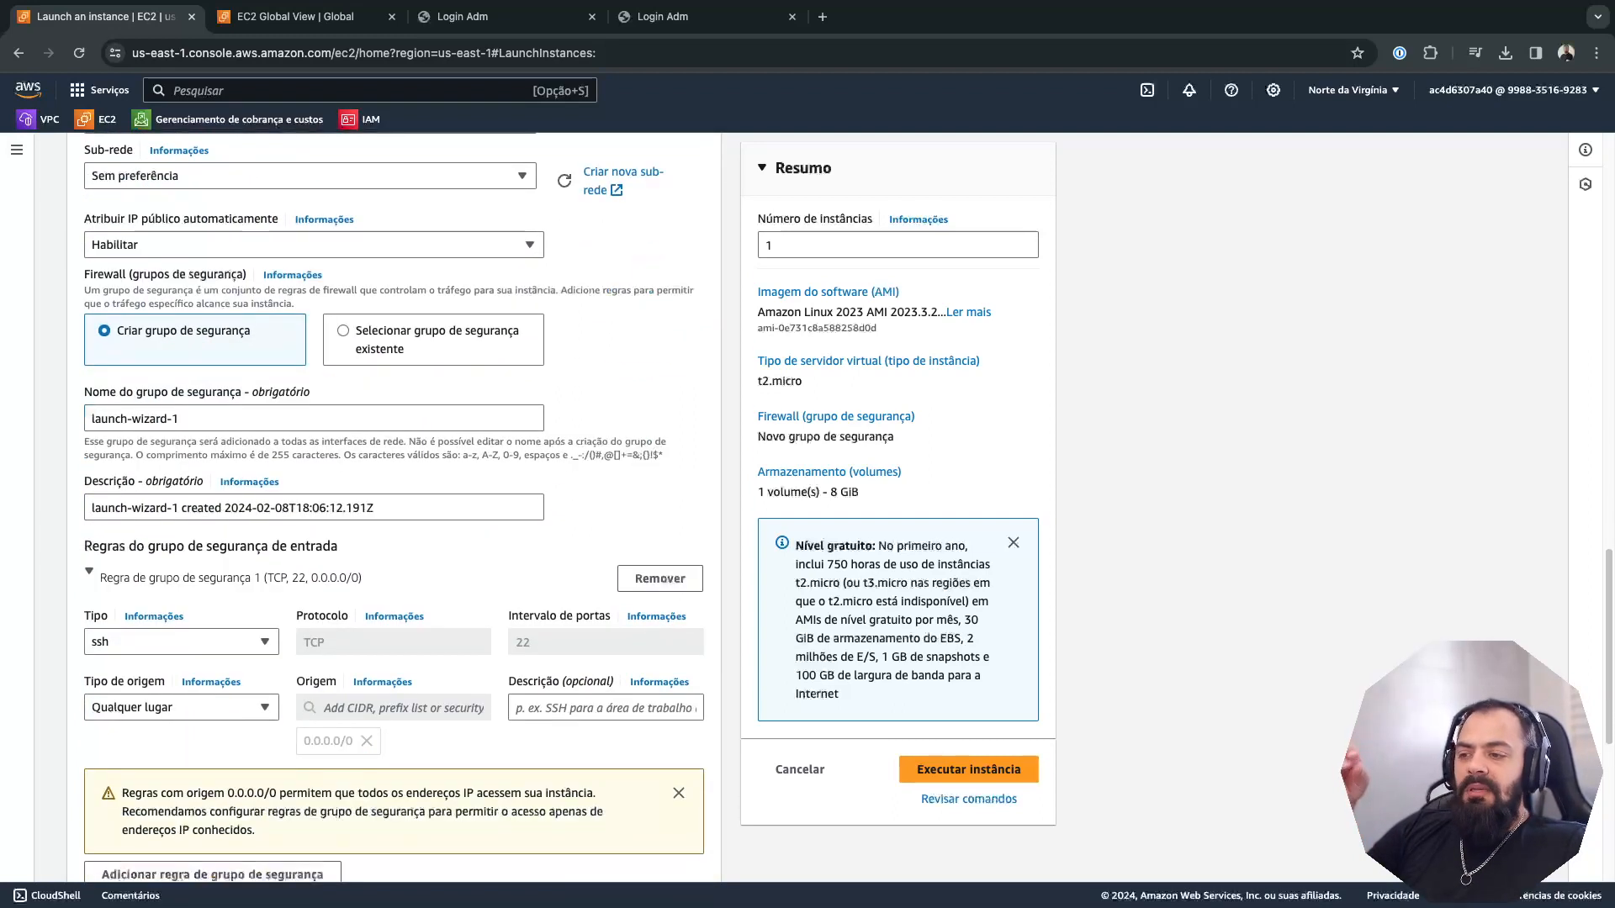
{"action": "left_click", "coordinate": [679, 793]}
{"action": "scroll", "coordinate": [394, 505], "scroll_direction": "down", "scroll_amount": 3}
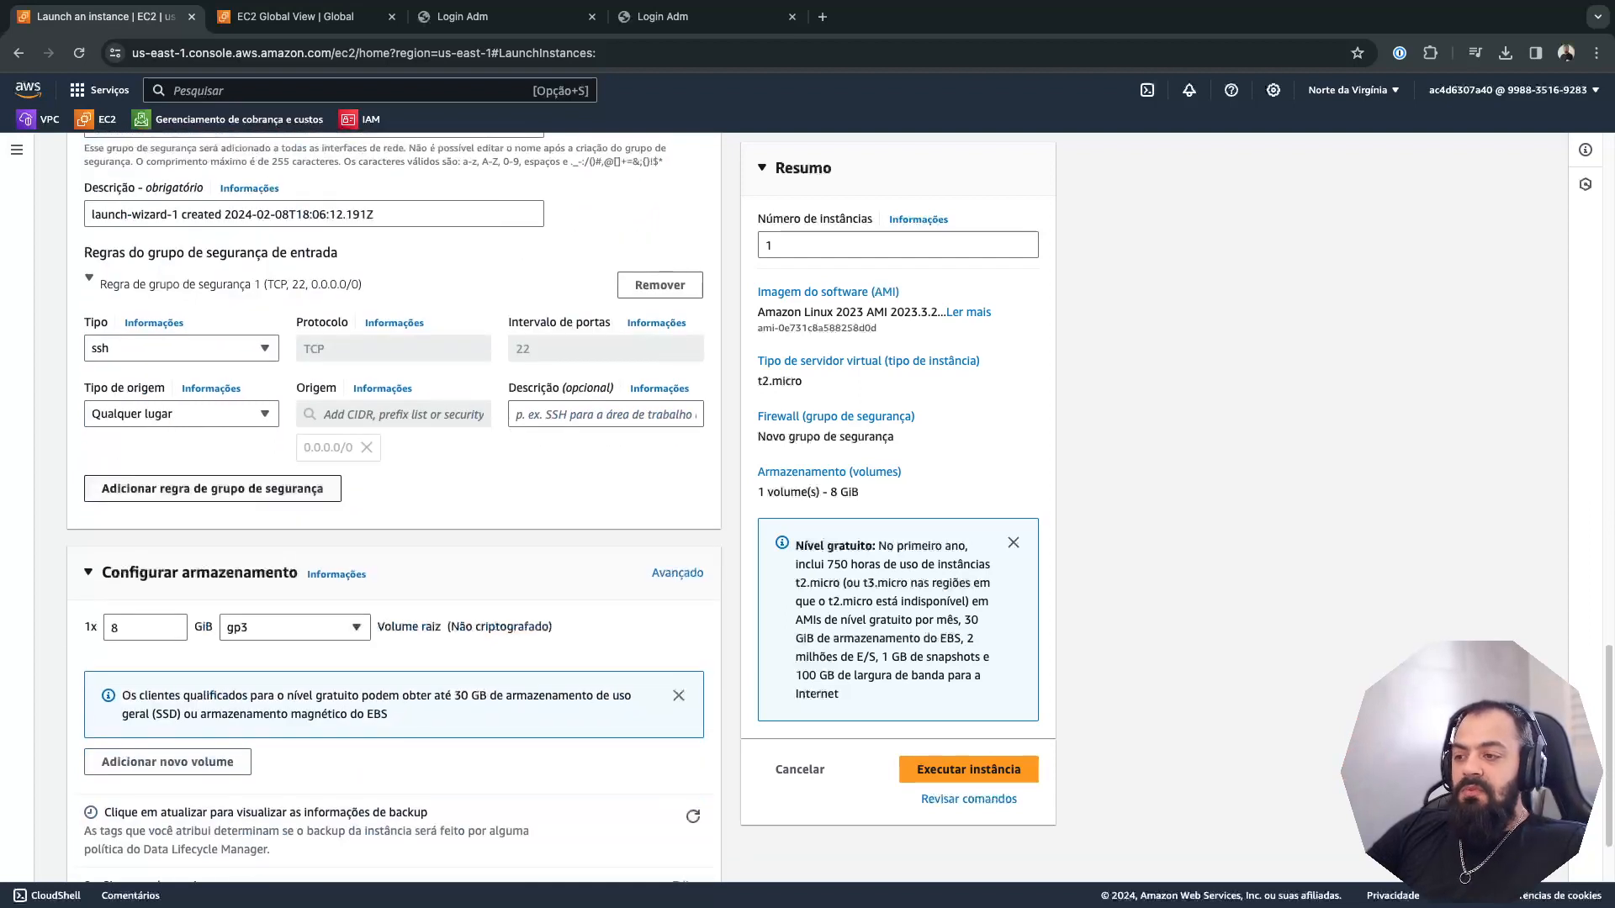
{"action": "left_click", "coordinate": [212, 488]}
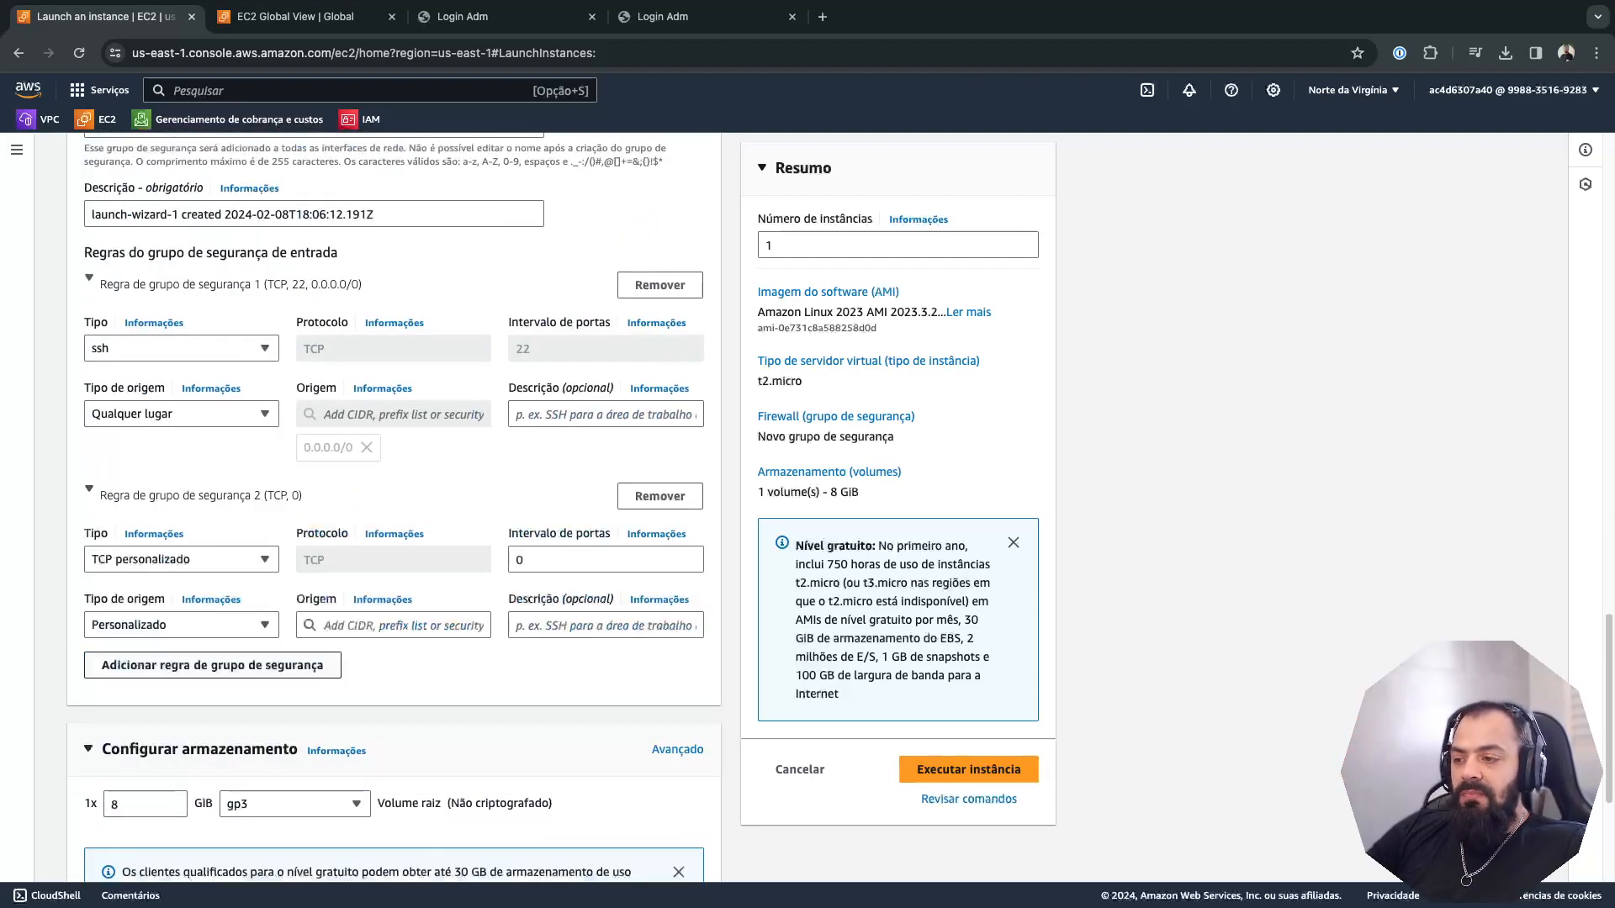
{"action": "left_click", "coordinate": [253, 666]}
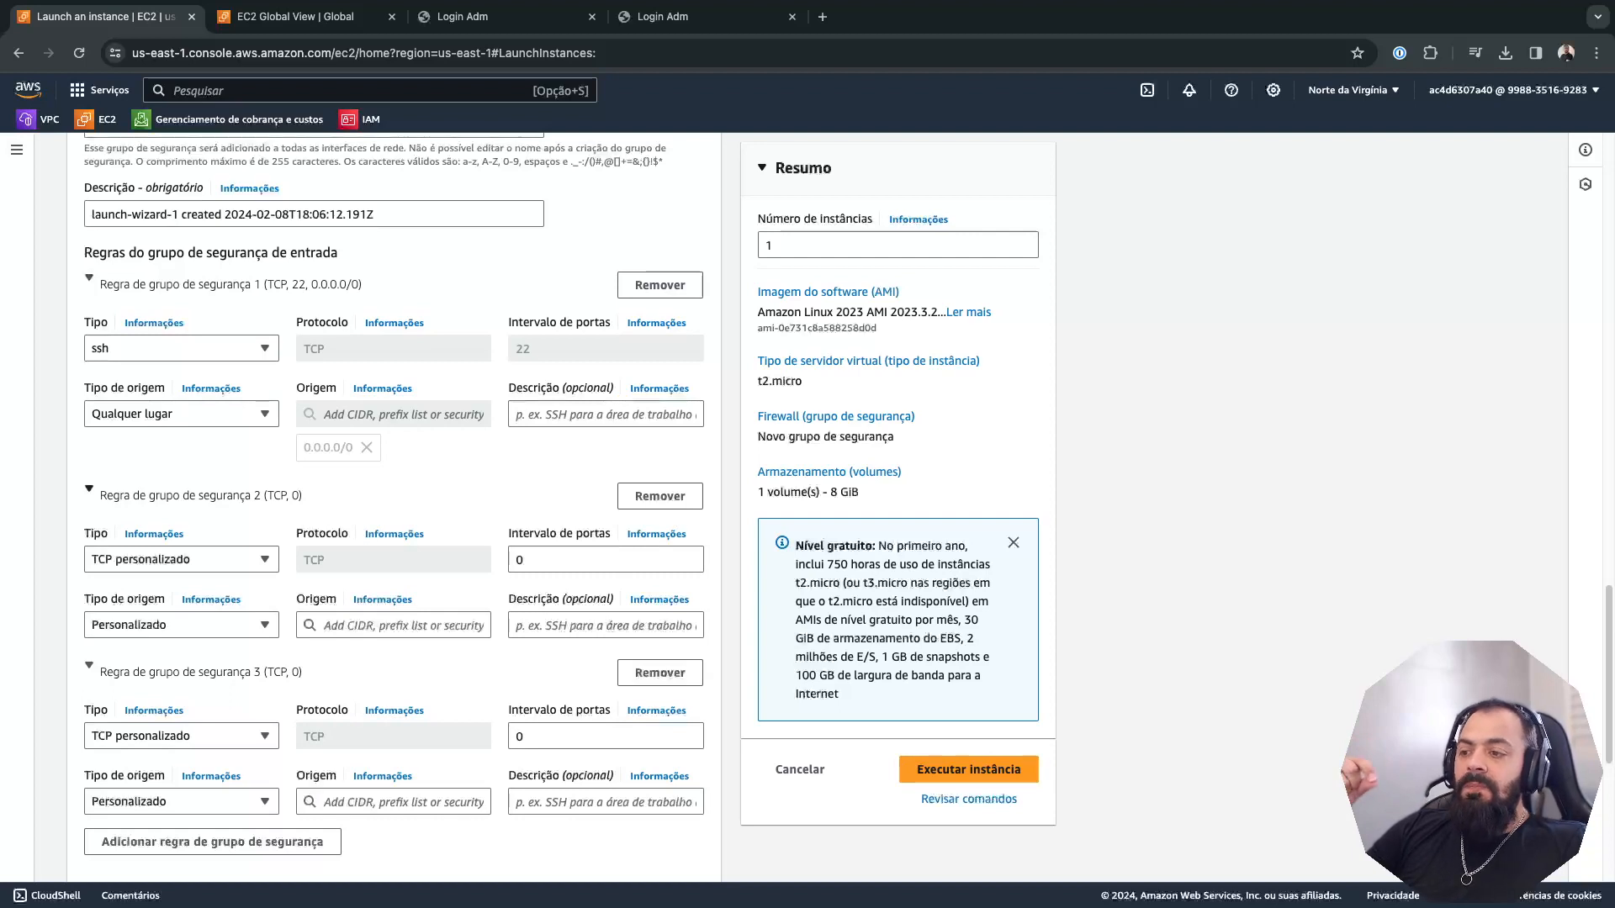
- Set the second inbound rule's type to HTTP and the third rule's custom TCP port range to 8080
{"action": "left_click", "coordinate": [181, 559]}
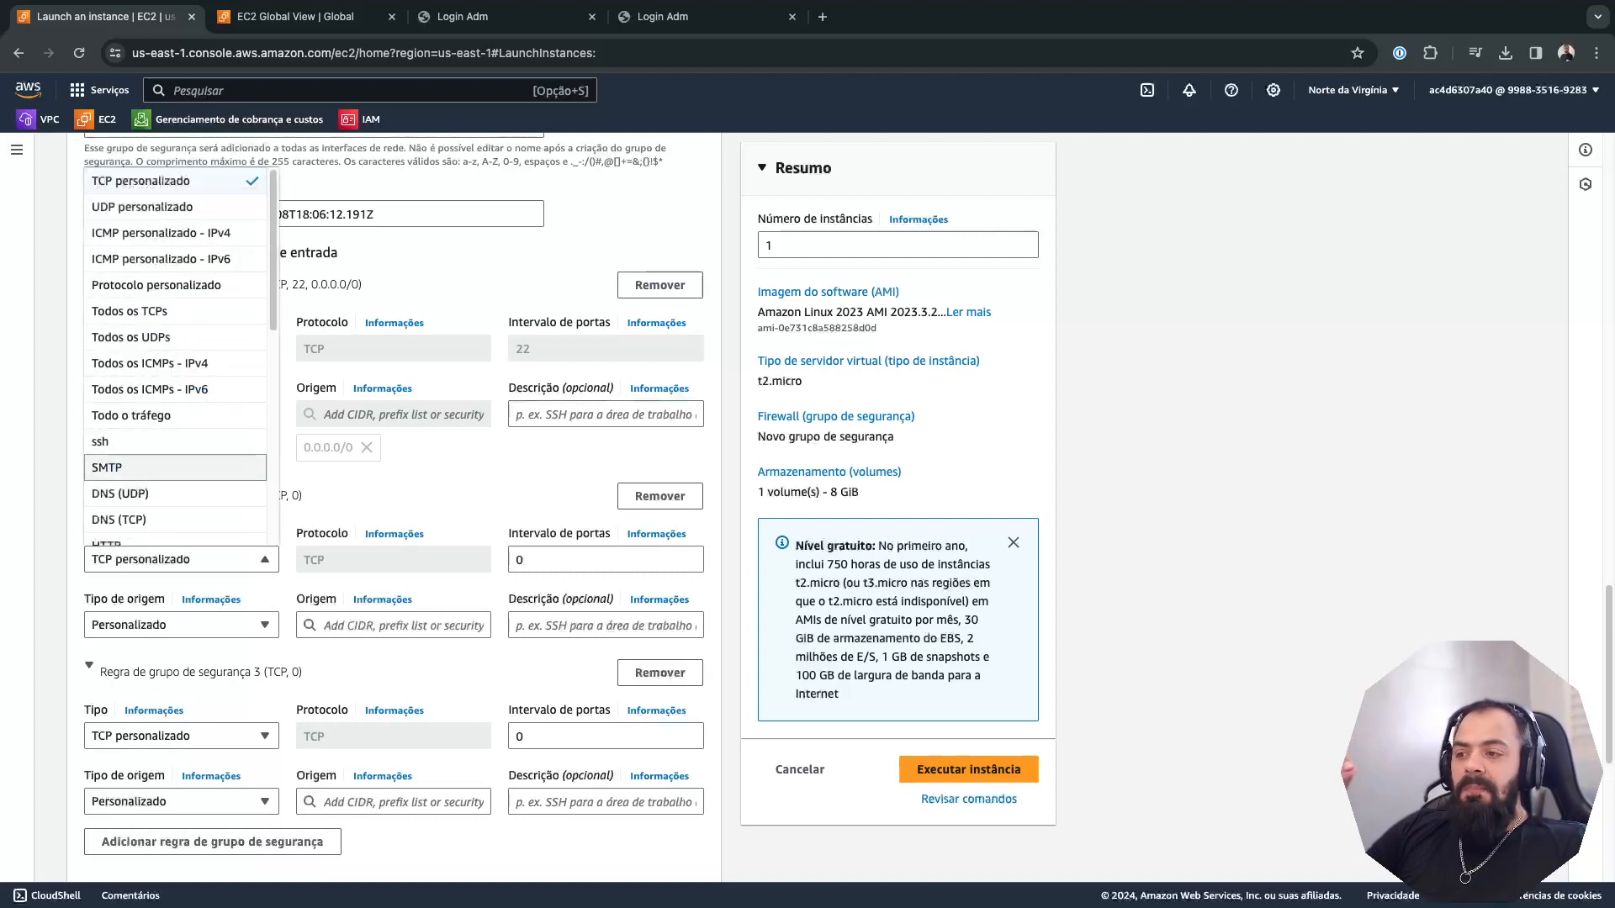
{"action": "scroll", "coordinate": [175, 395], "scroll_direction": "down", "scroll_amount": 1}
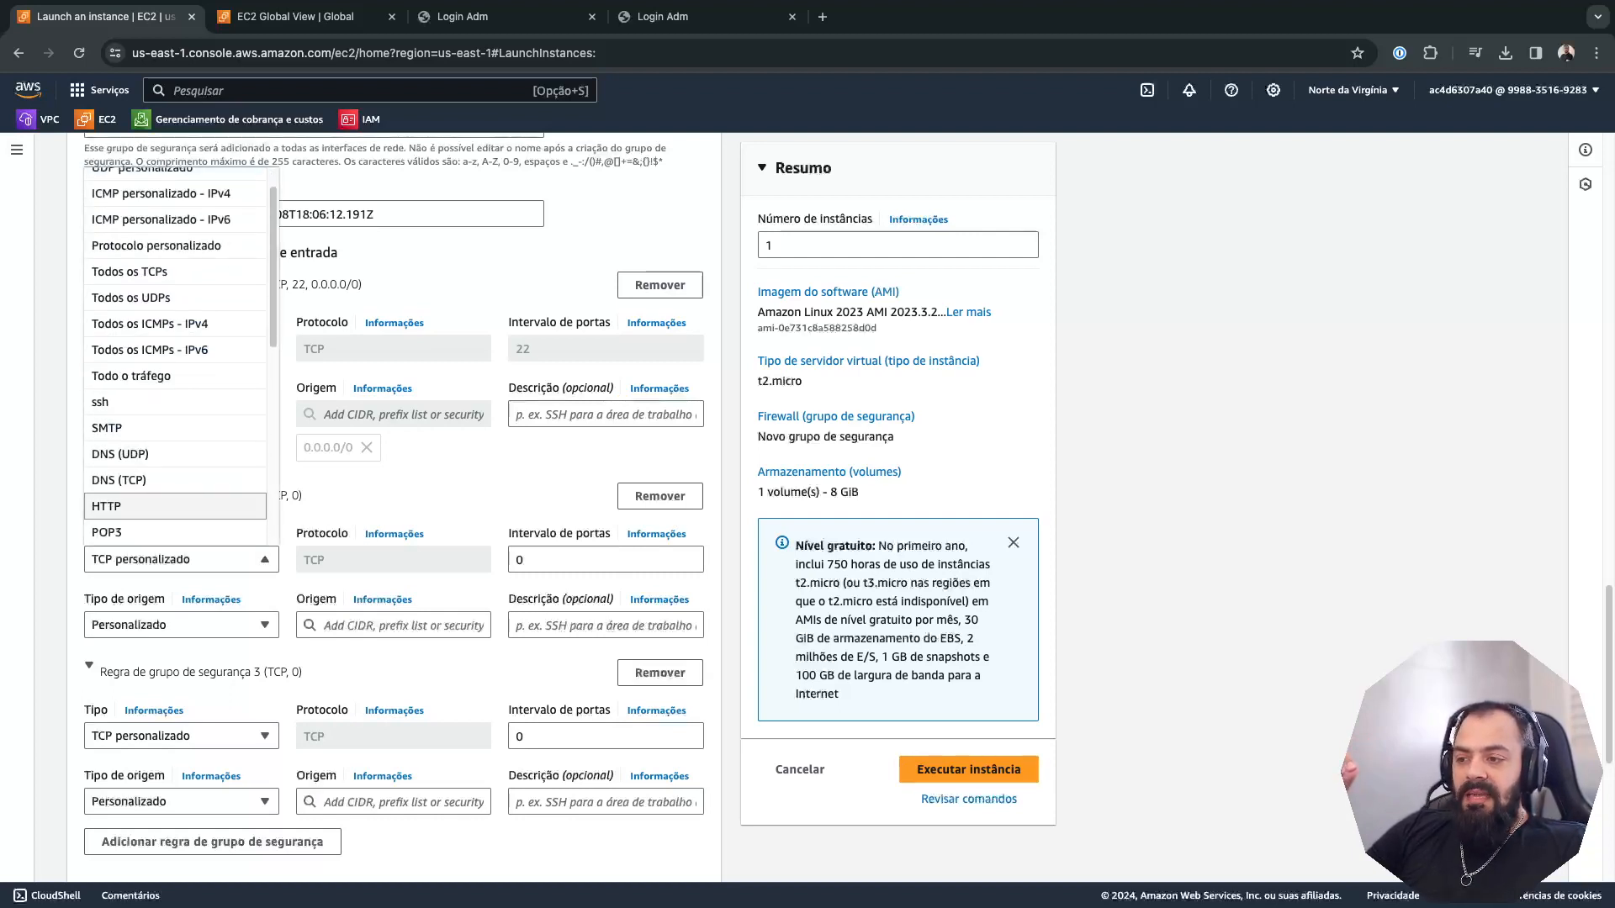
{"action": "left_click", "coordinate": [175, 505]}
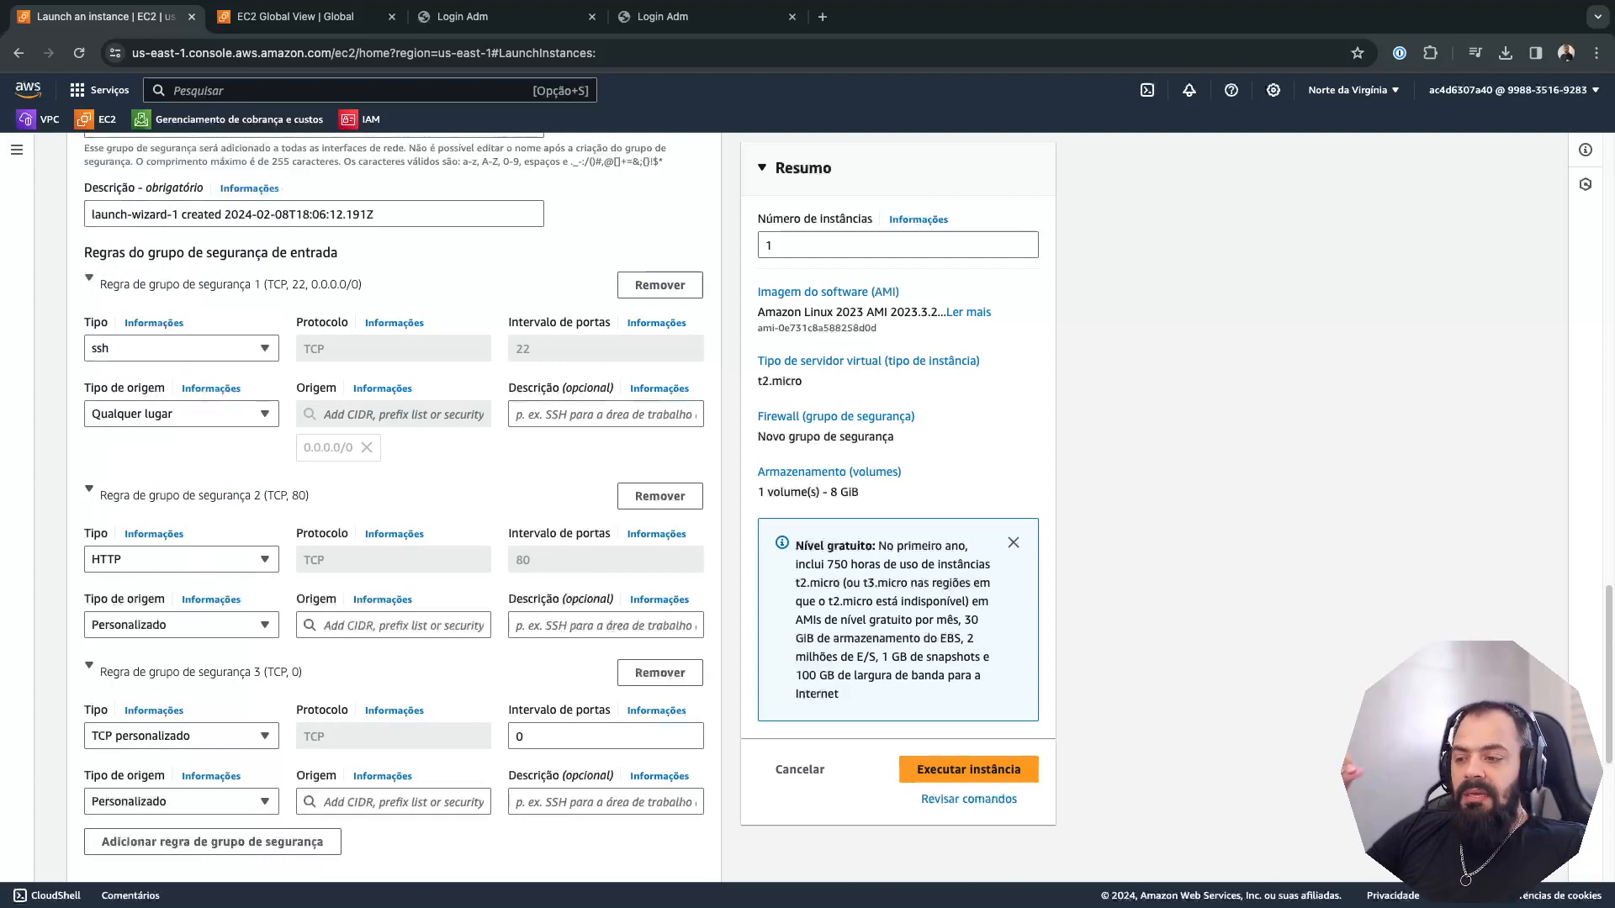
{"action": "scroll", "coordinate": [394, 505], "scroll_direction": "down", "scroll_amount": 1}
{"action": "left_click", "coordinate": [580, 703]}
{"action": "key", "text": "BackSpace"}
{"action": "type", "text": "8080"}
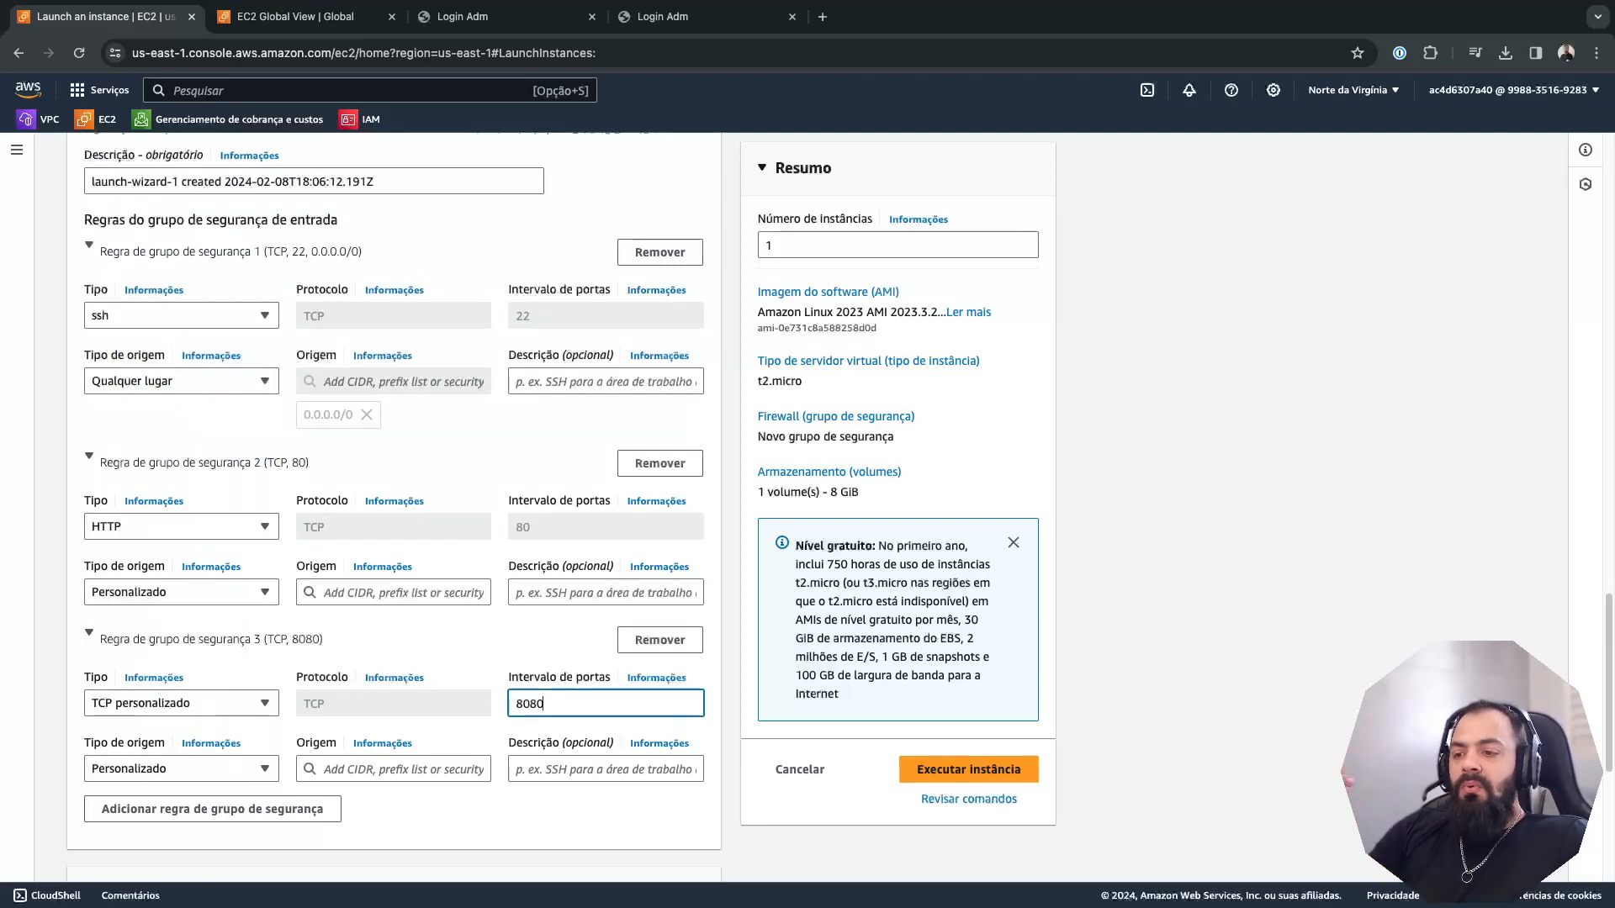
- Expand the advanced details and enter user data: a cloud-config script that upgrades packages, installs httpd, downloads index.html to /var/www/html/ and starts the service
{"action": "scroll", "coordinate": [394, 505], "scroll_direction": "down", "scroll_amount": 2}
{"action": "scroll", "coordinate": [393, 505], "scroll_direction": "down", "scroll_amount": 5}
{"action": "left_click", "coordinate": [172, 838]}
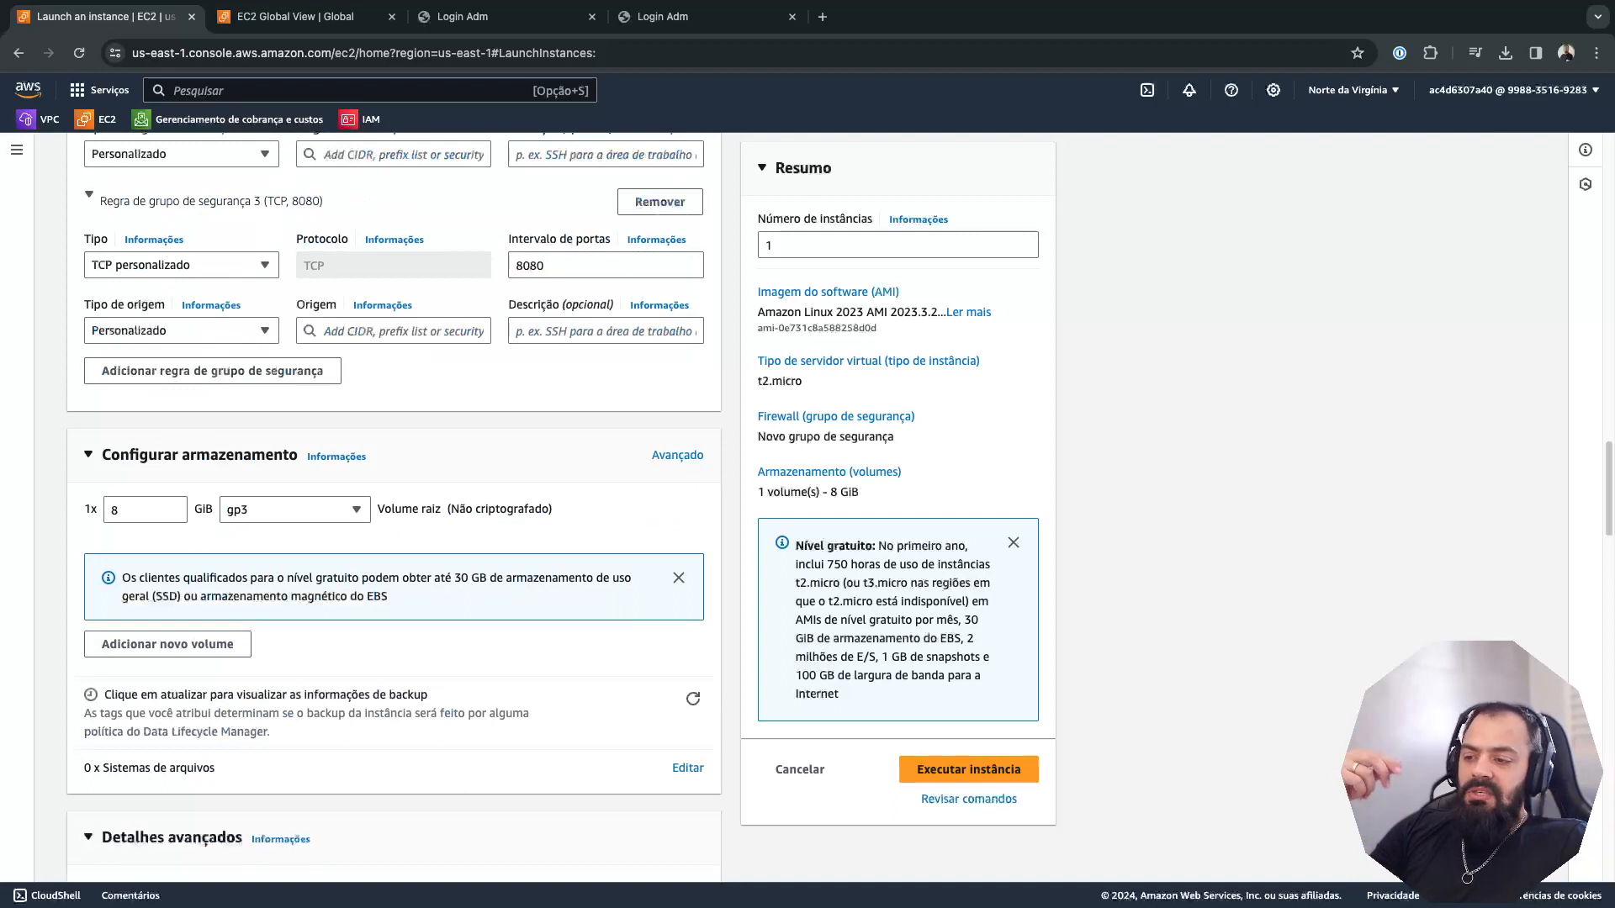
{"action": "scroll", "coordinate": [394, 505], "scroll_direction": "down", "scroll_amount": 20}
{"action": "scroll", "coordinate": [393, 505], "scroll_direction": "down", "scroll_amount": 4}
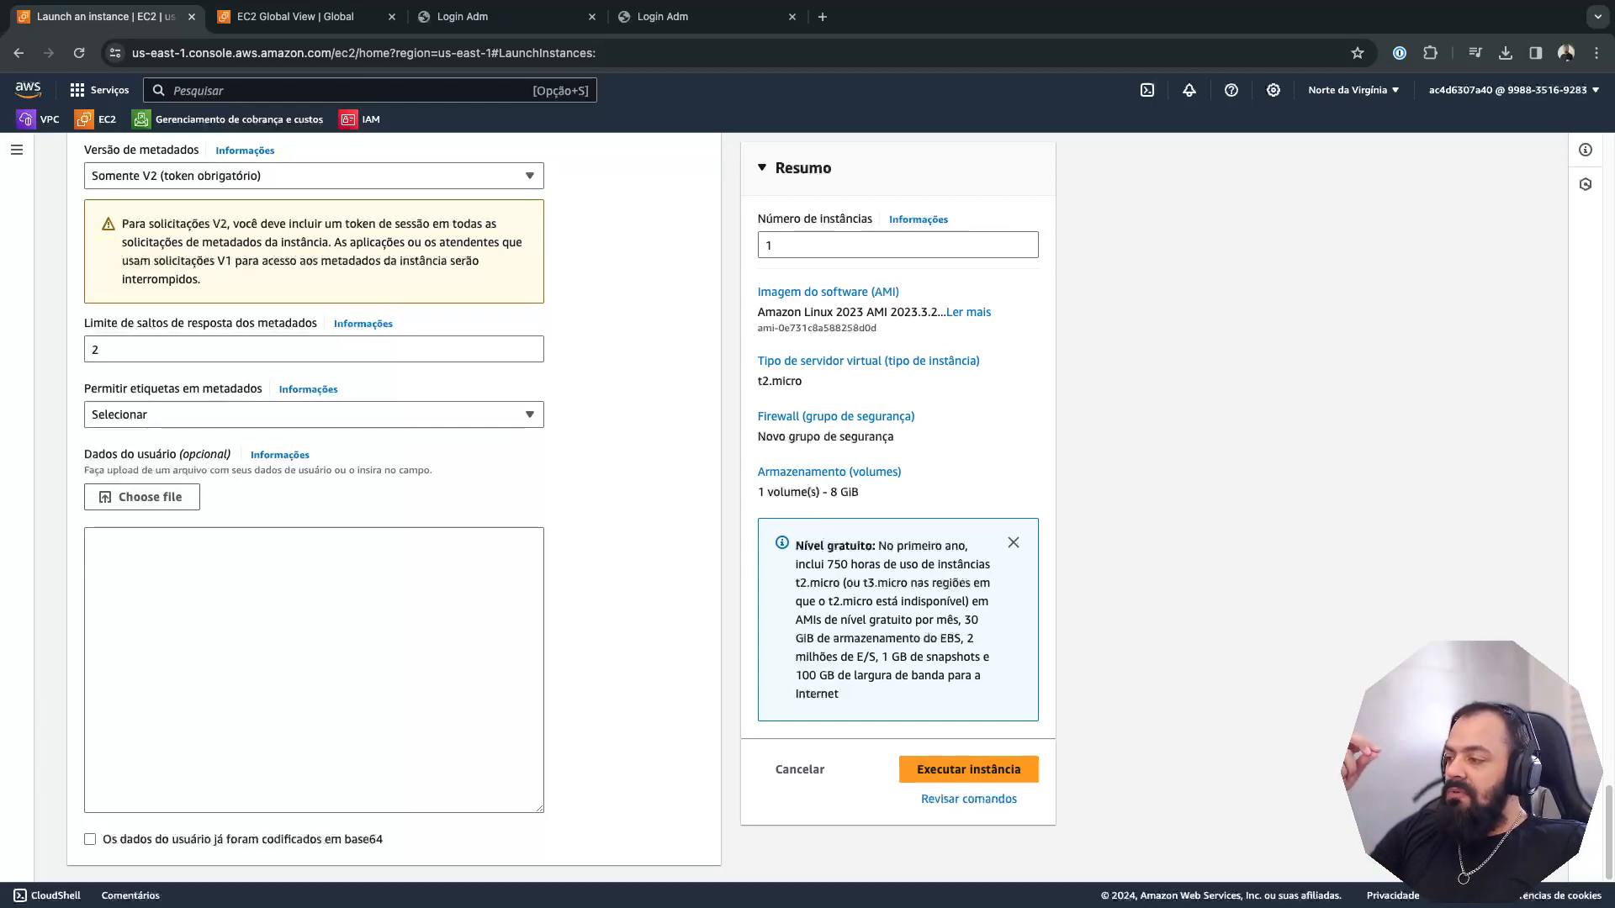
{"action": "key", "text": "super+Tab"}
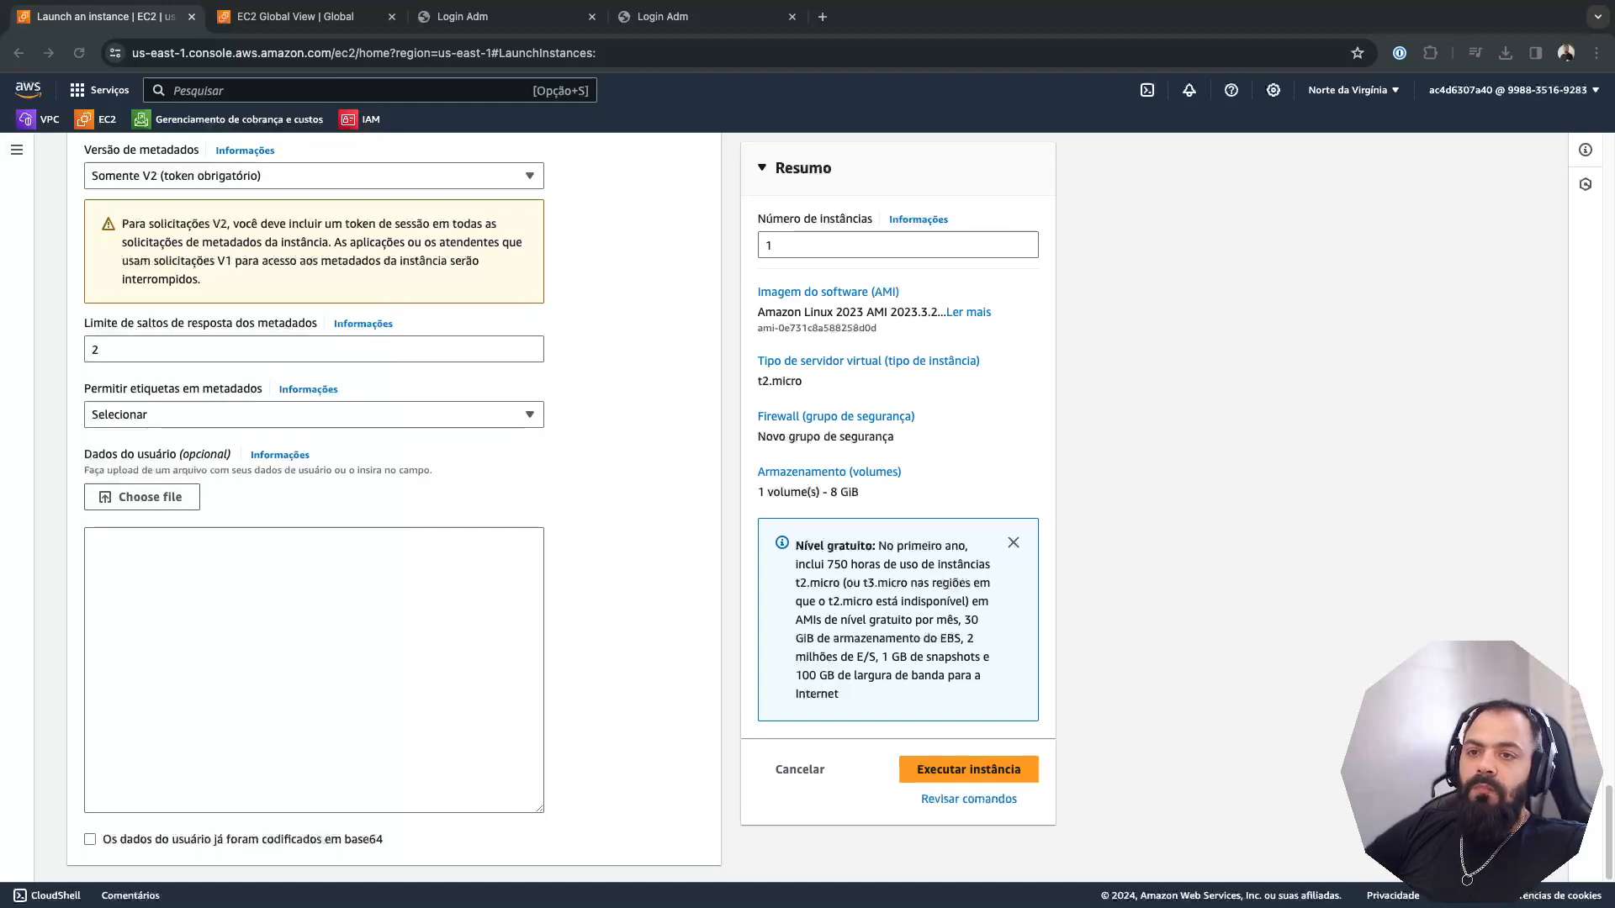
{"action": "left_click", "coordinate": [313, 670]}
{"action": "left_click", "coordinate": [314, 670]}
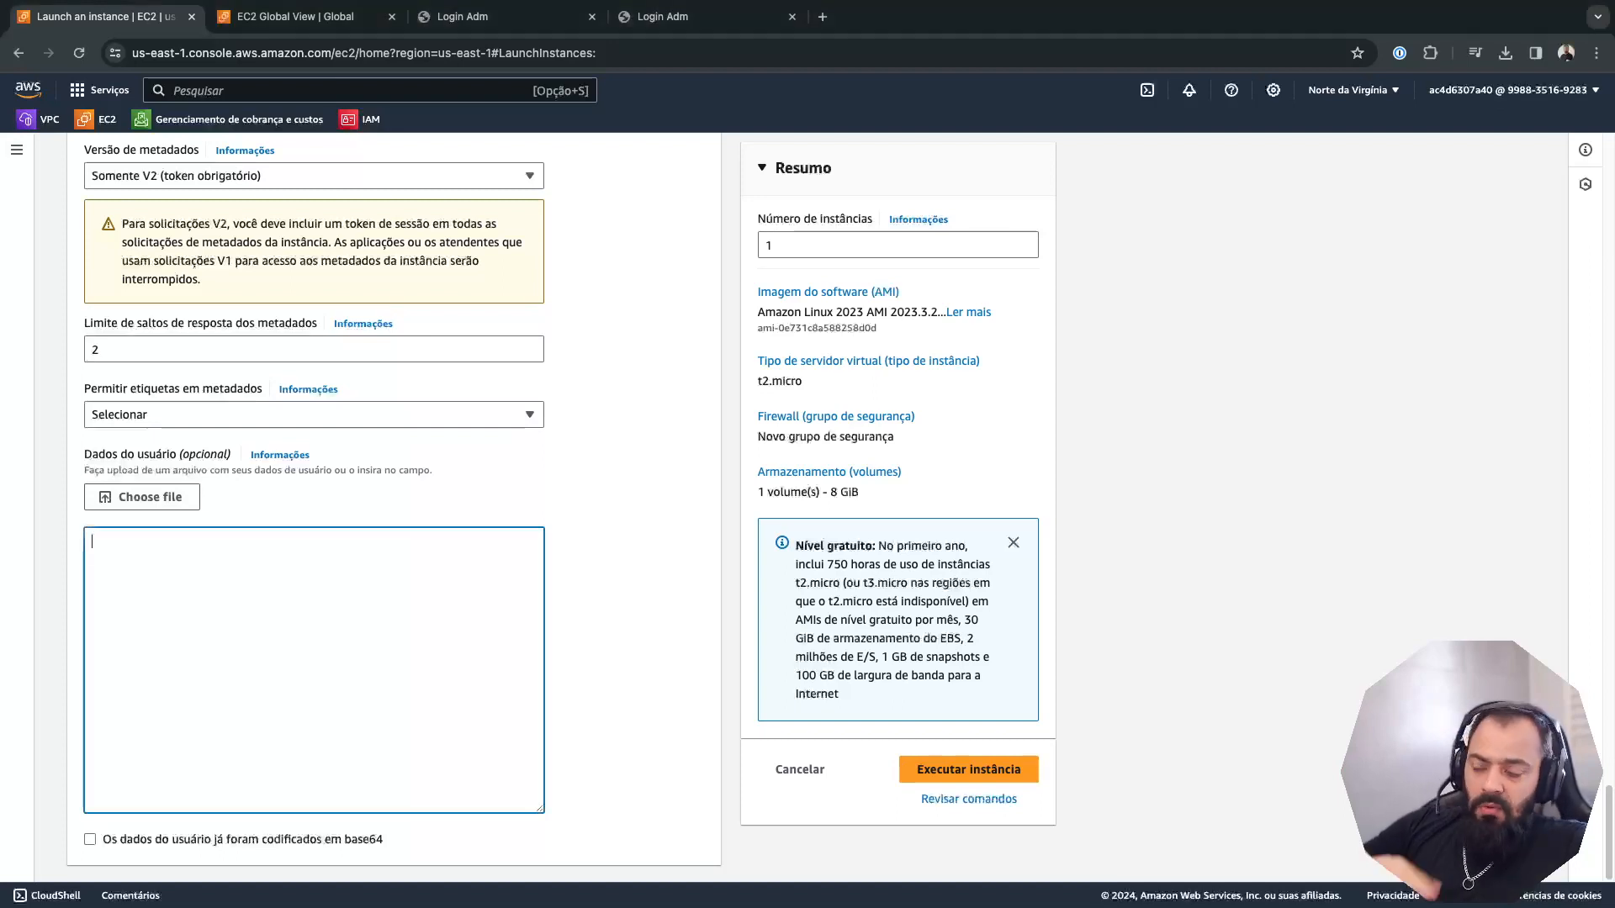
{"action": "type", "text": "#cloud-config package_upgrade: true packages: - httpd runcmd: - chkconfig httpd on - cd /var/www/html/ && wget https://assets.cloudfaster.academy/danRezende/labs/labnlb/html-Apache/index.html - service httpd start"}
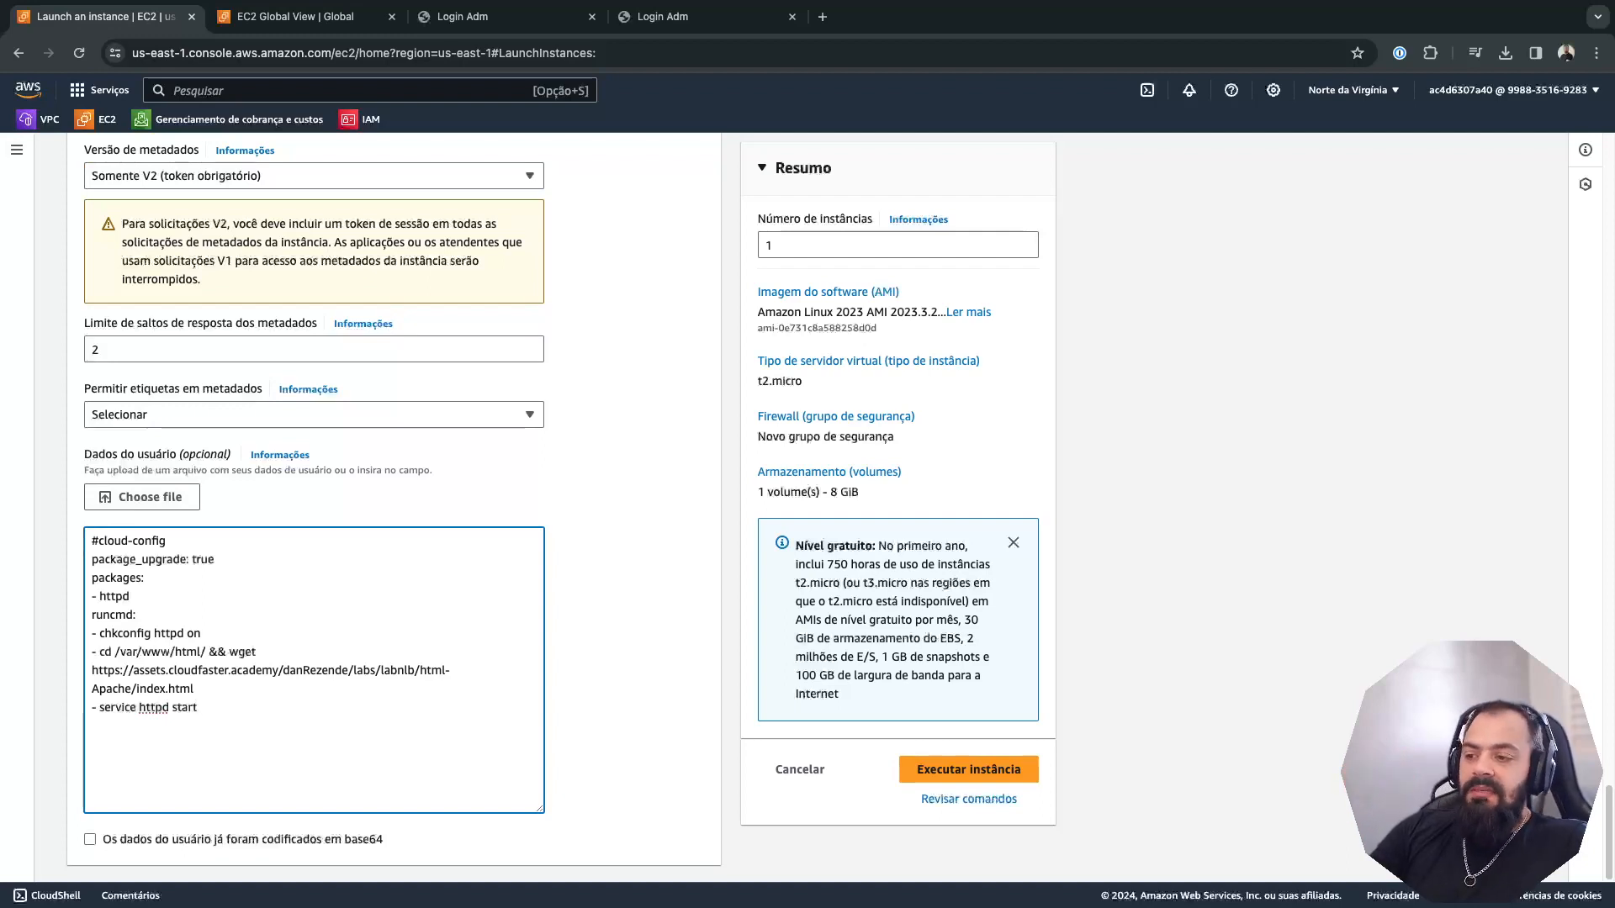
- Highlight the index.html download URL in the user data script, then clear the selection
{"action": "mouse_move", "coordinate": [199, 708]}
{"action": "left_mouse_down"}
{"action": "mouse_move", "coordinate": [175, 689]}
{"action": "mouse_move", "coordinate": [454, 671]}
{"action": "mouse_move", "coordinate": [194, 689]}
{"action": "left_mouse_up"}
{"action": "left_click", "coordinate": [149, 670]}
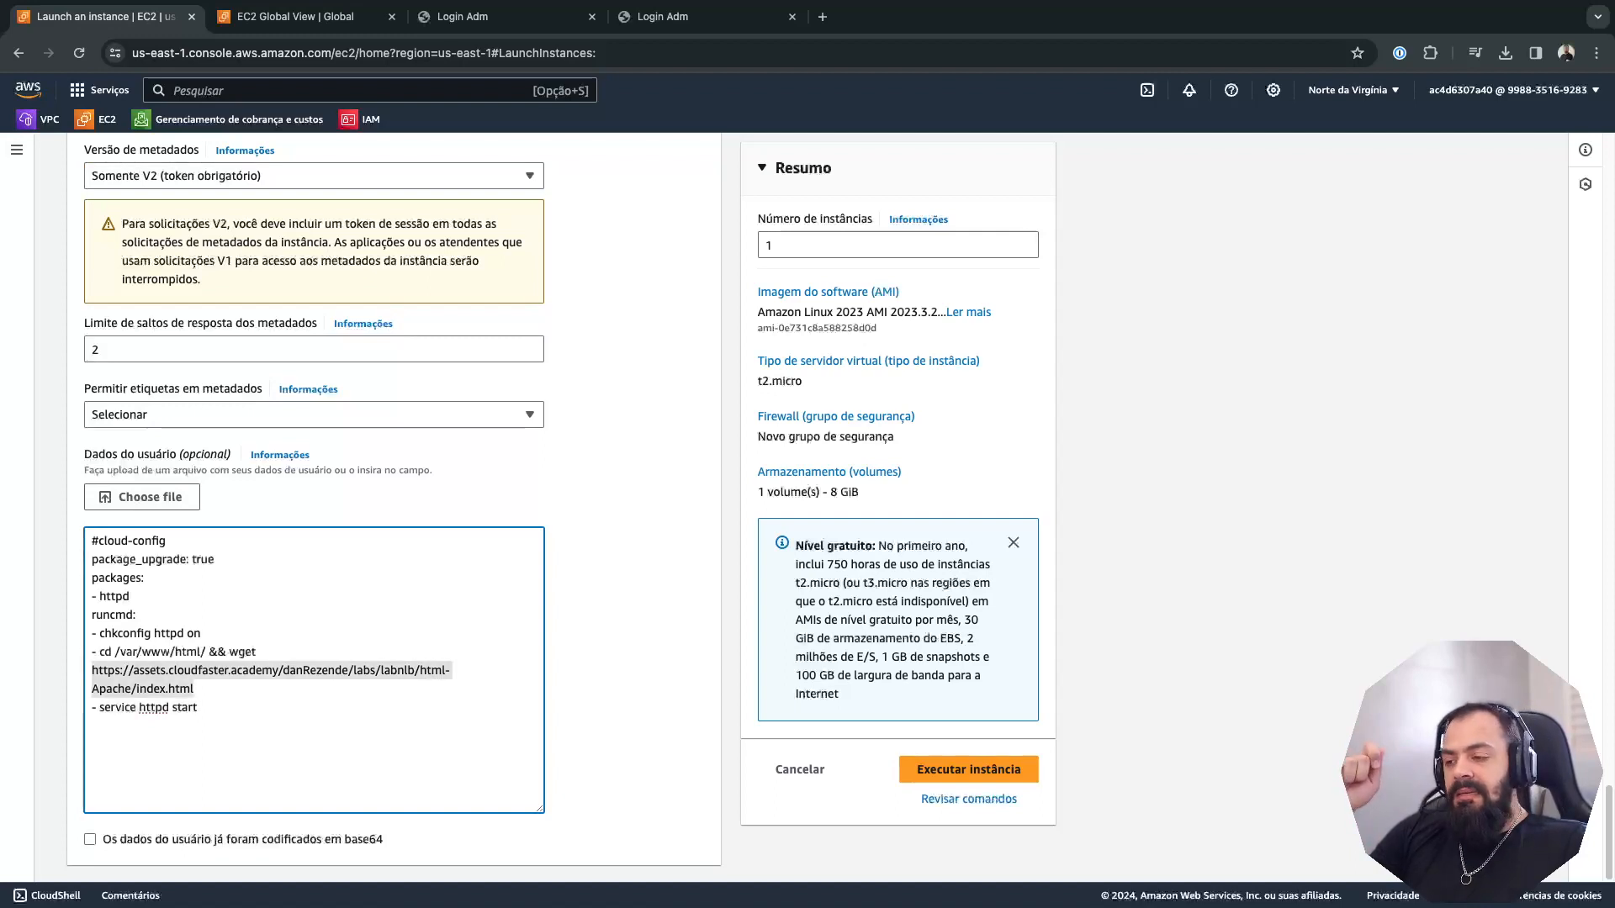
{"action": "left_click", "coordinate": [199, 708]}
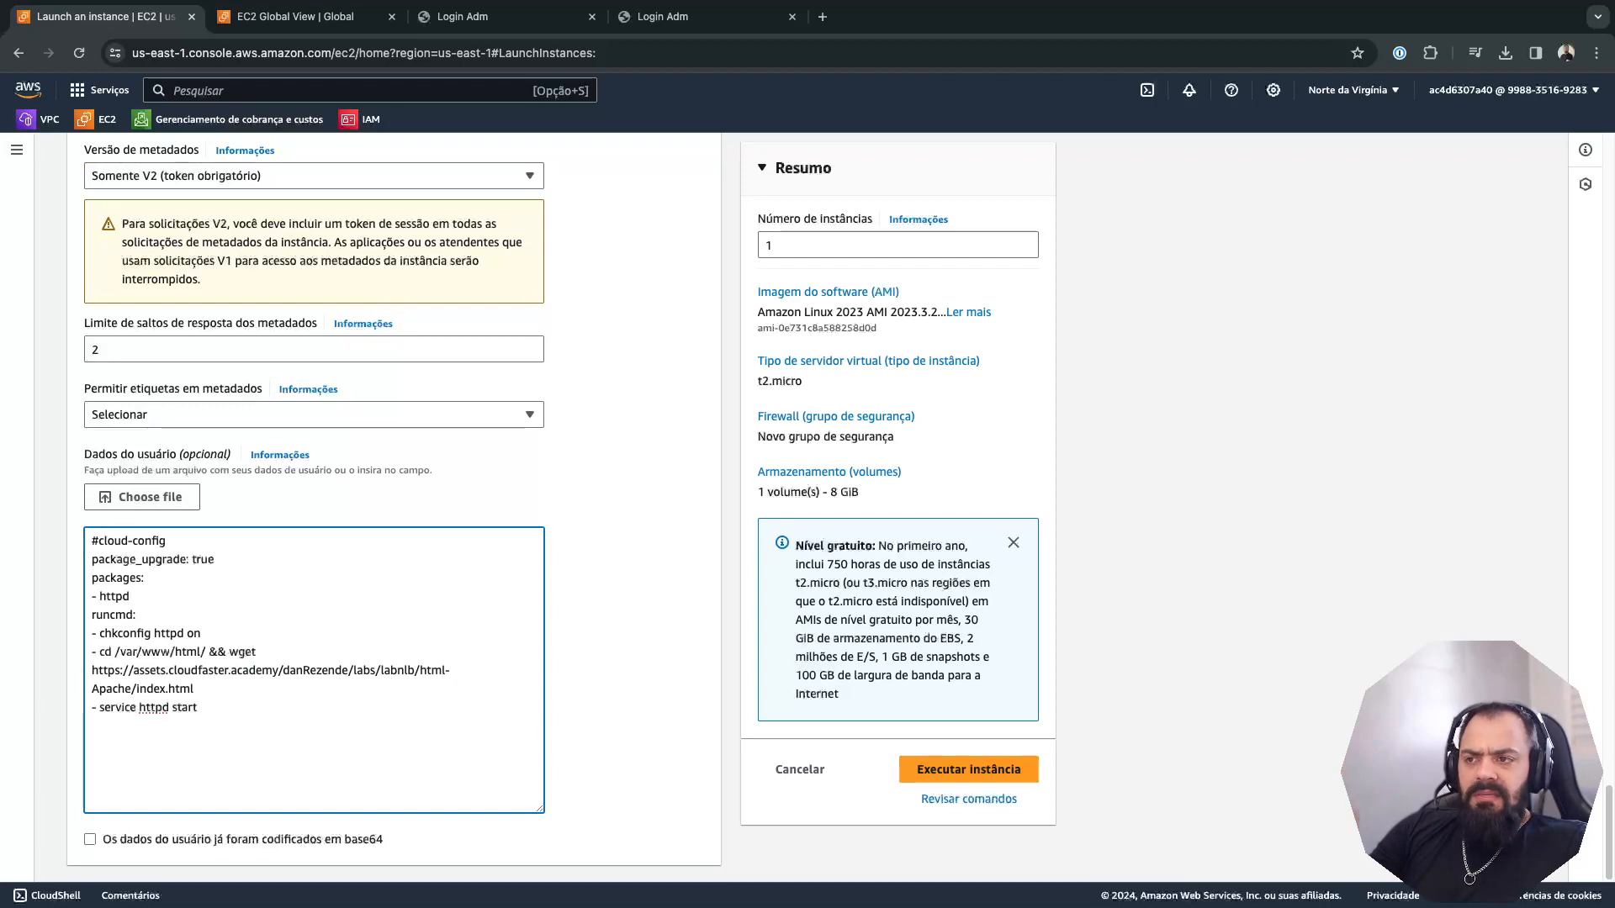
- Switch to the EC2 Global View browser tab and open the list of existing EC2 instances there
{"action": "left_click", "coordinate": [294, 16]}
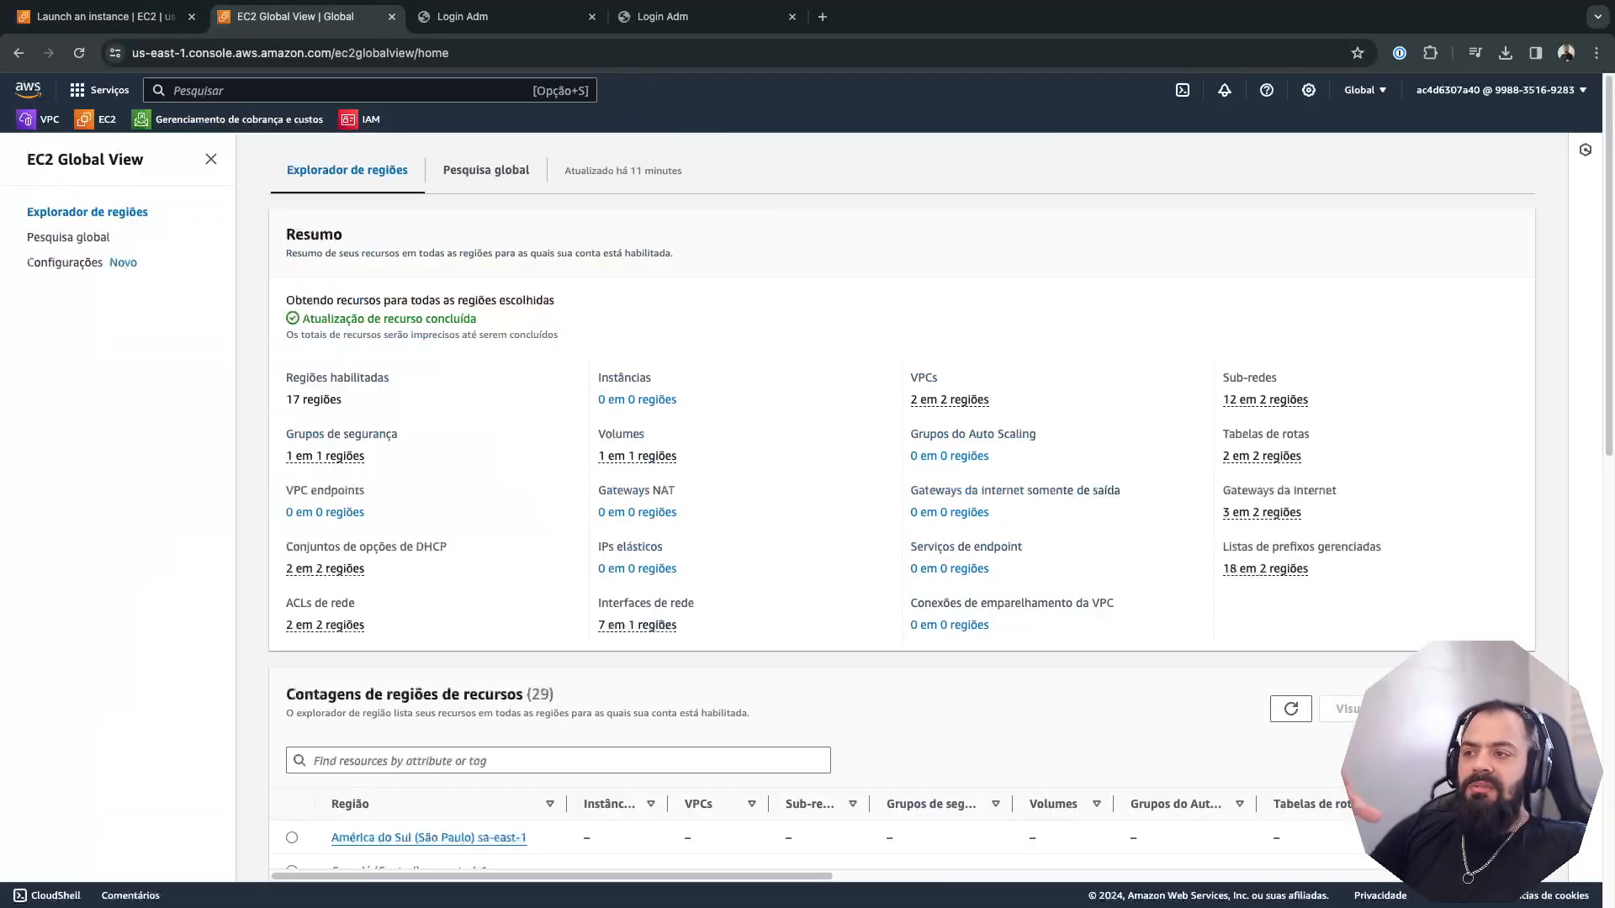
{"action": "left_click", "coordinate": [101, 119]}
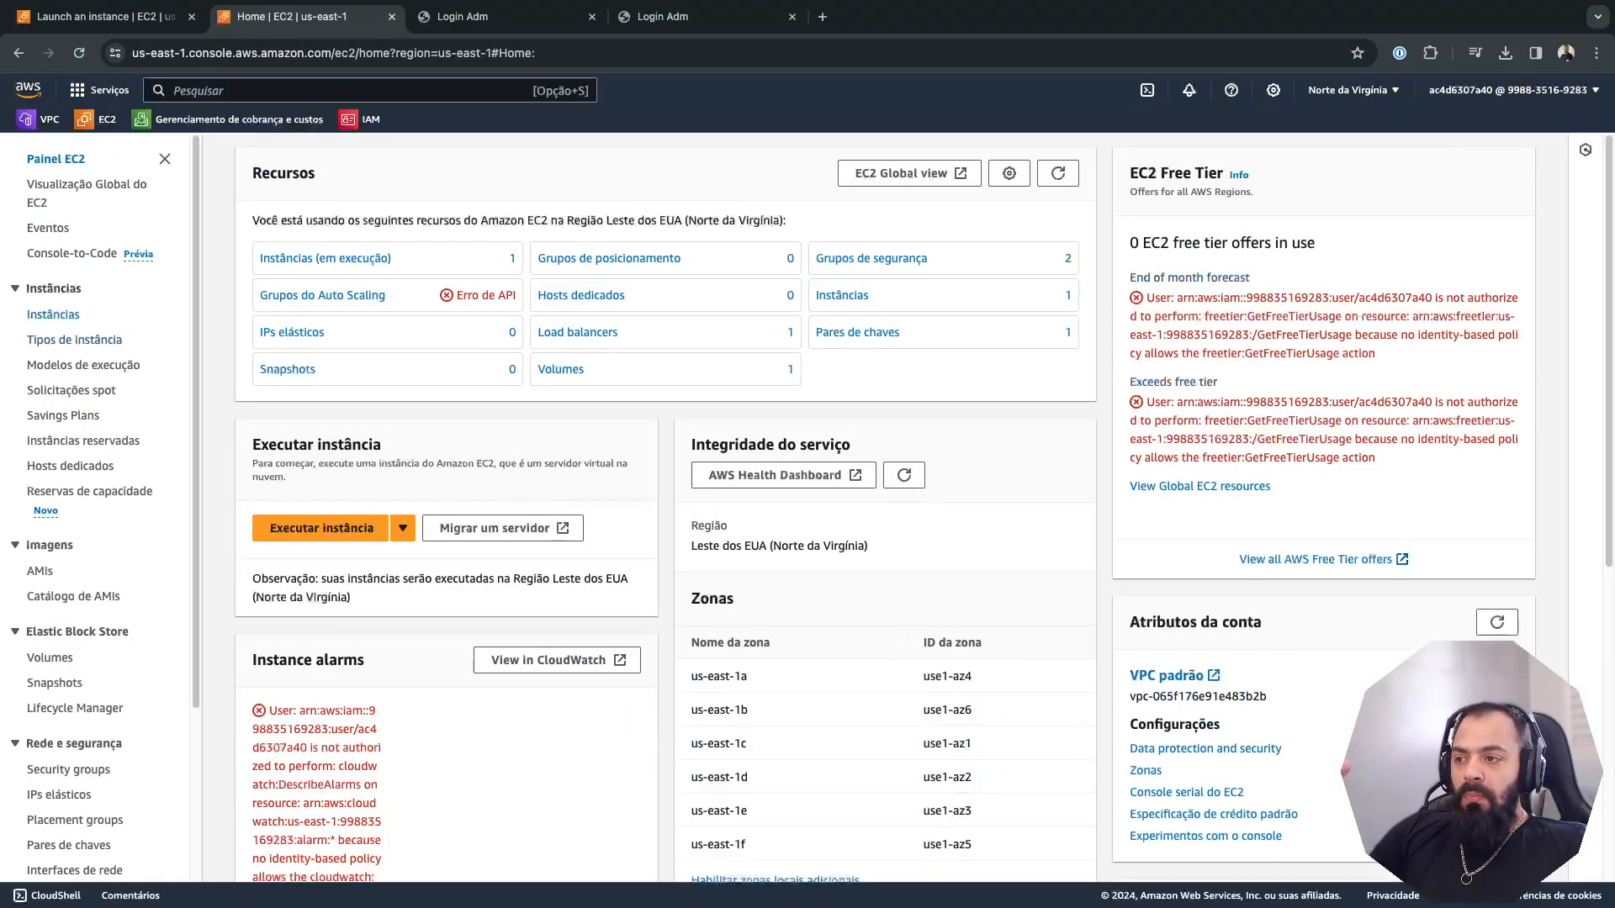
{"action": "left_click", "coordinate": [53, 314]}
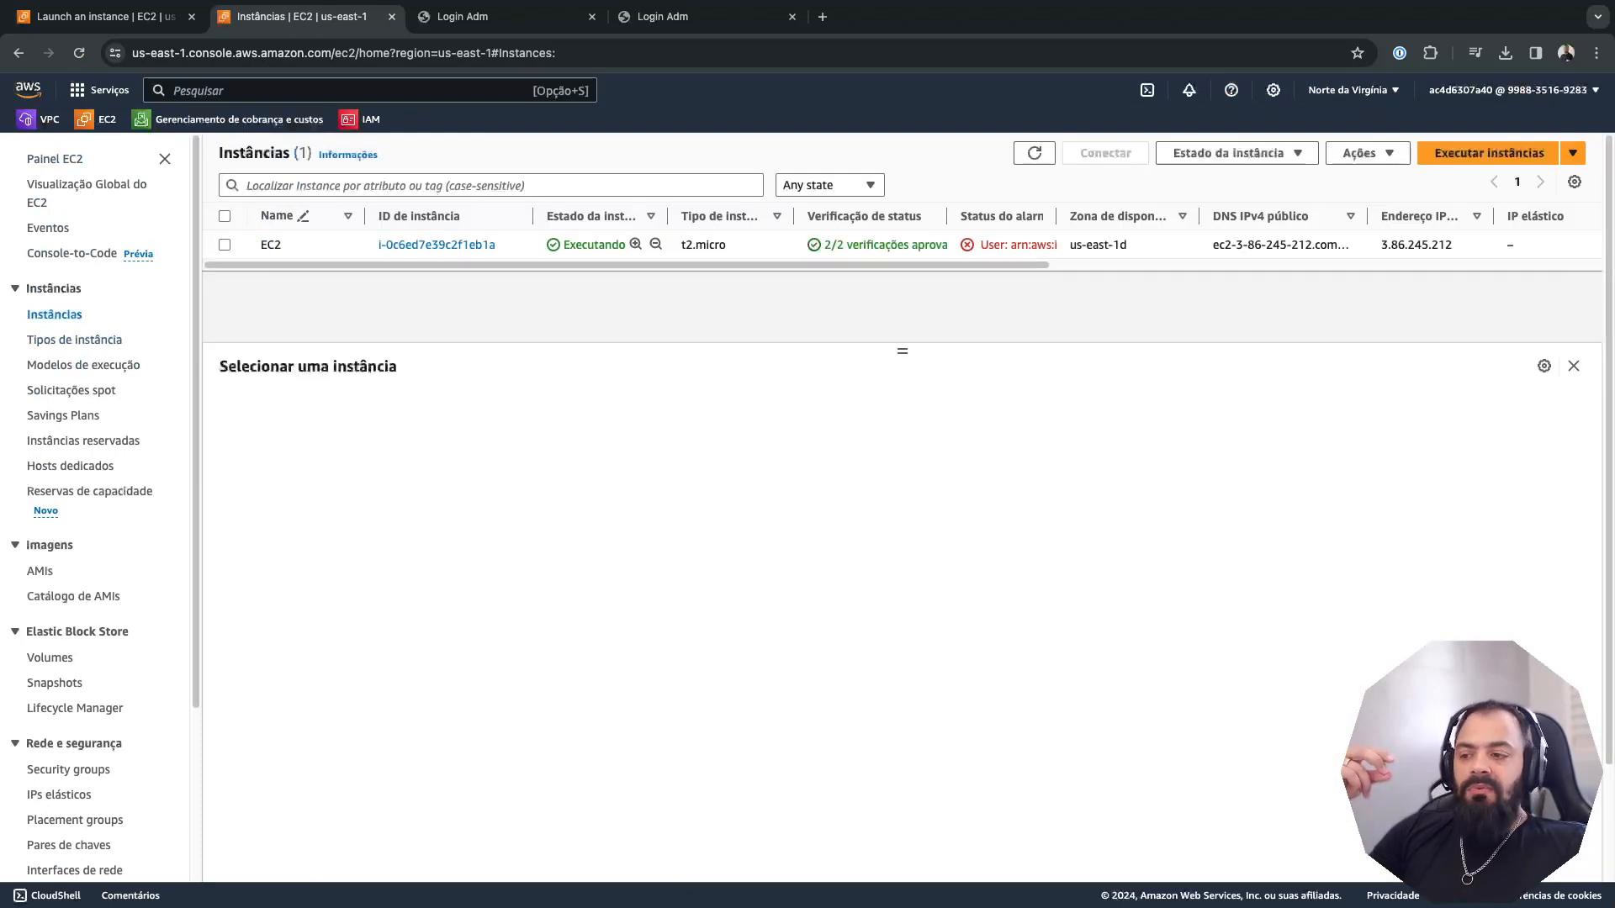
- Examine the port ranges of the HTTP, custom TCP and SSH inbound rules in the WEB_SG security group
{"action": "scroll", "coordinate": [97, 505], "scroll_direction": "down", "scroll_amount": 3}
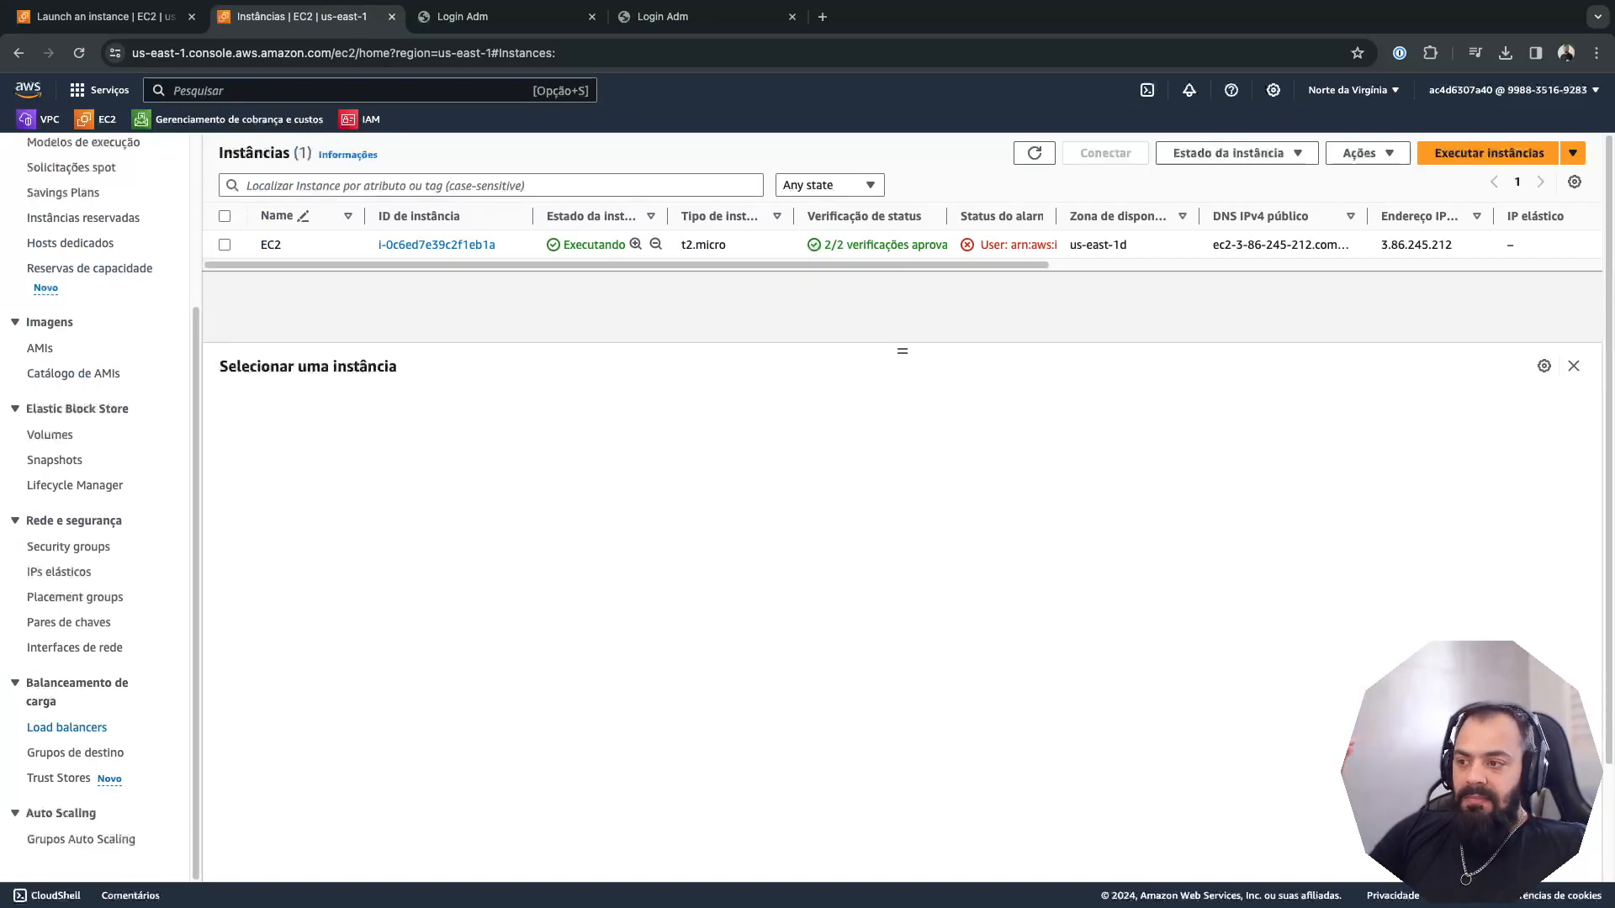
{"action": "left_click", "coordinate": [68, 547]}
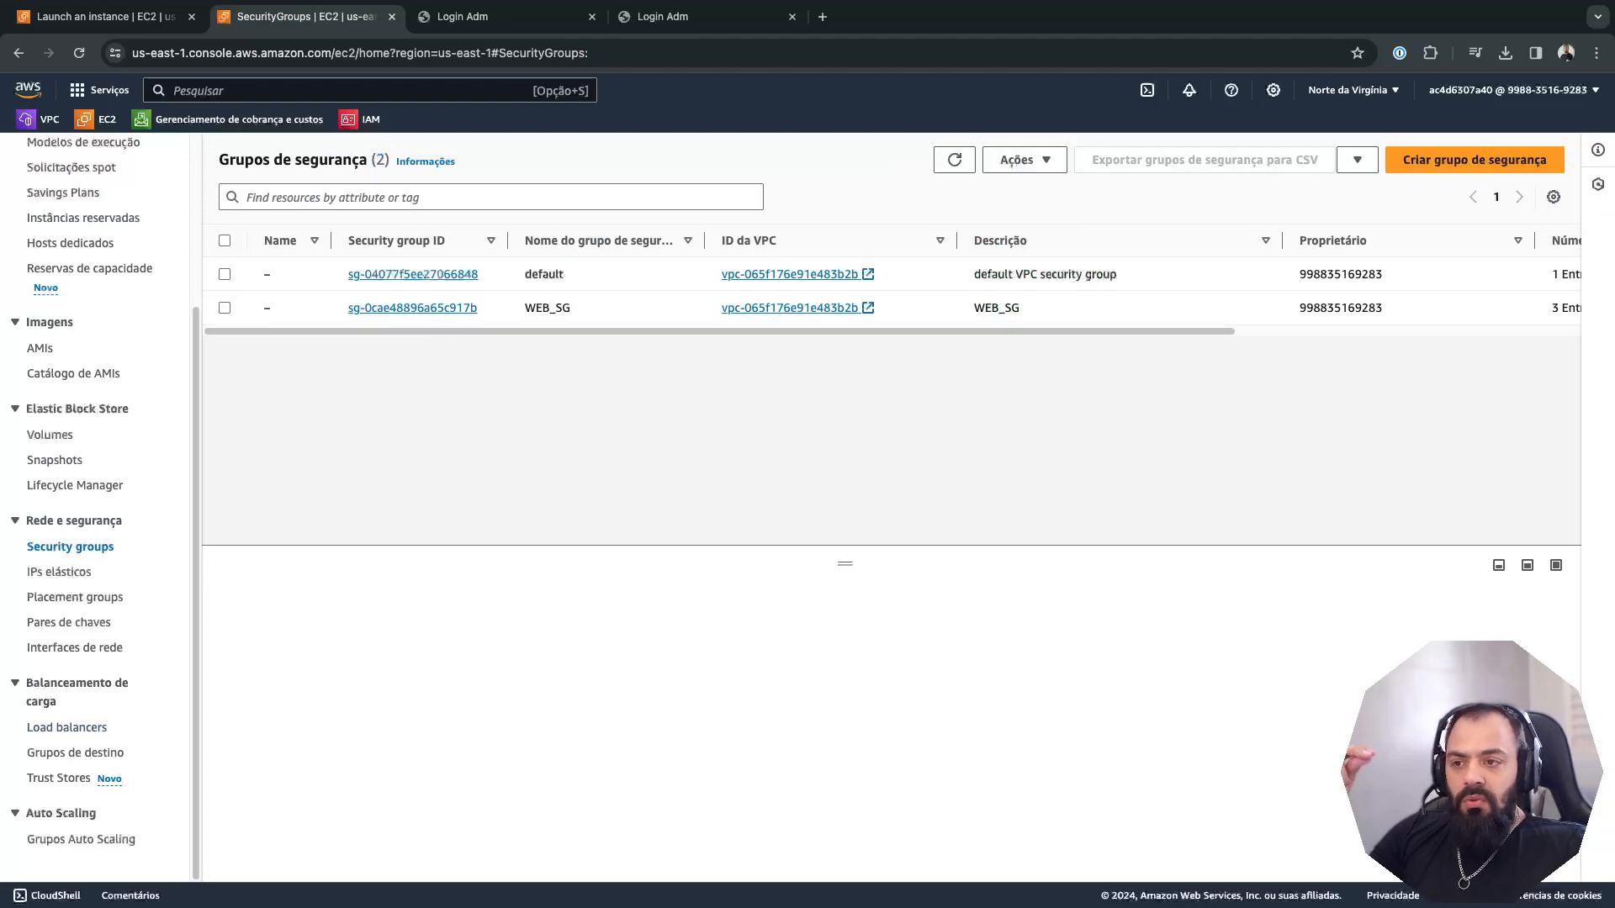
{"action": "left_click", "coordinate": [224, 308]}
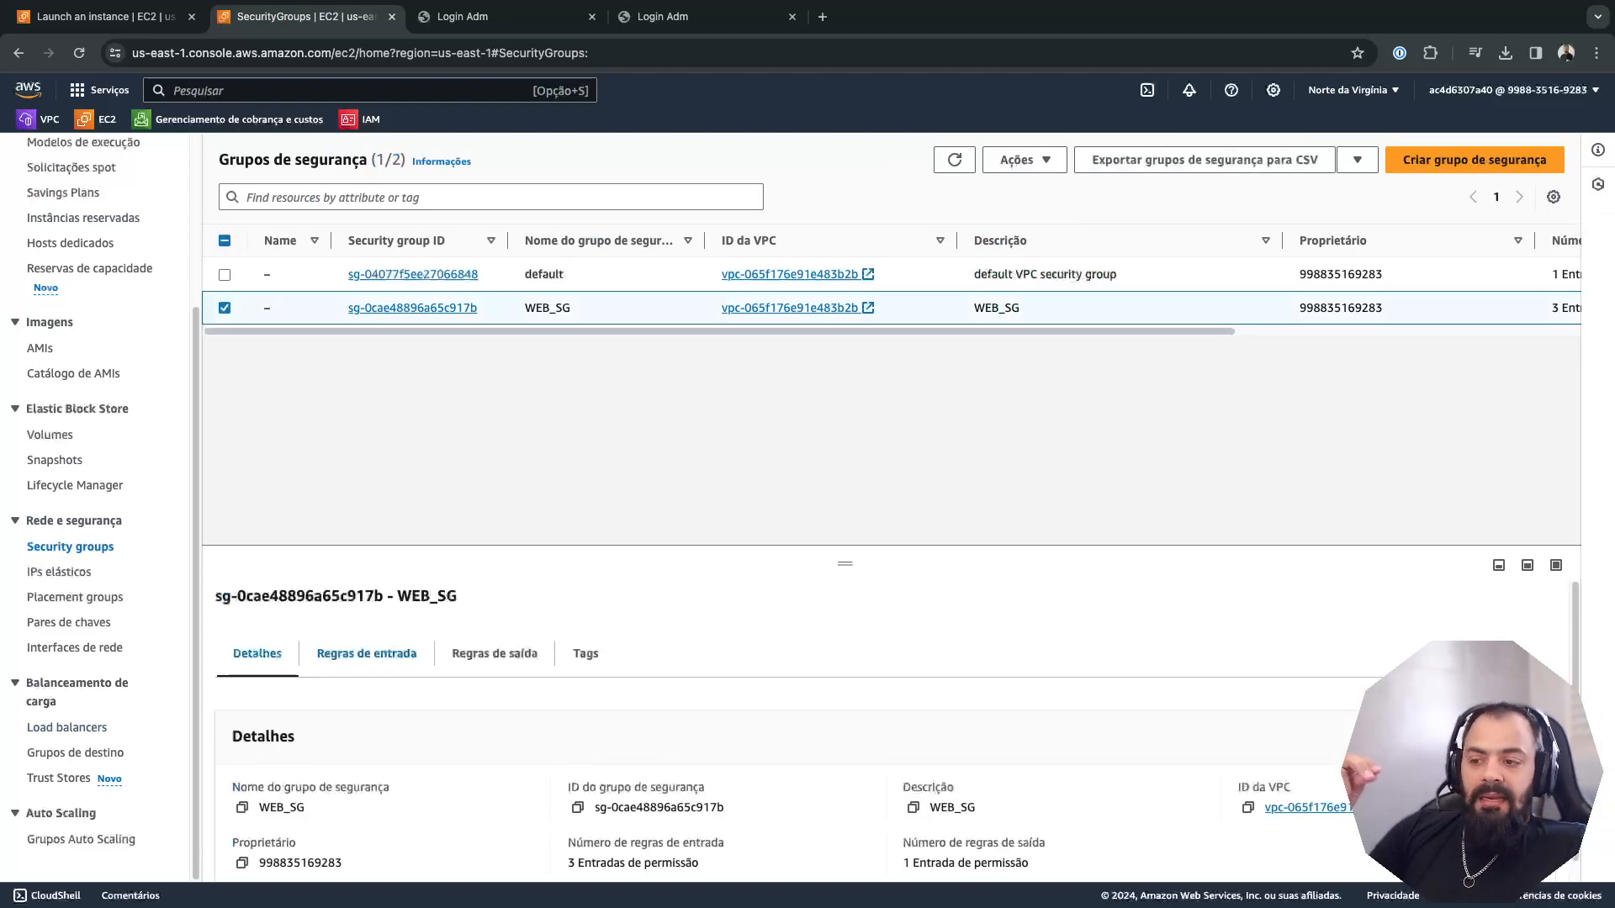
{"action": "left_click", "coordinate": [367, 654]}
{"action": "scroll", "coordinate": [367, 653], "scroll_direction": "down", "scroll_amount": 2}
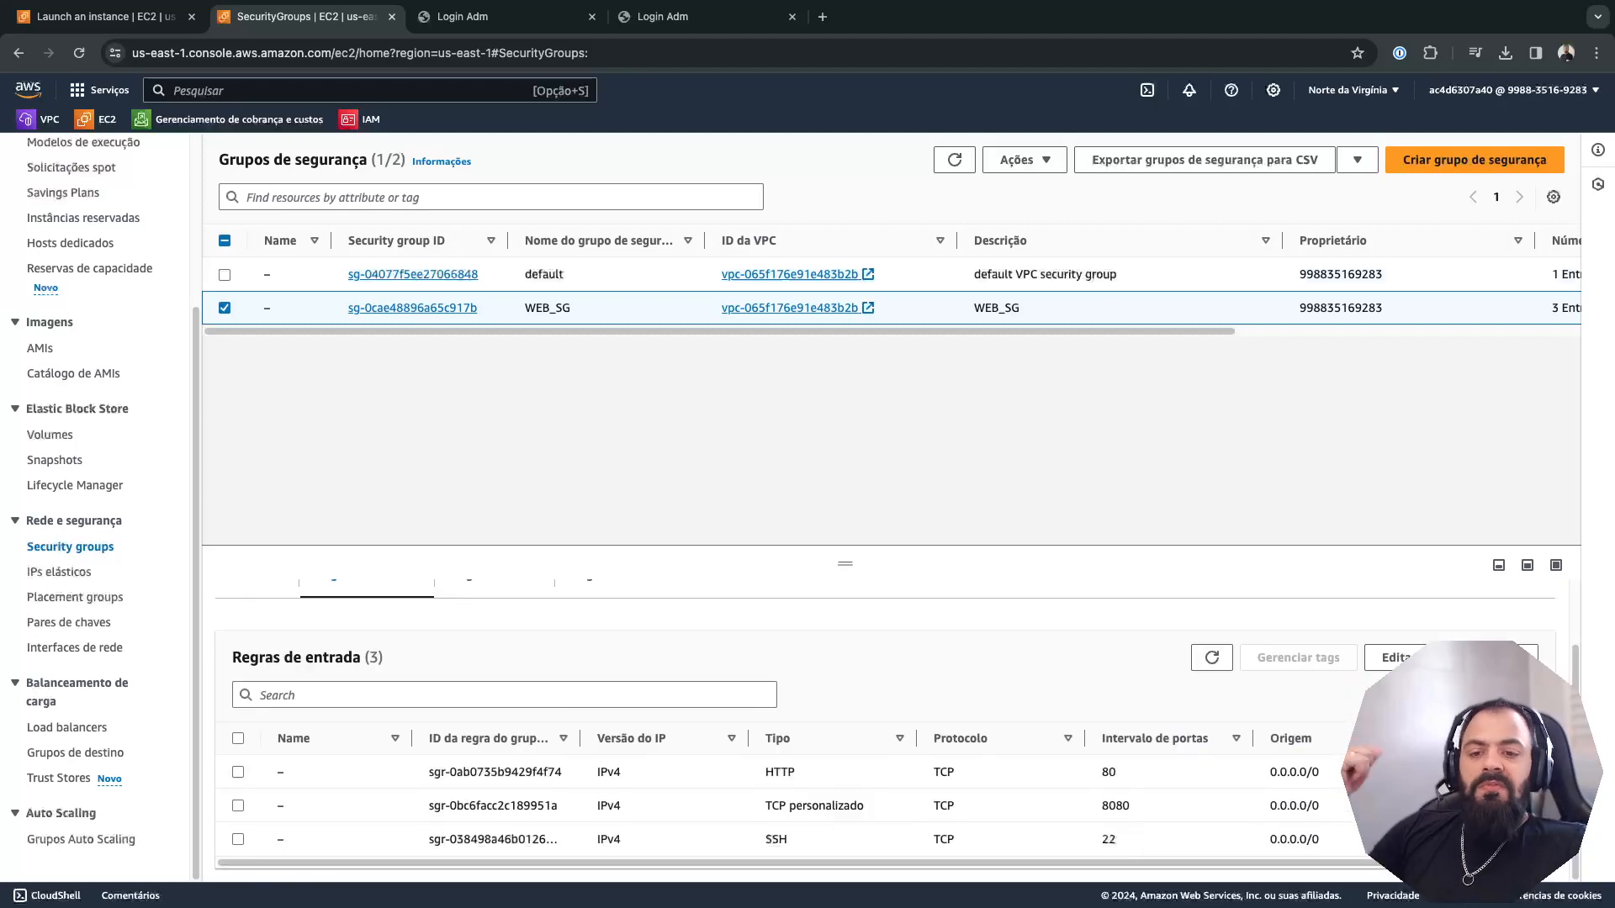
{"action": "left_click", "coordinate": [1108, 771]}
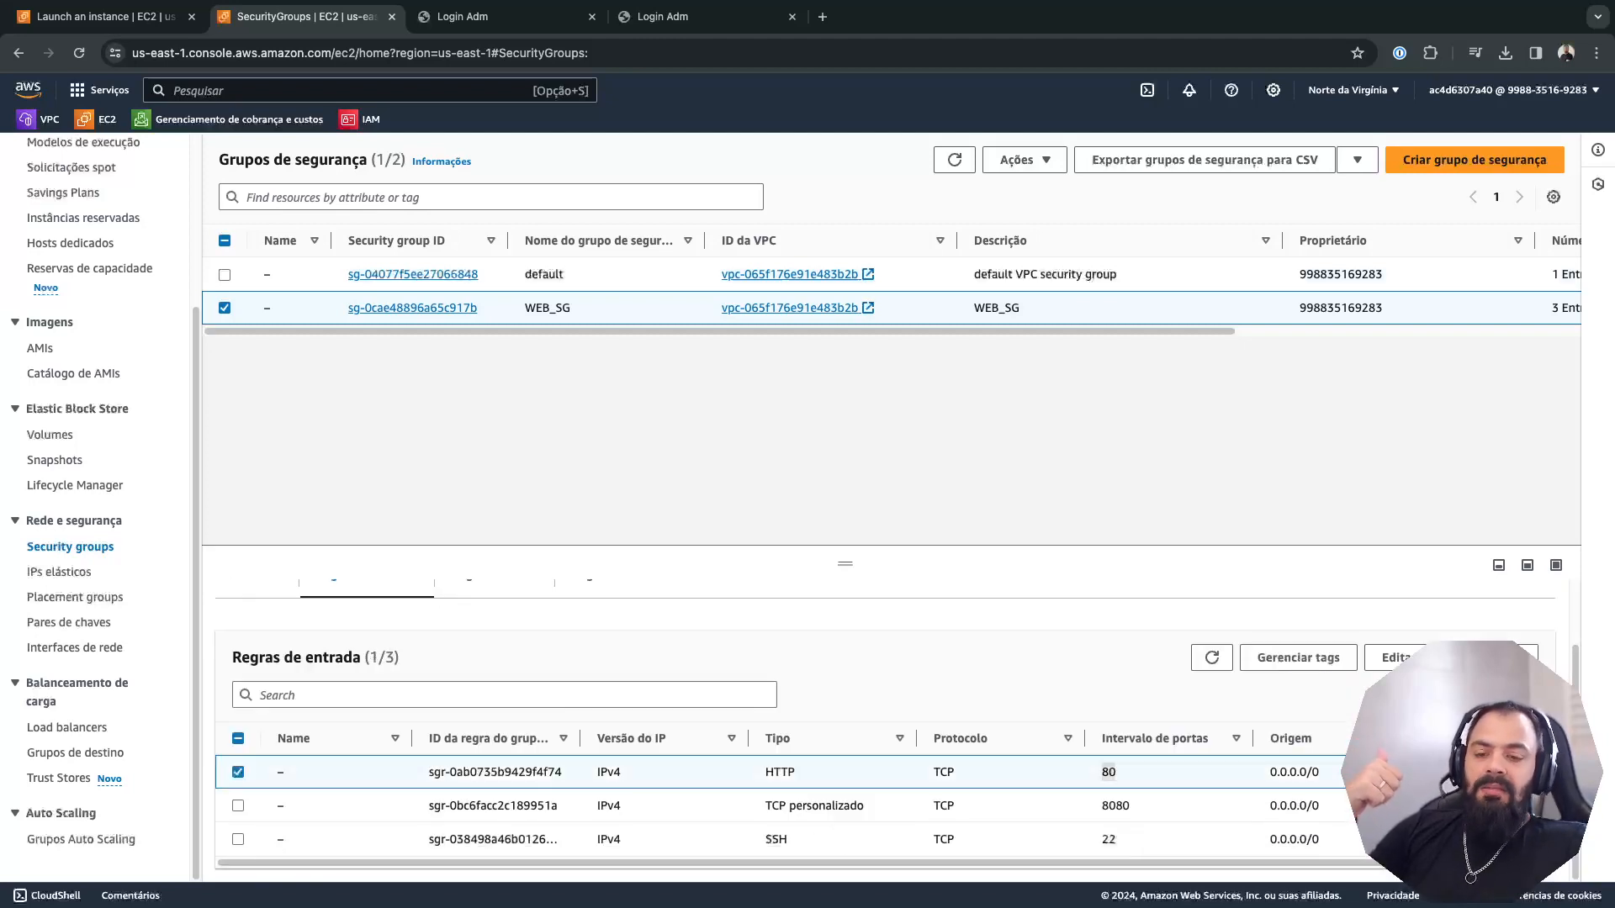
{"action": "left_click", "coordinate": [1115, 805]}
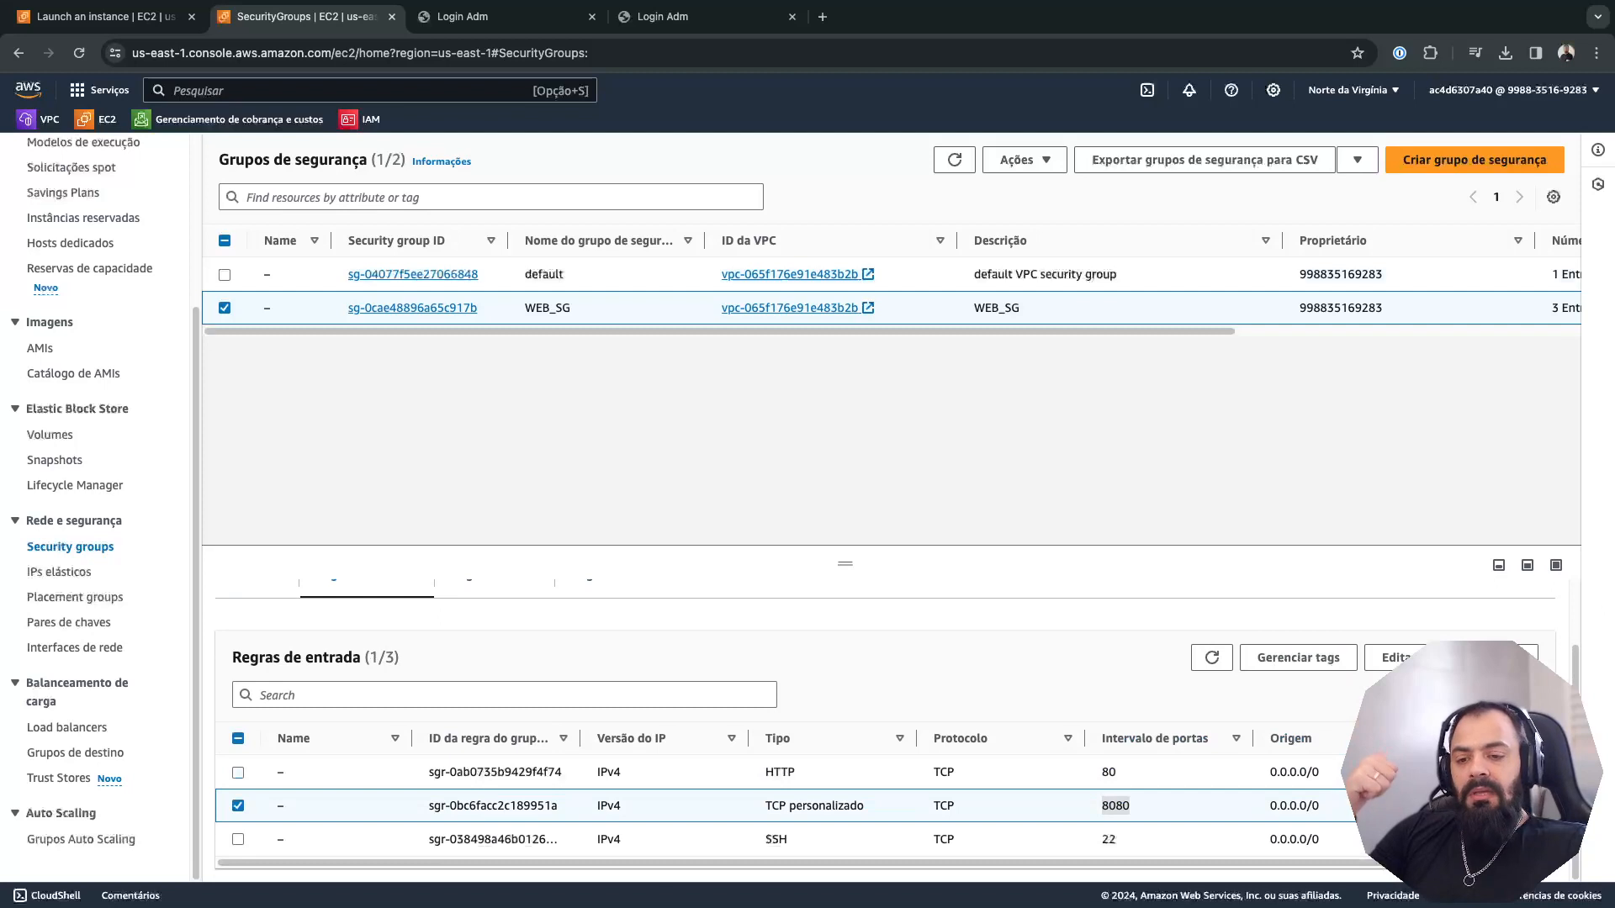
{"action": "left_click", "coordinate": [1109, 838]}
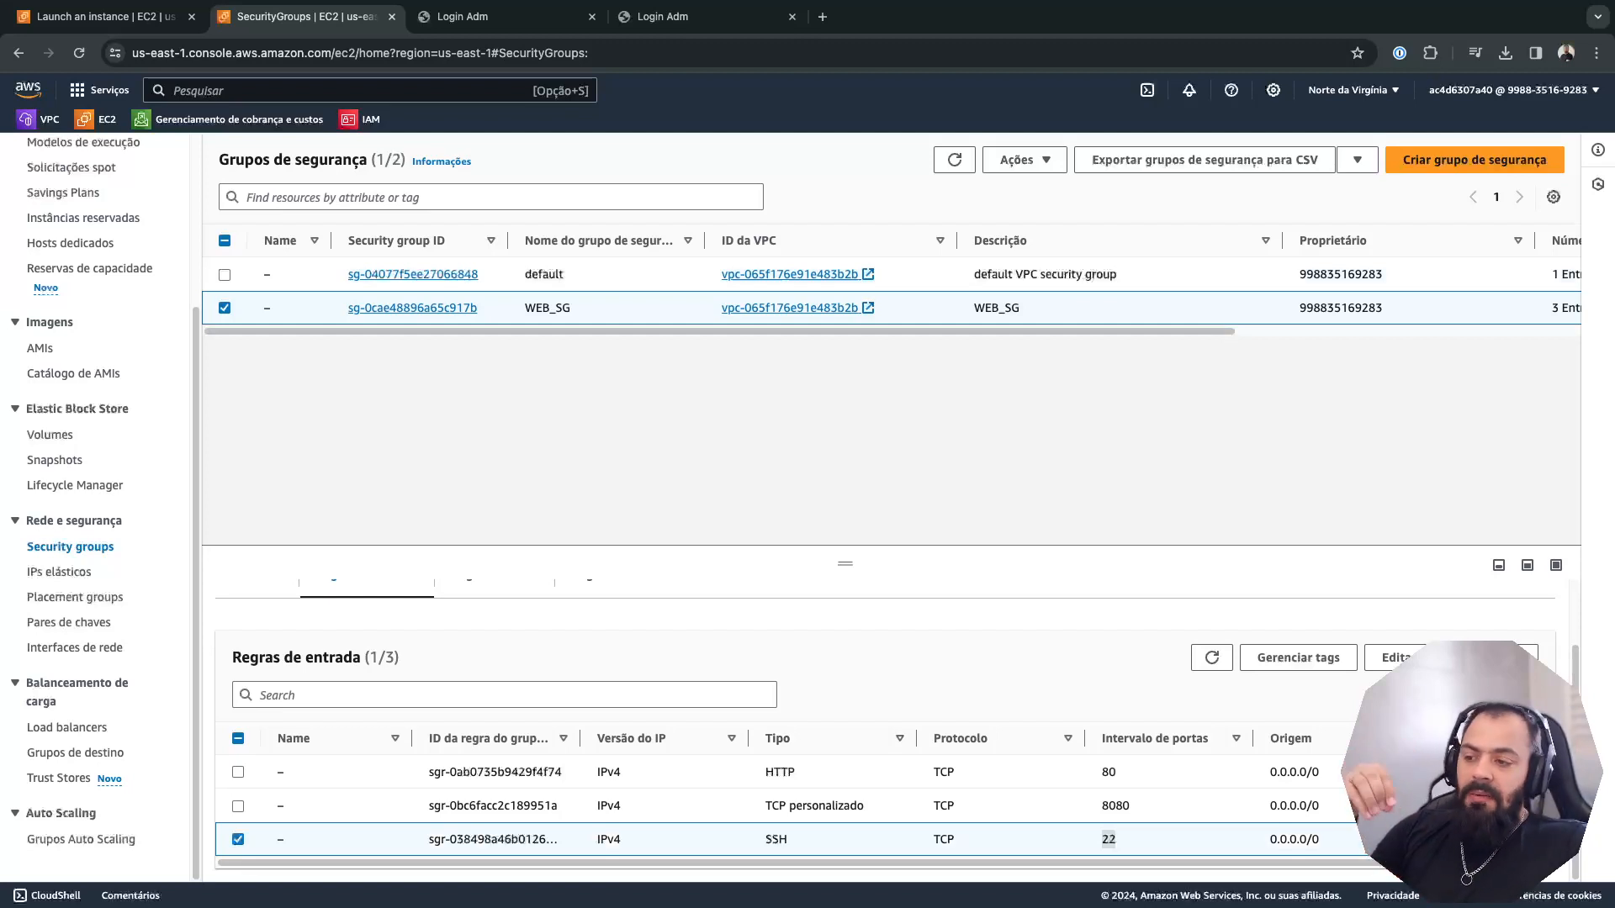
- Open the list of load balancers and start creating a Network Load Balancer
{"action": "left_click", "coordinate": [67, 727]}
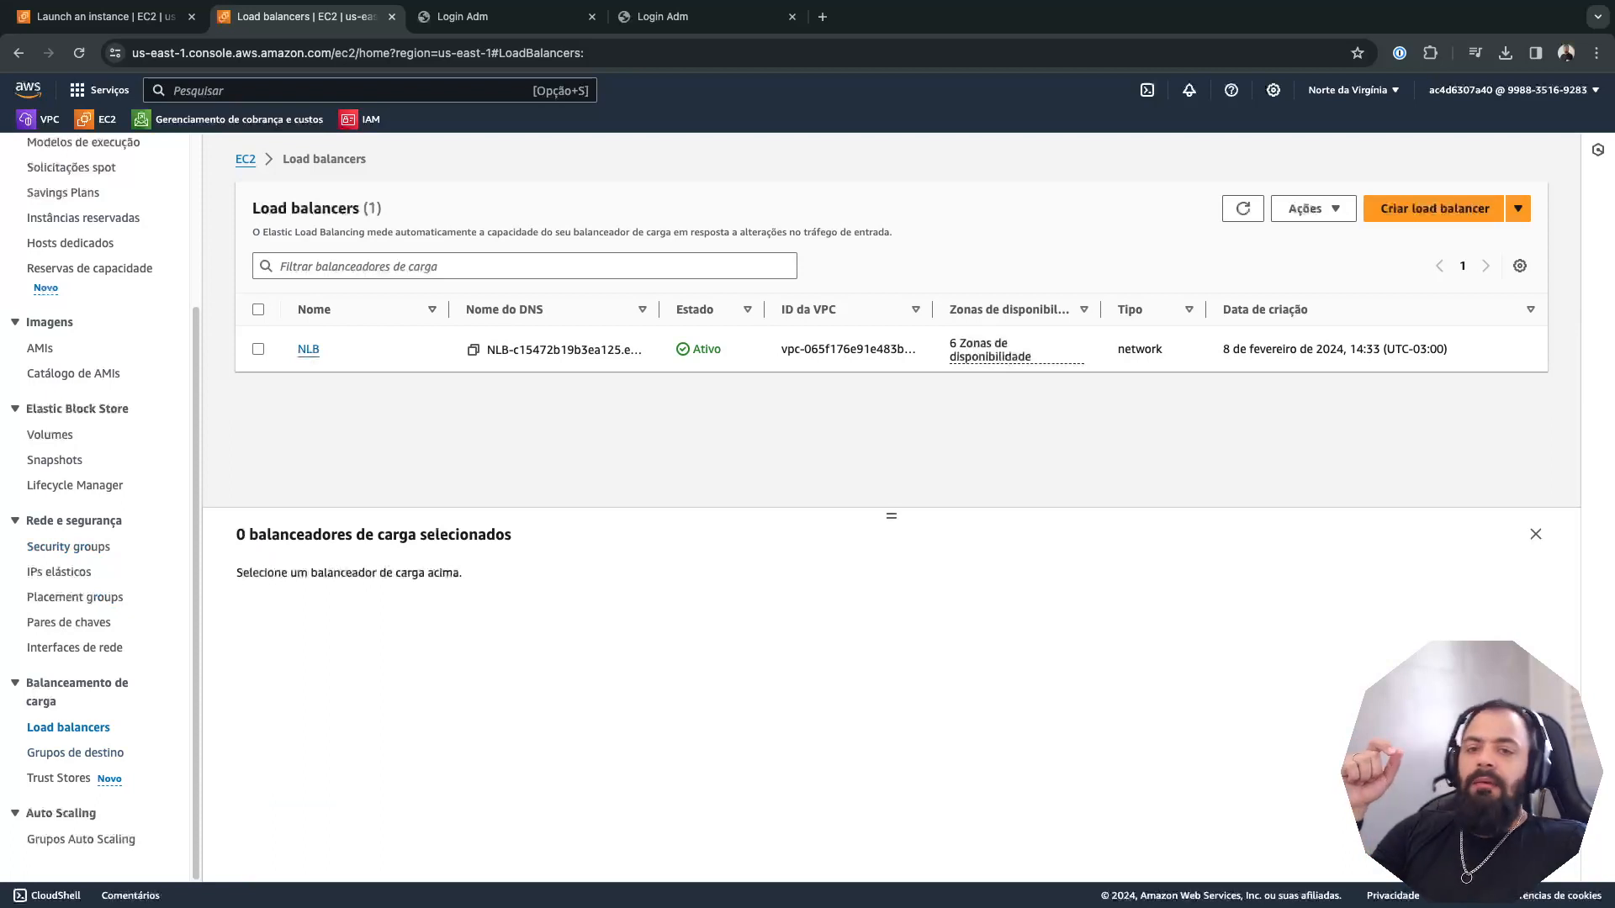
{"action": "left_click", "coordinate": [1440, 208]}
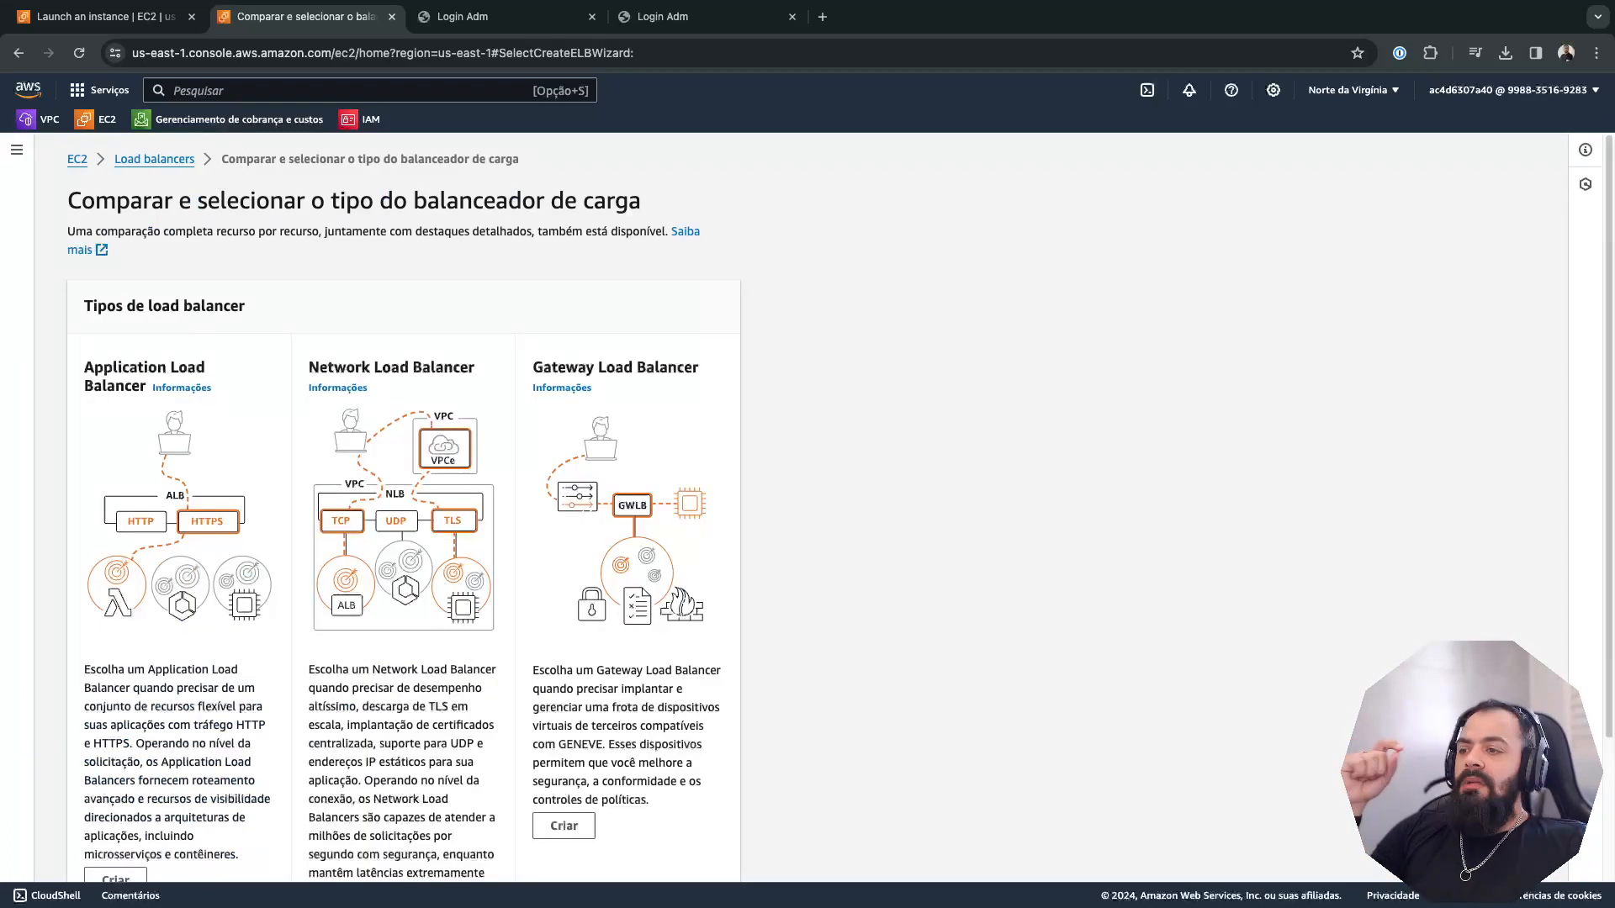
{"action": "left_click_drag", "start_coordinate": [320, 368], "coordinate": [481, 386]}
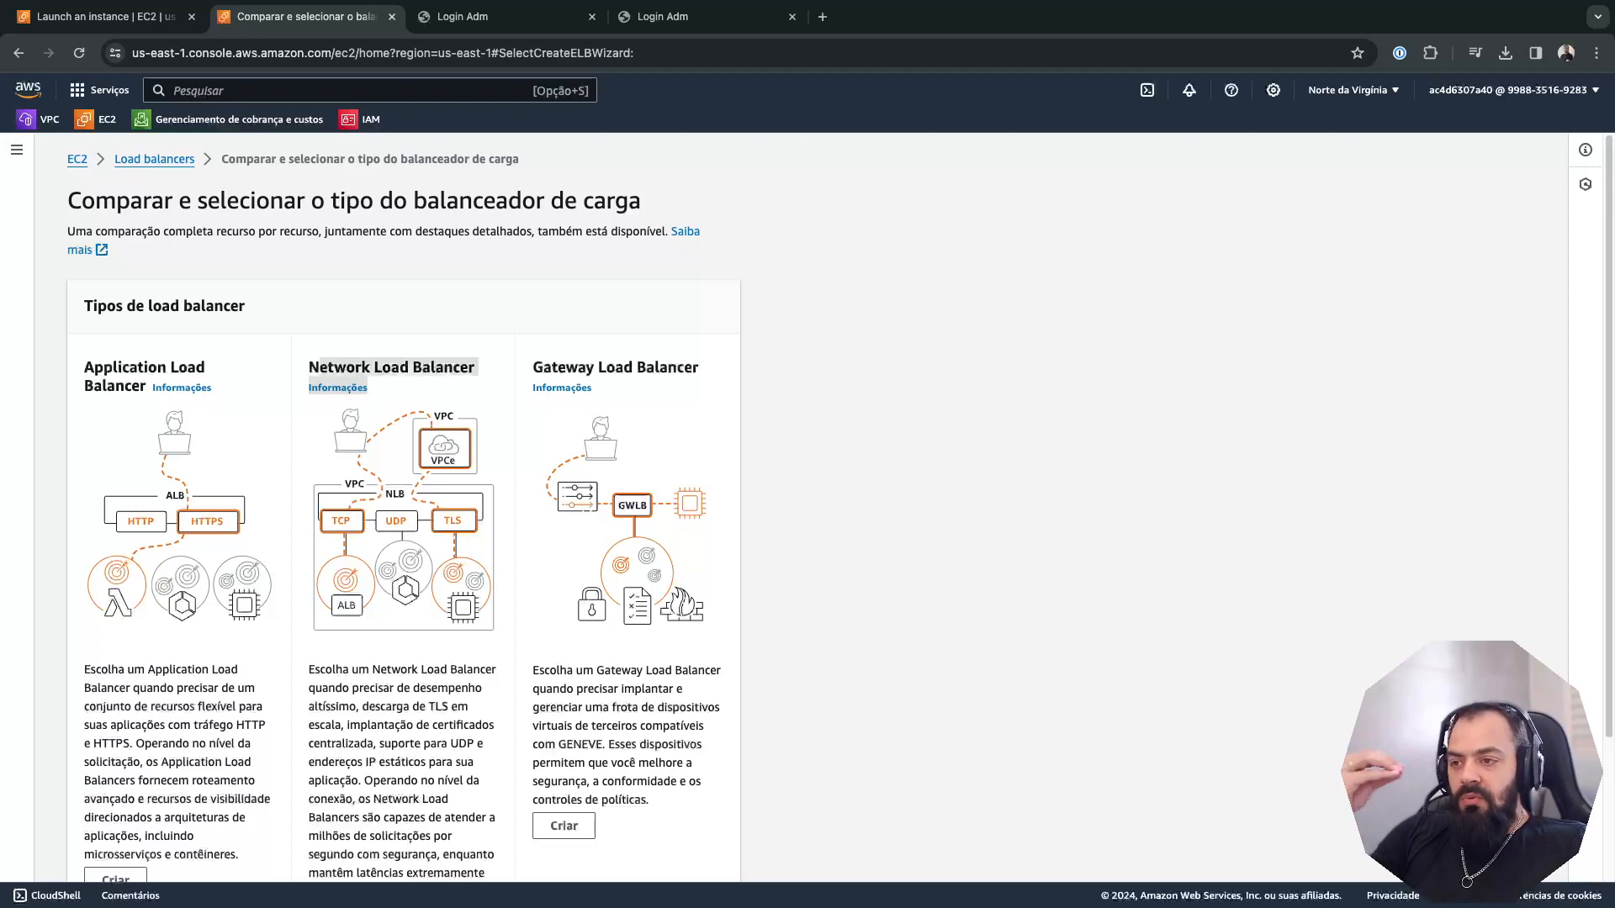
{"action": "scroll", "coordinate": [404, 589], "scroll_direction": "down", "scroll_amount": 5}
{"action": "left_click", "coordinate": [340, 743]}
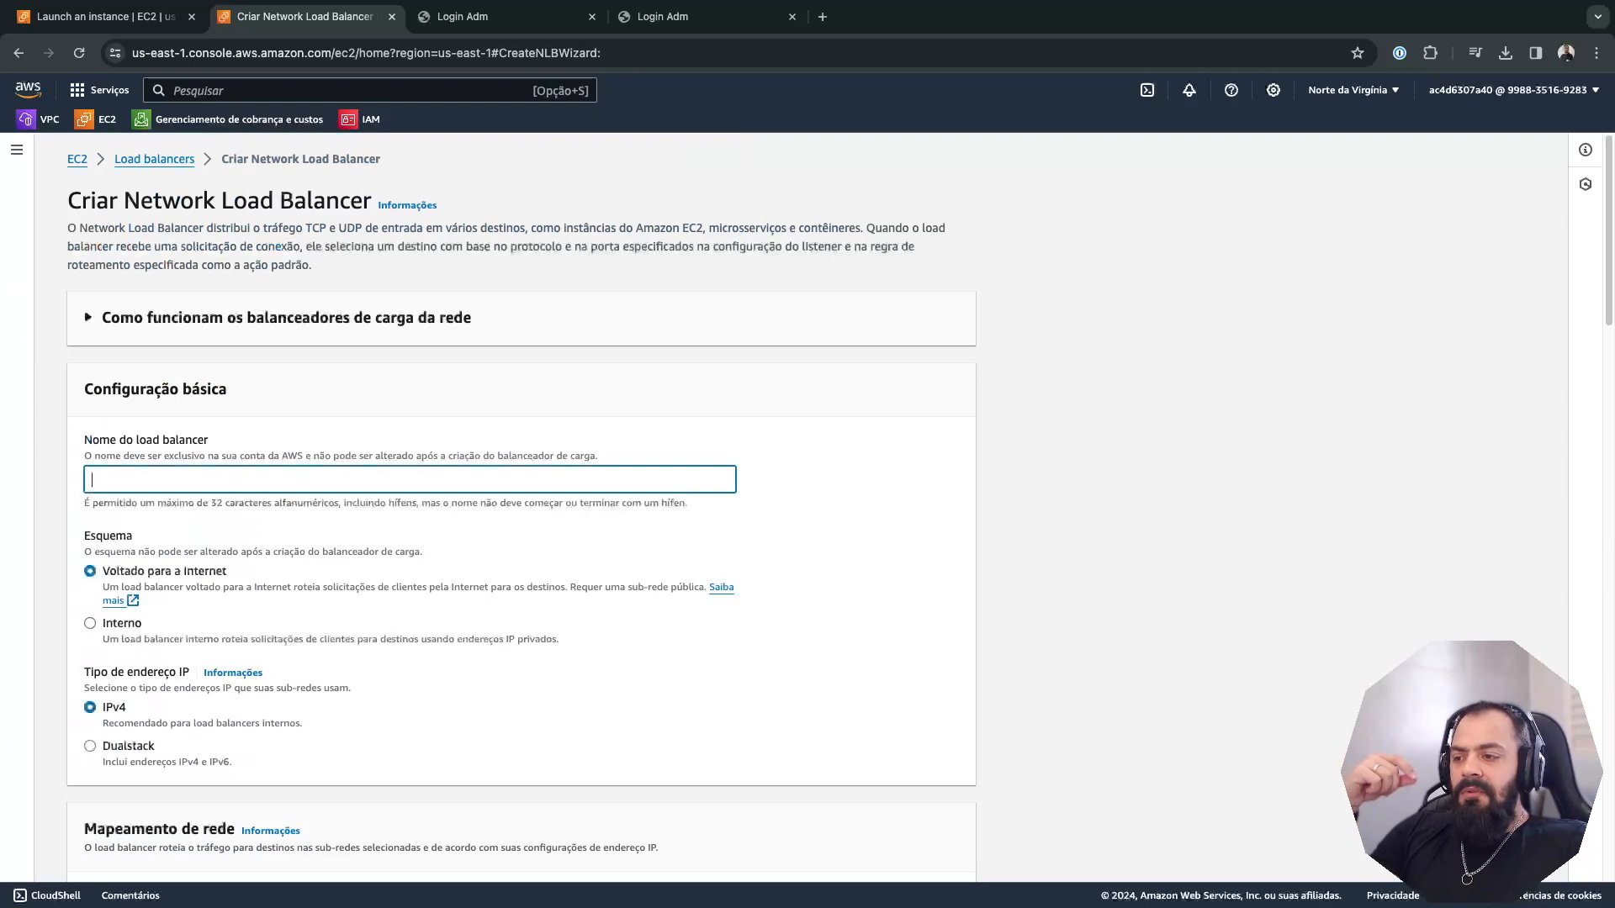
- Map the load balancer to all six availability zones, us-east-1a through us-east-1f, keeping the preselected VPC and subnets
{"action": "scroll", "coordinate": [521, 504], "scroll_direction": "down", "scroll_amount": 2}
{"action": "scroll", "coordinate": [521, 505], "scroll_direction": "down", "scroll_amount": 4}
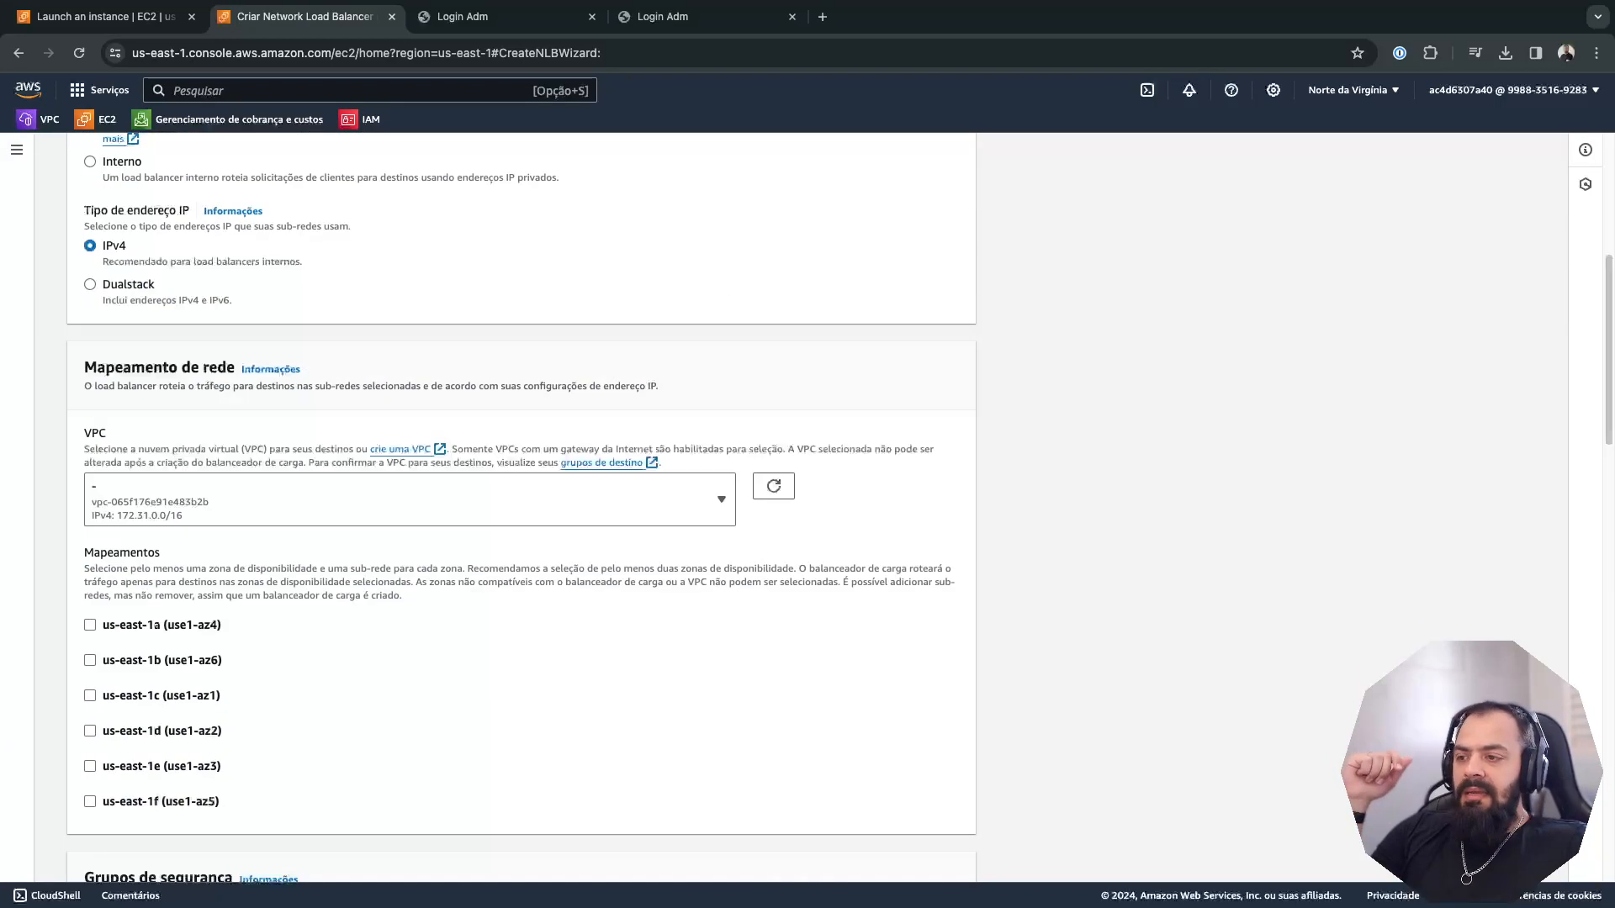
{"action": "scroll", "coordinate": [522, 505], "scroll_direction": "down", "scroll_amount": 2}
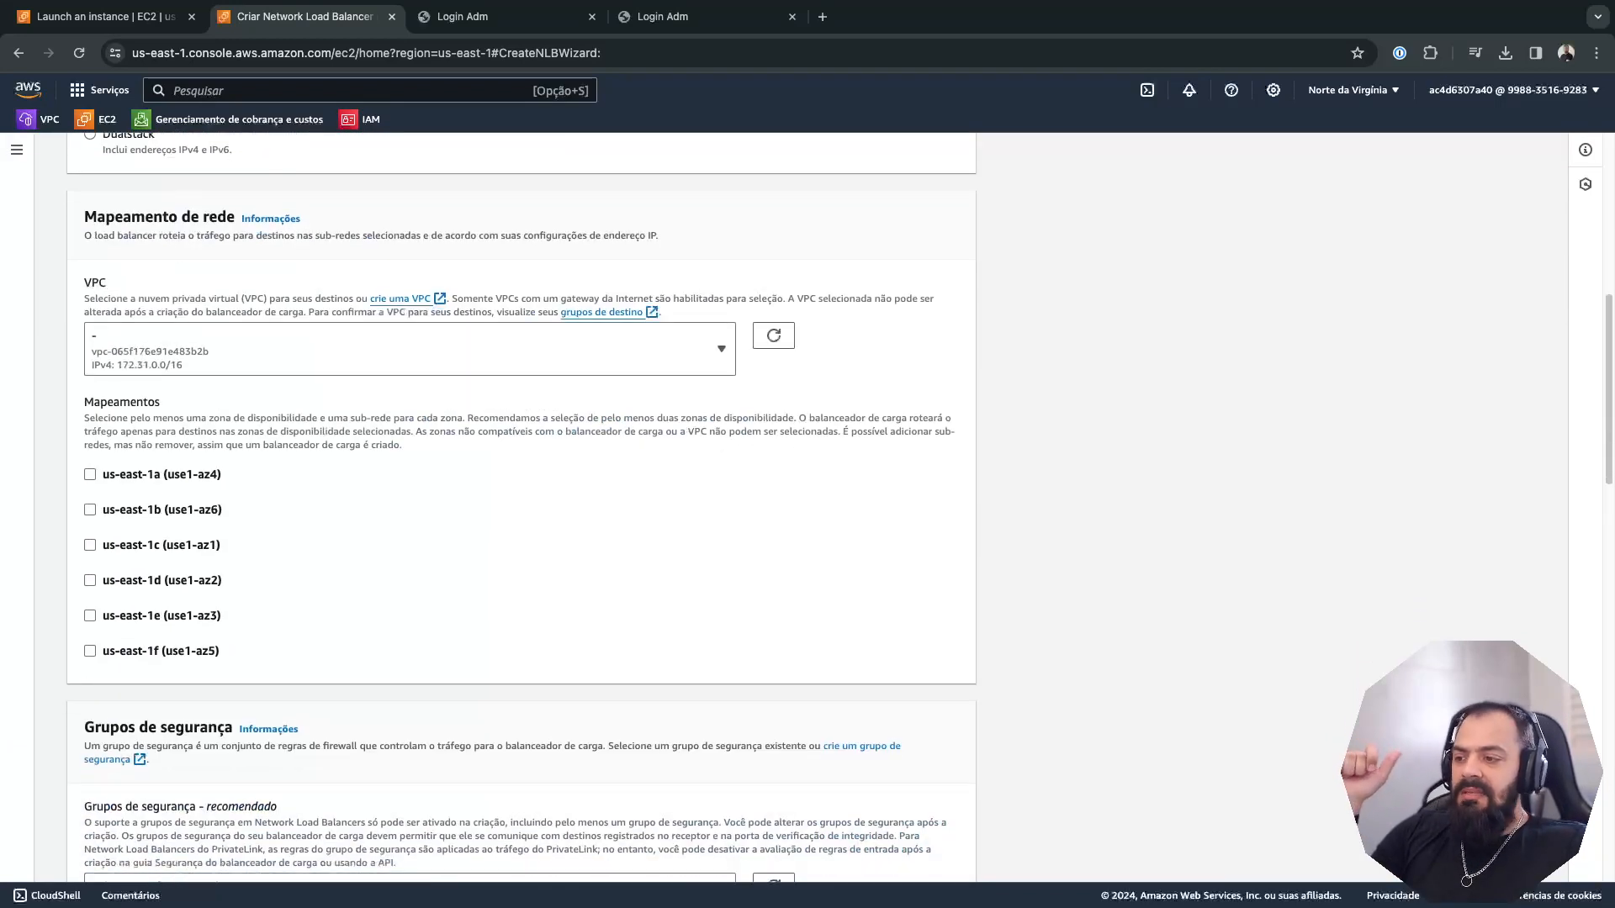
{"action": "left_click", "coordinate": [90, 650]}
{"action": "left_click", "coordinate": [90, 616]}
{"action": "left_click", "coordinate": [90, 580]}
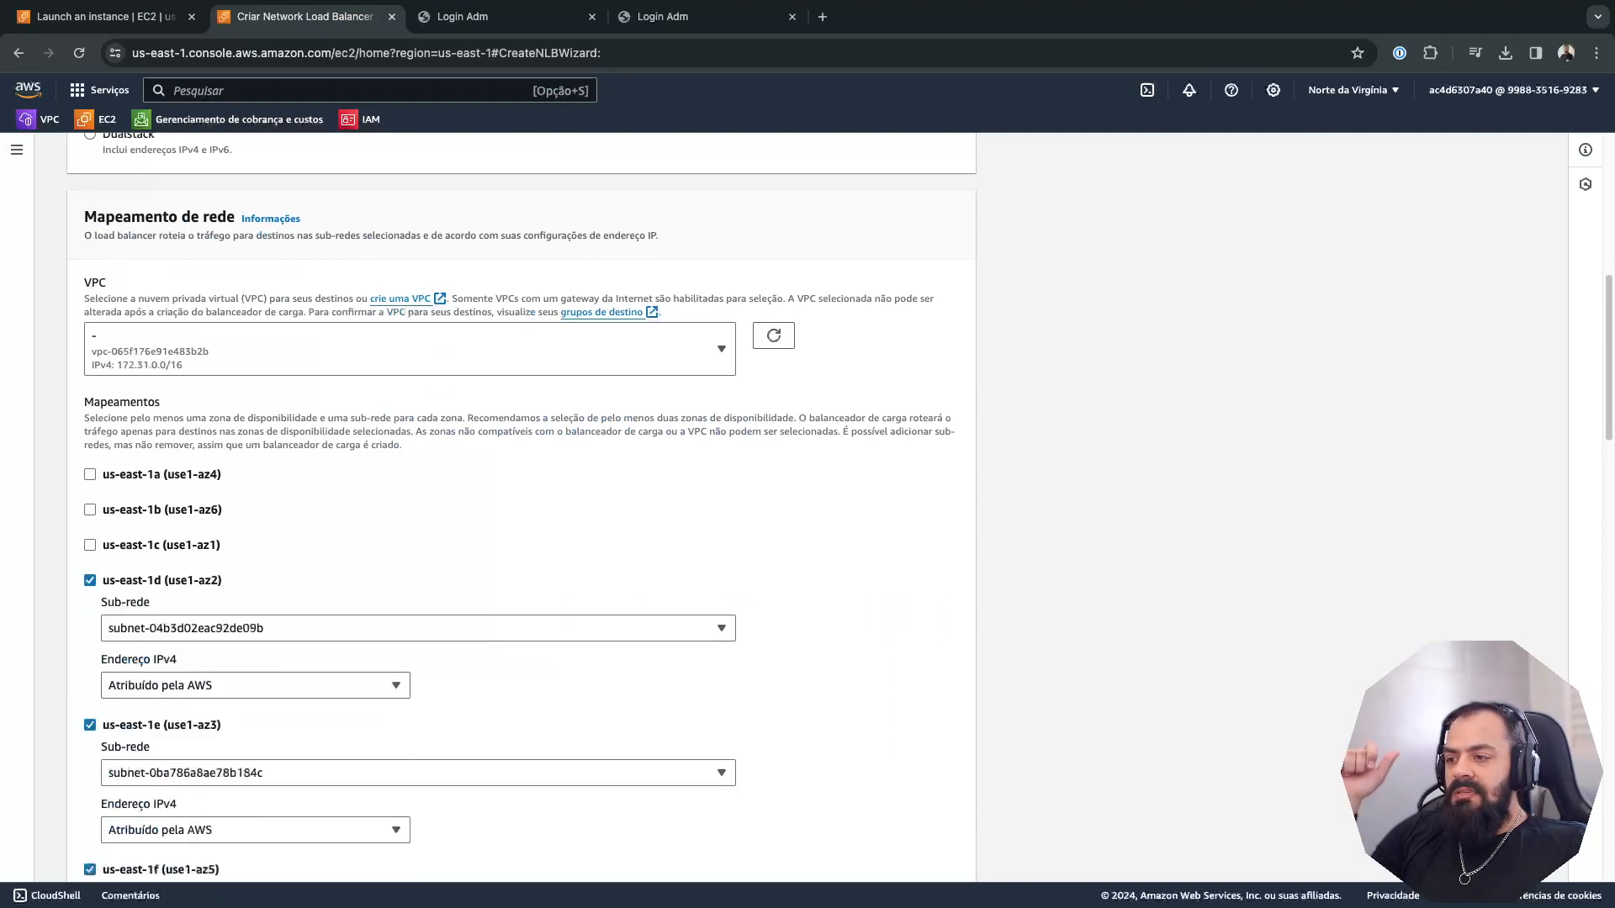
{"action": "left_click", "coordinate": [90, 544]}
{"action": "left_click", "coordinate": [90, 475]}
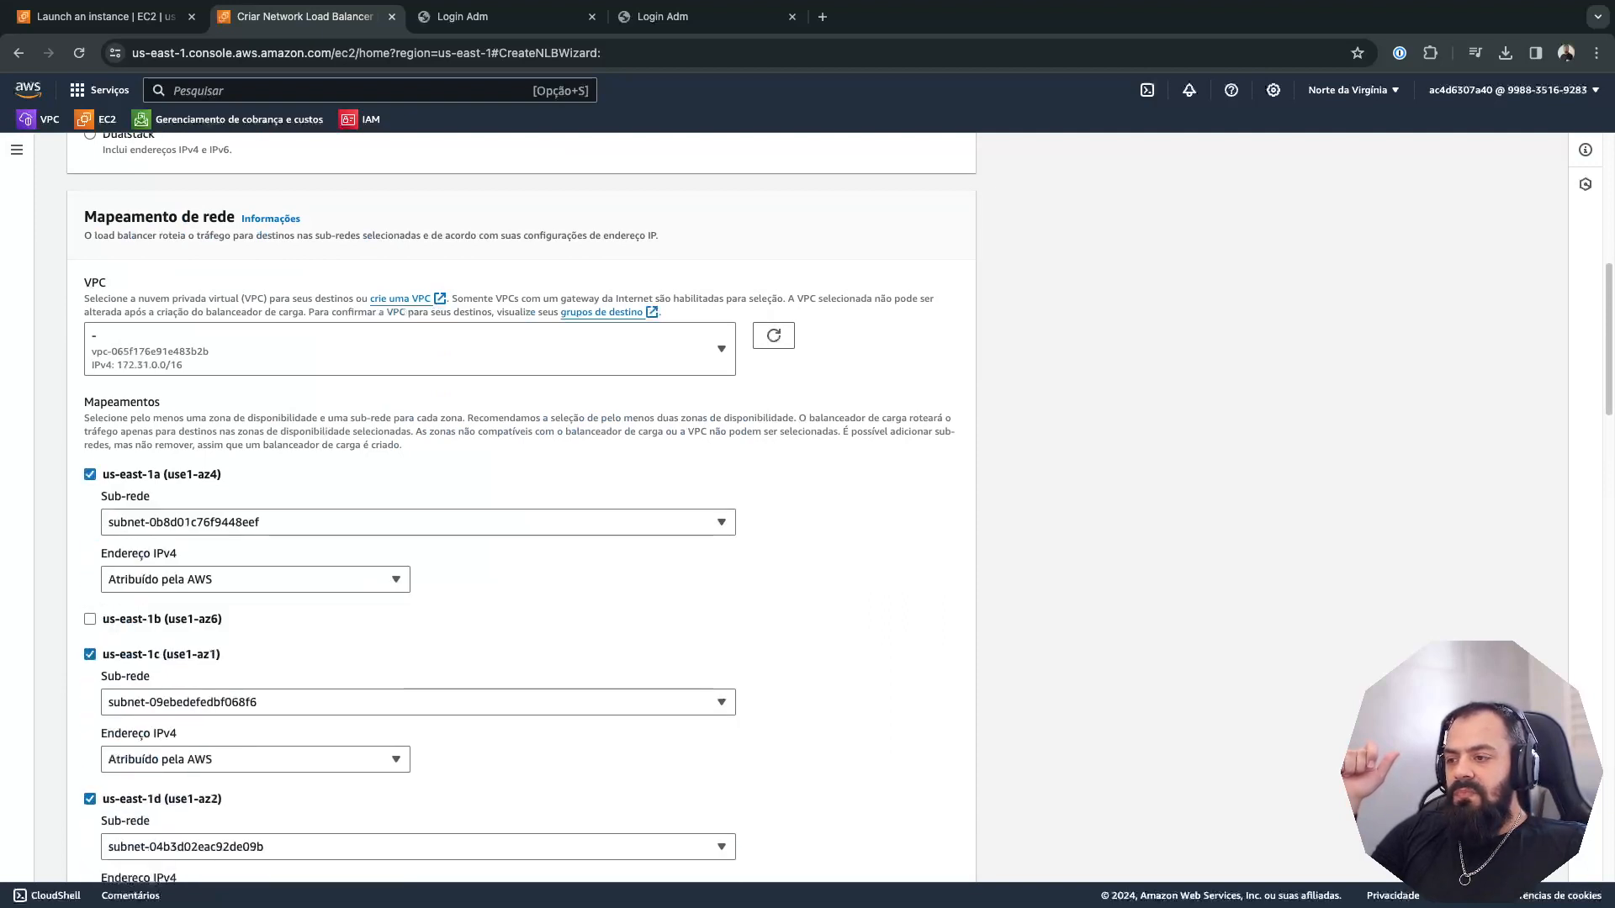
{"action": "left_click", "coordinate": [90, 618]}
- Name the load balancer "nl" in the basic configuration
{"action": "scroll", "coordinate": [521, 505], "scroll_direction": "up", "scroll_amount": 7}
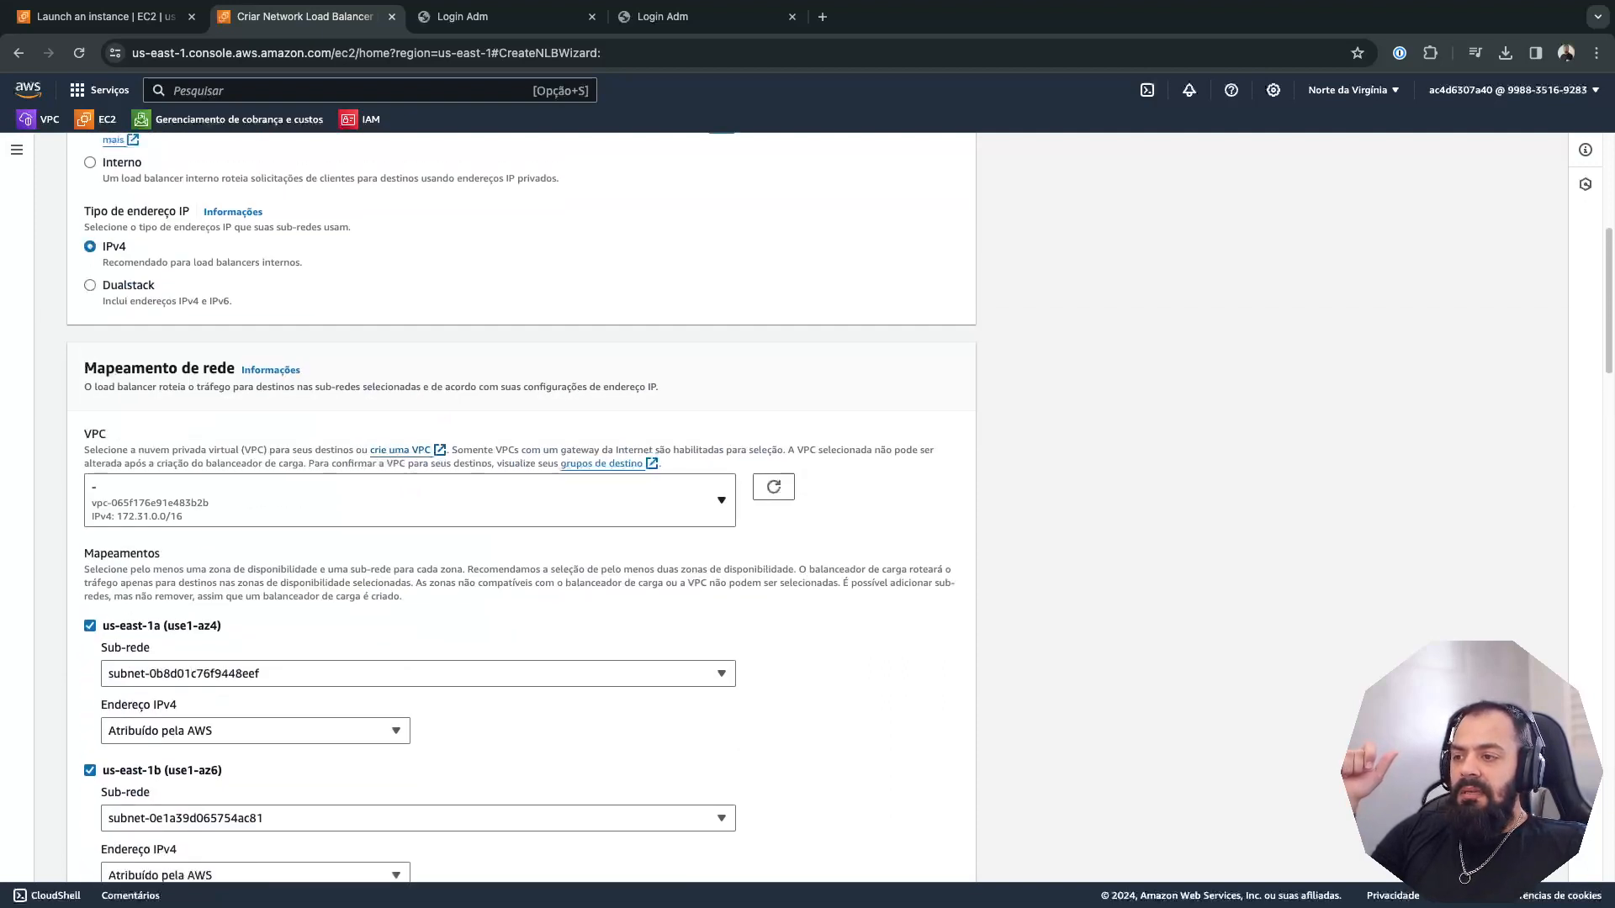
{"action": "left_click", "coordinate": [410, 479]}
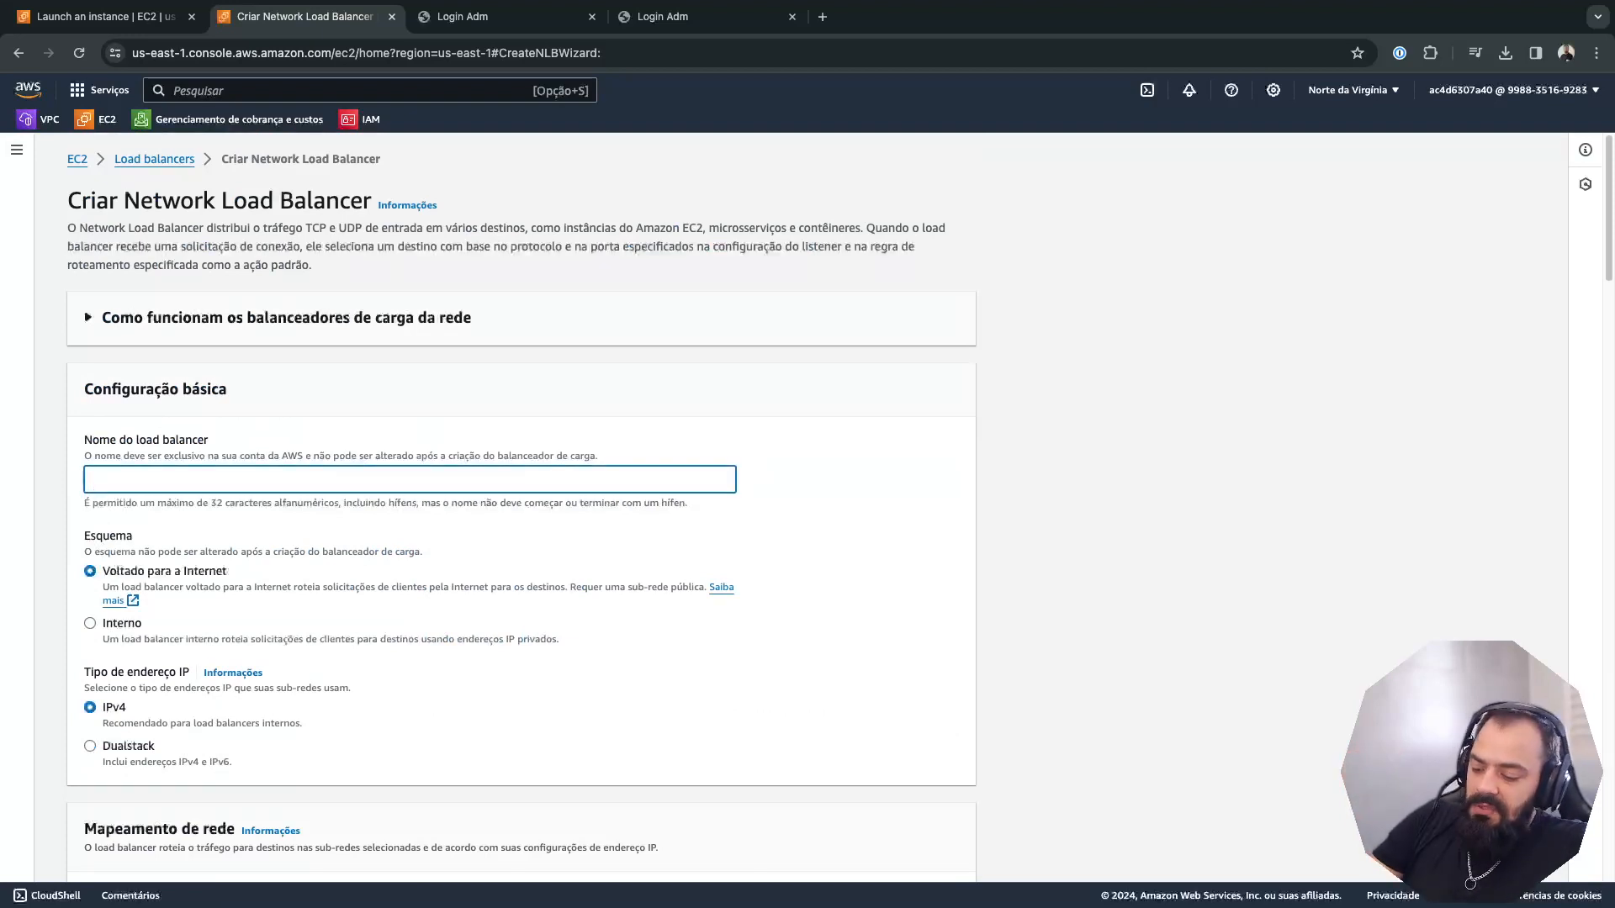
{"action": "type", "text": "nl"}
- Replace the default security group of the load balancer with WEB_SG
{"action": "scroll", "coordinate": [521, 505], "scroll_direction": "down", "scroll_amount": 15}
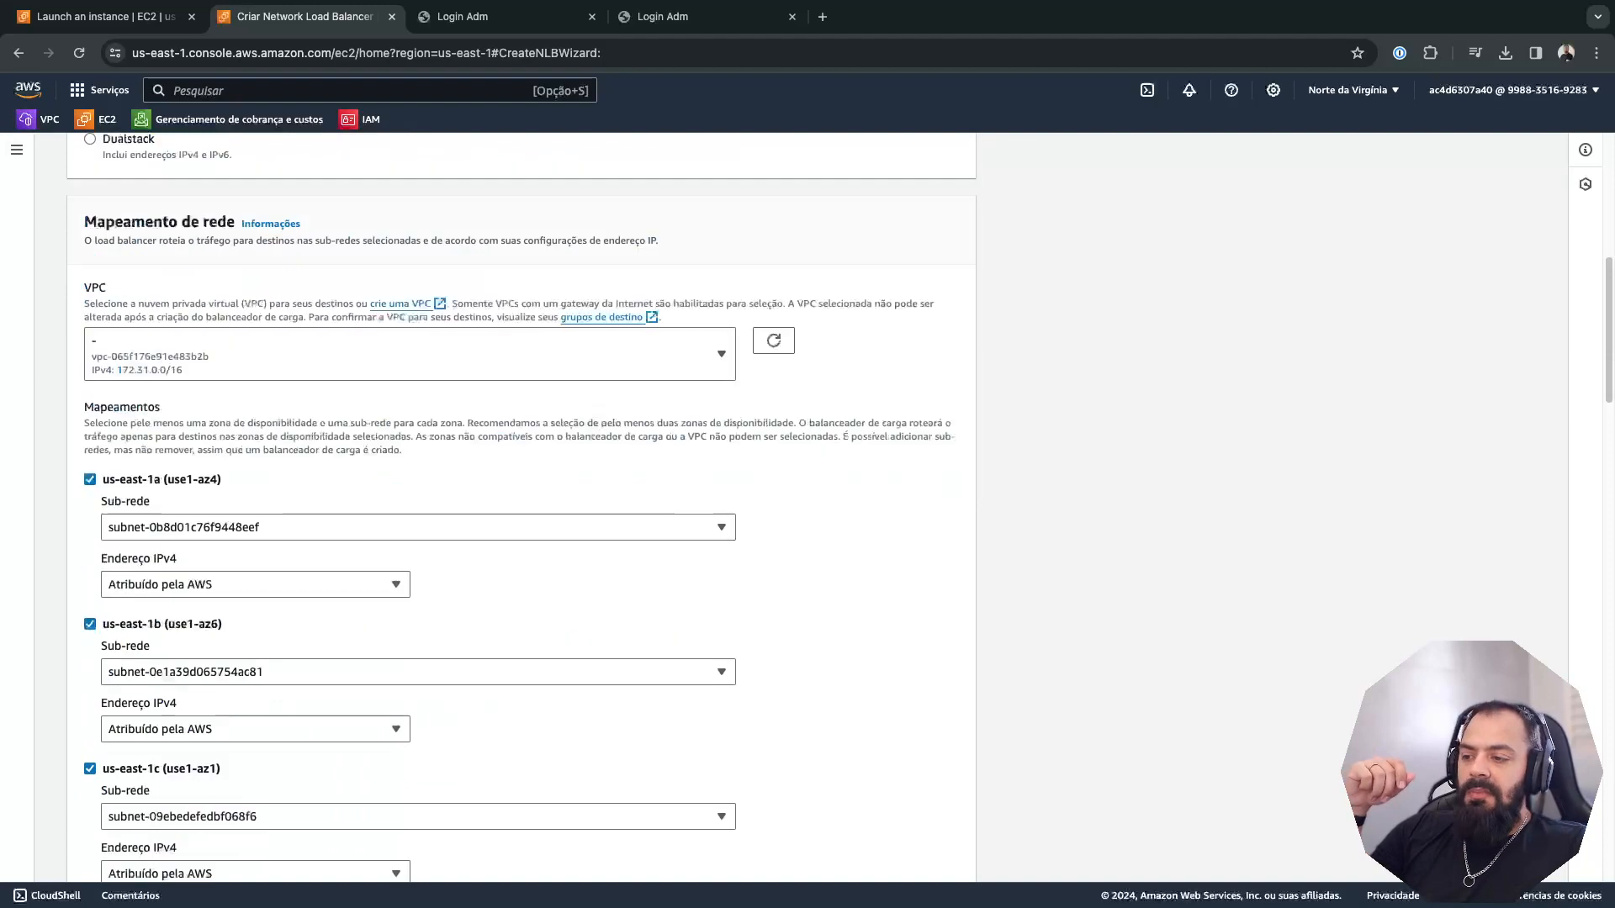
{"action": "scroll", "coordinate": [521, 505], "scroll_direction": "down", "scroll_amount": 3}
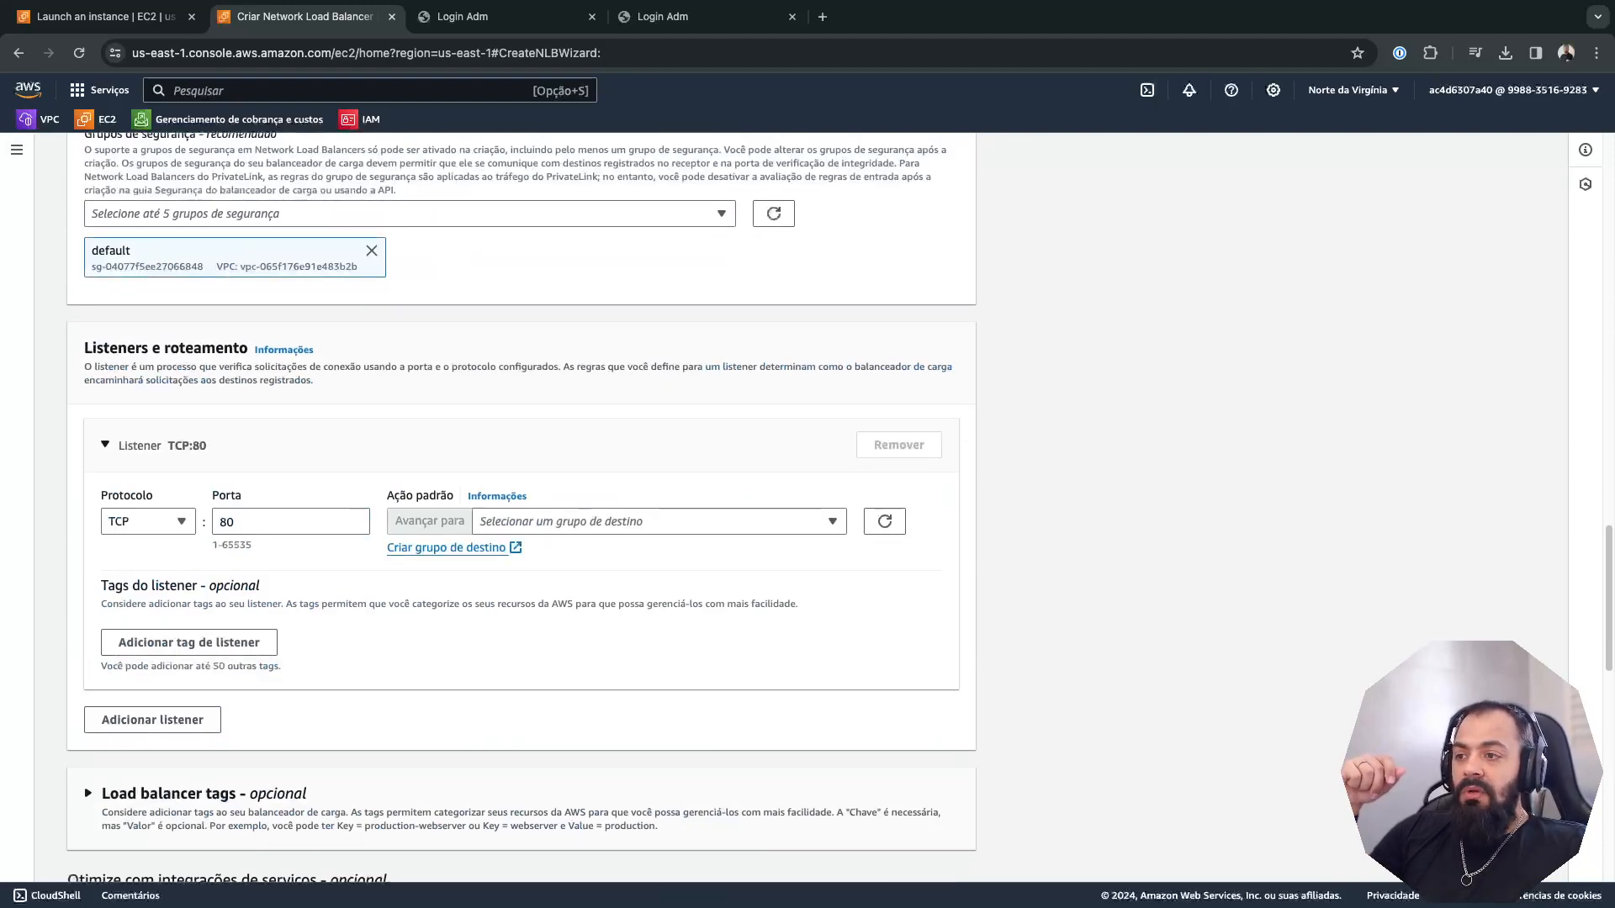
{"action": "left_click", "coordinate": [410, 214]}
{"action": "left_click", "coordinate": [409, 313]}
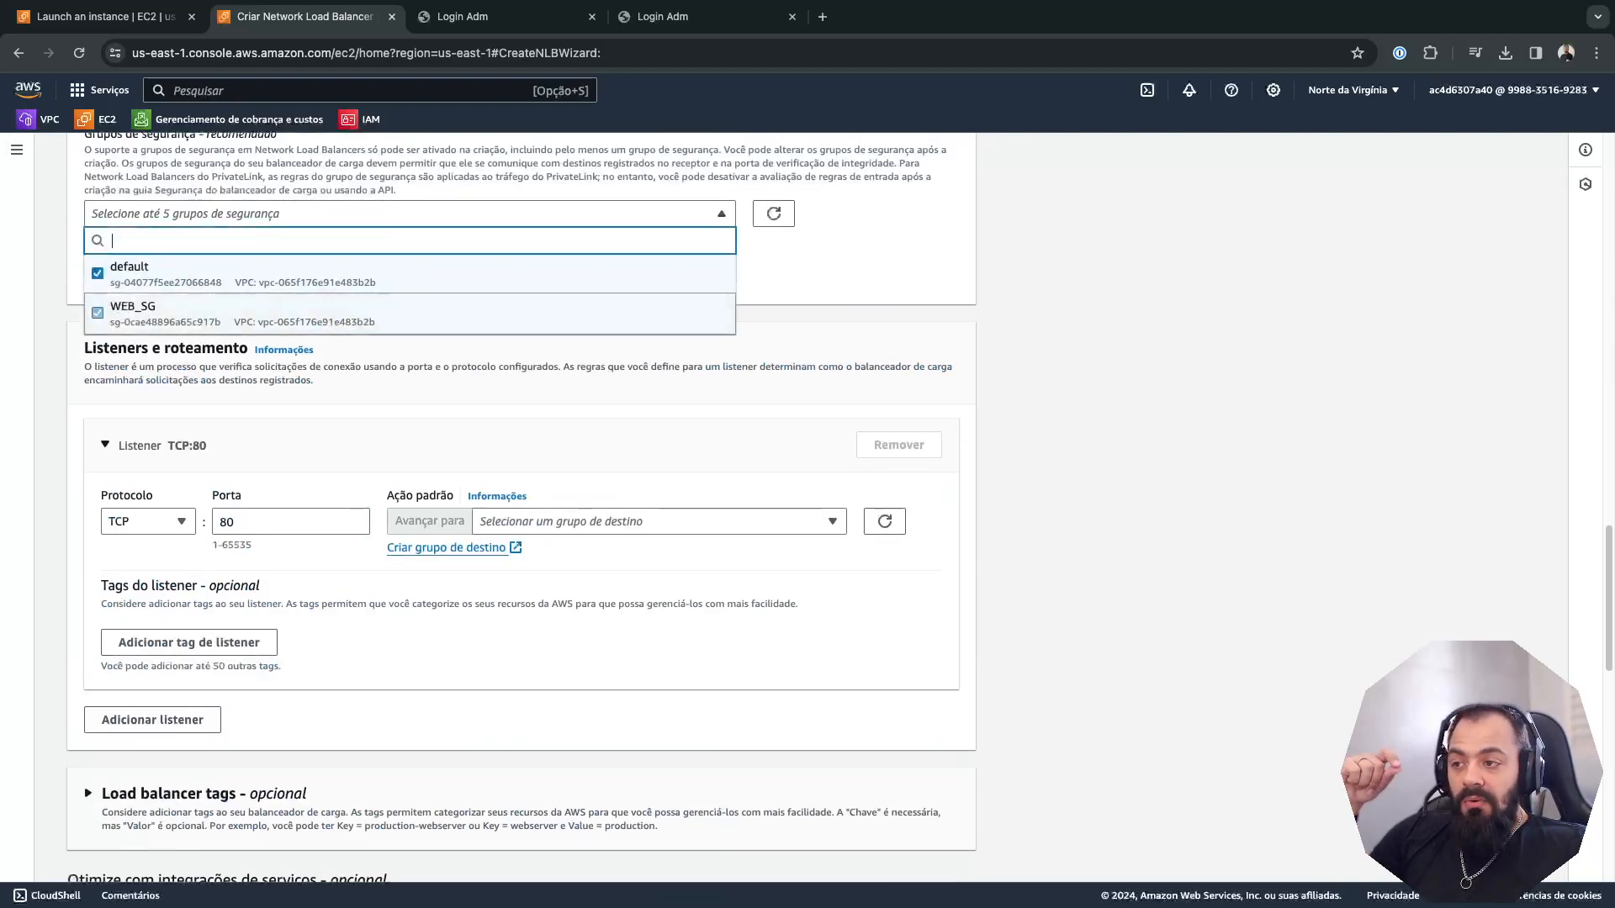
{"action": "left_click", "coordinate": [97, 273]}
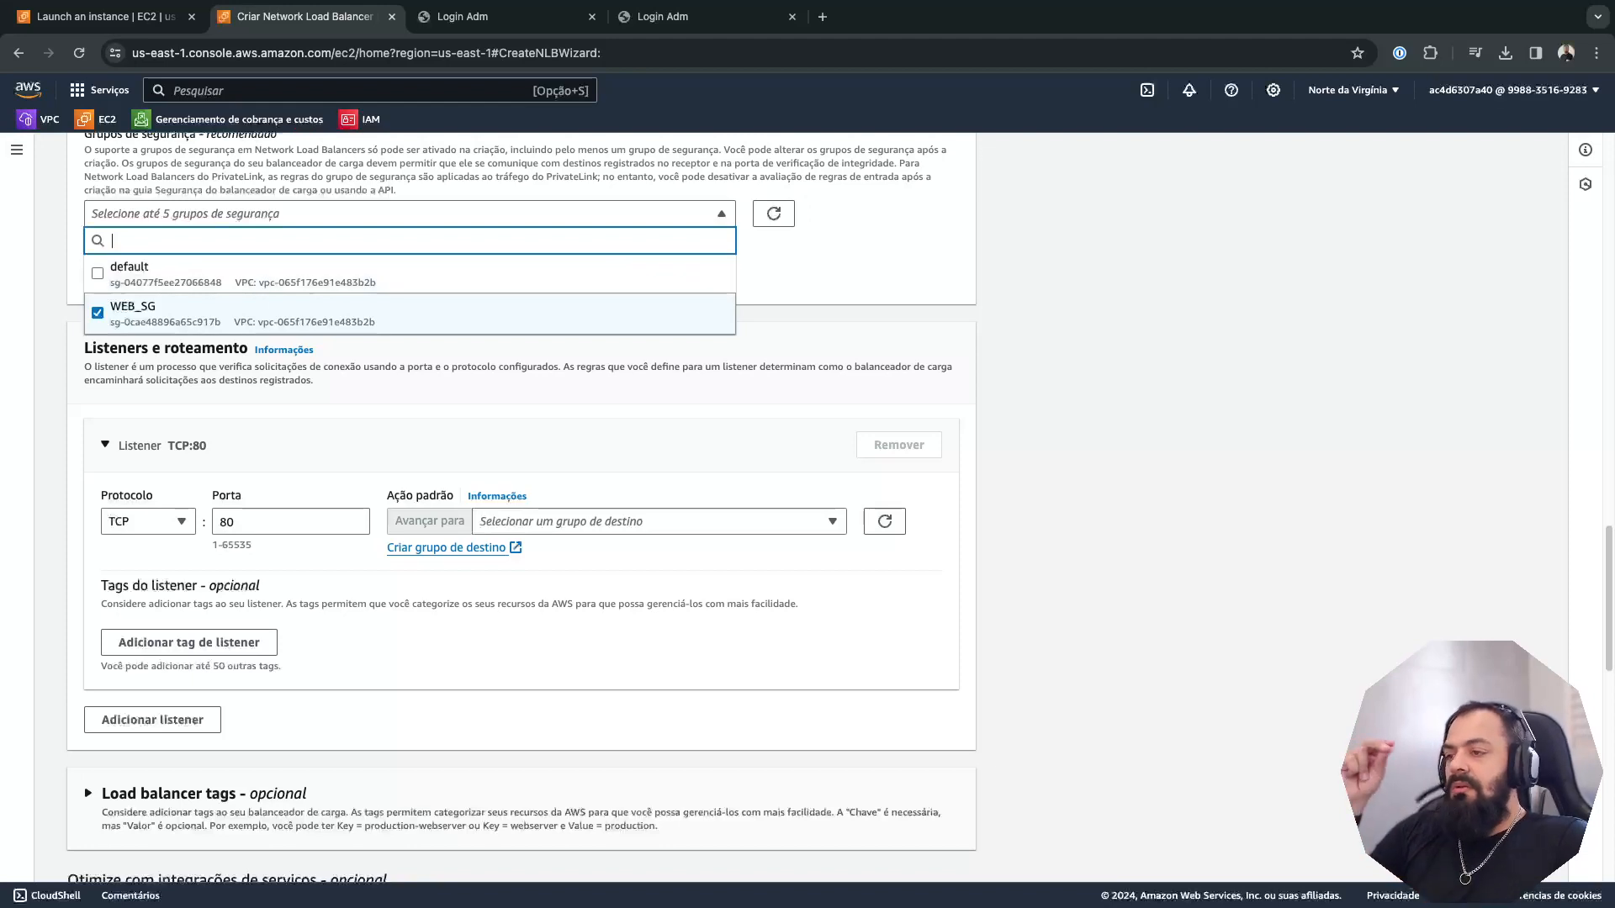
{"action": "scroll", "coordinate": [522, 506], "scroll_direction": "down", "scroll_amount": 1}
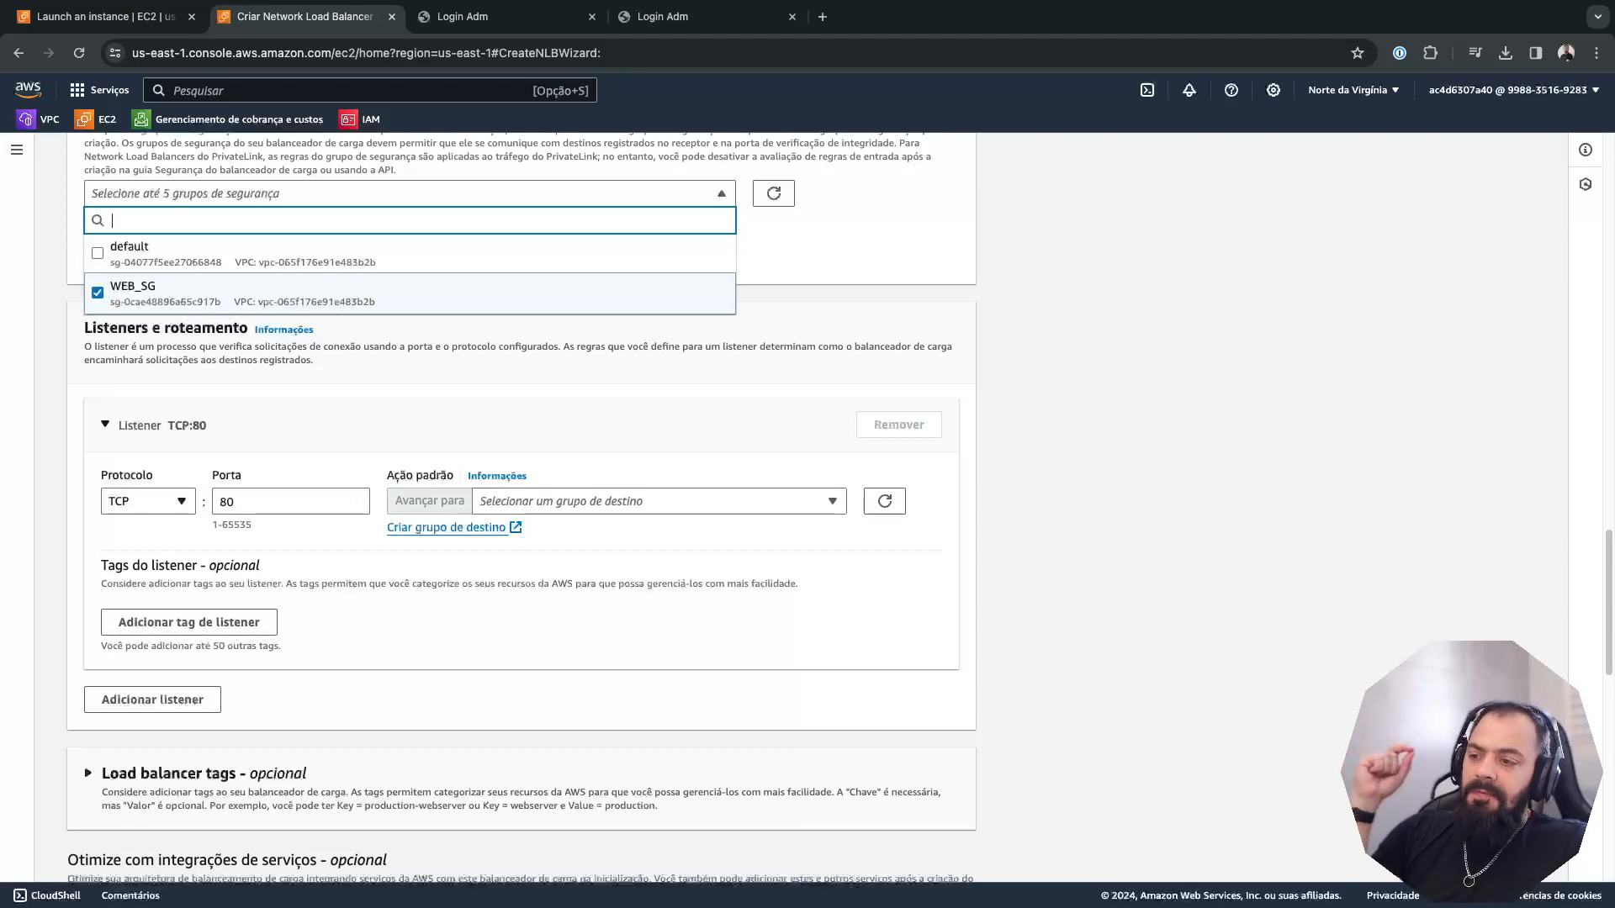
{"action": "left_click", "coordinate": [659, 501]}
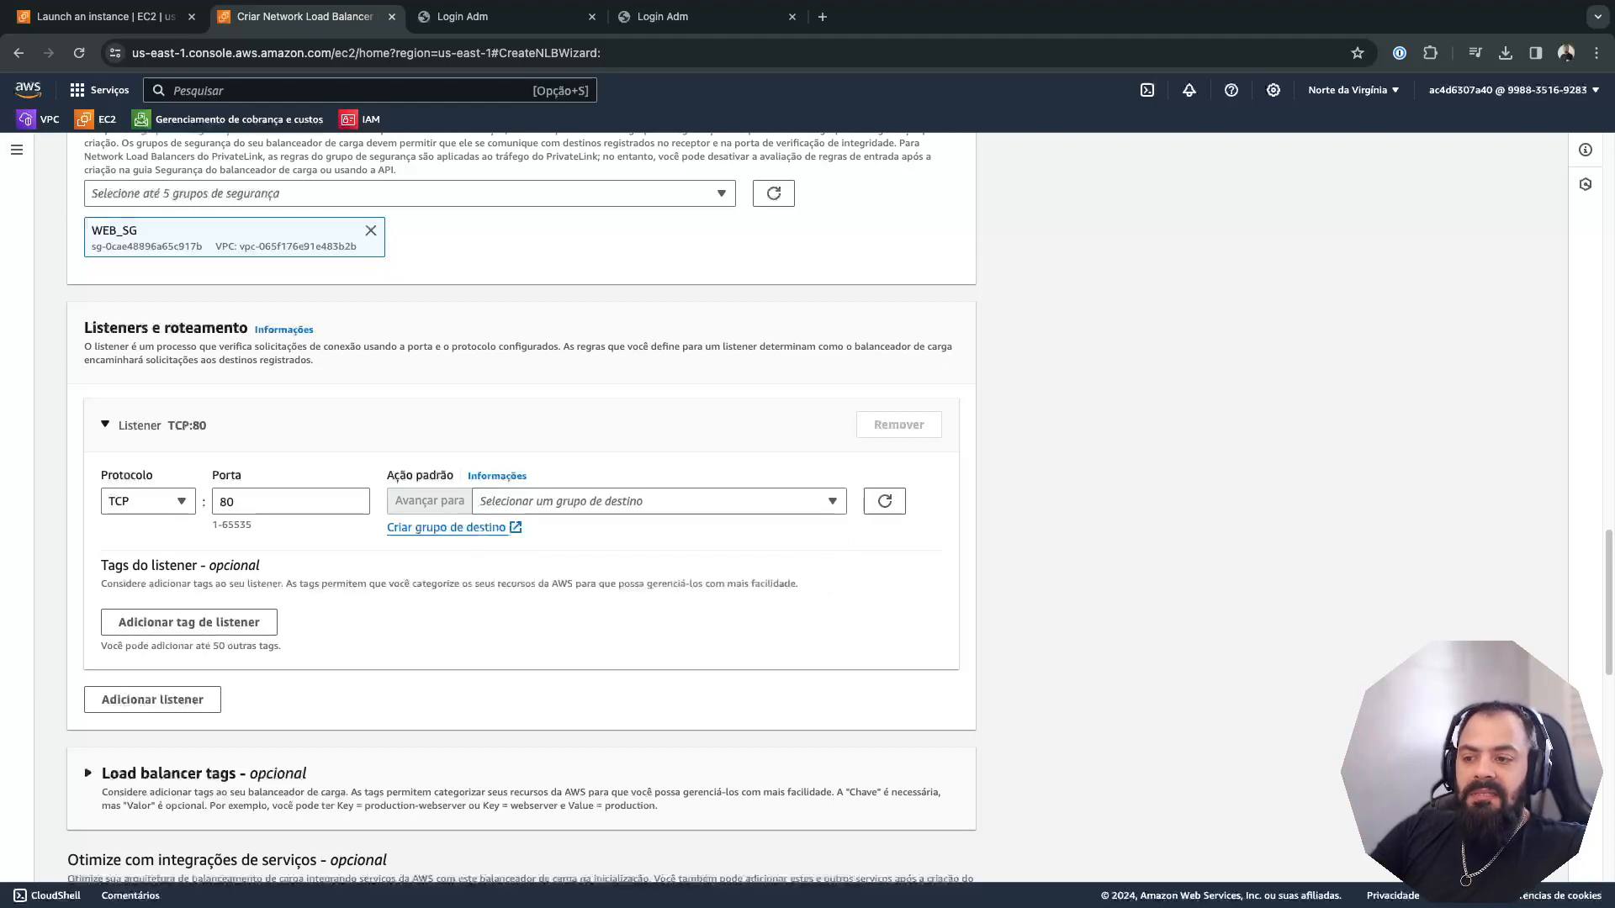
- Create a target group from the TCP:80 listener, name it "sdf" and proceed to target registration
{"action": "left_click", "coordinate": [447, 527]}
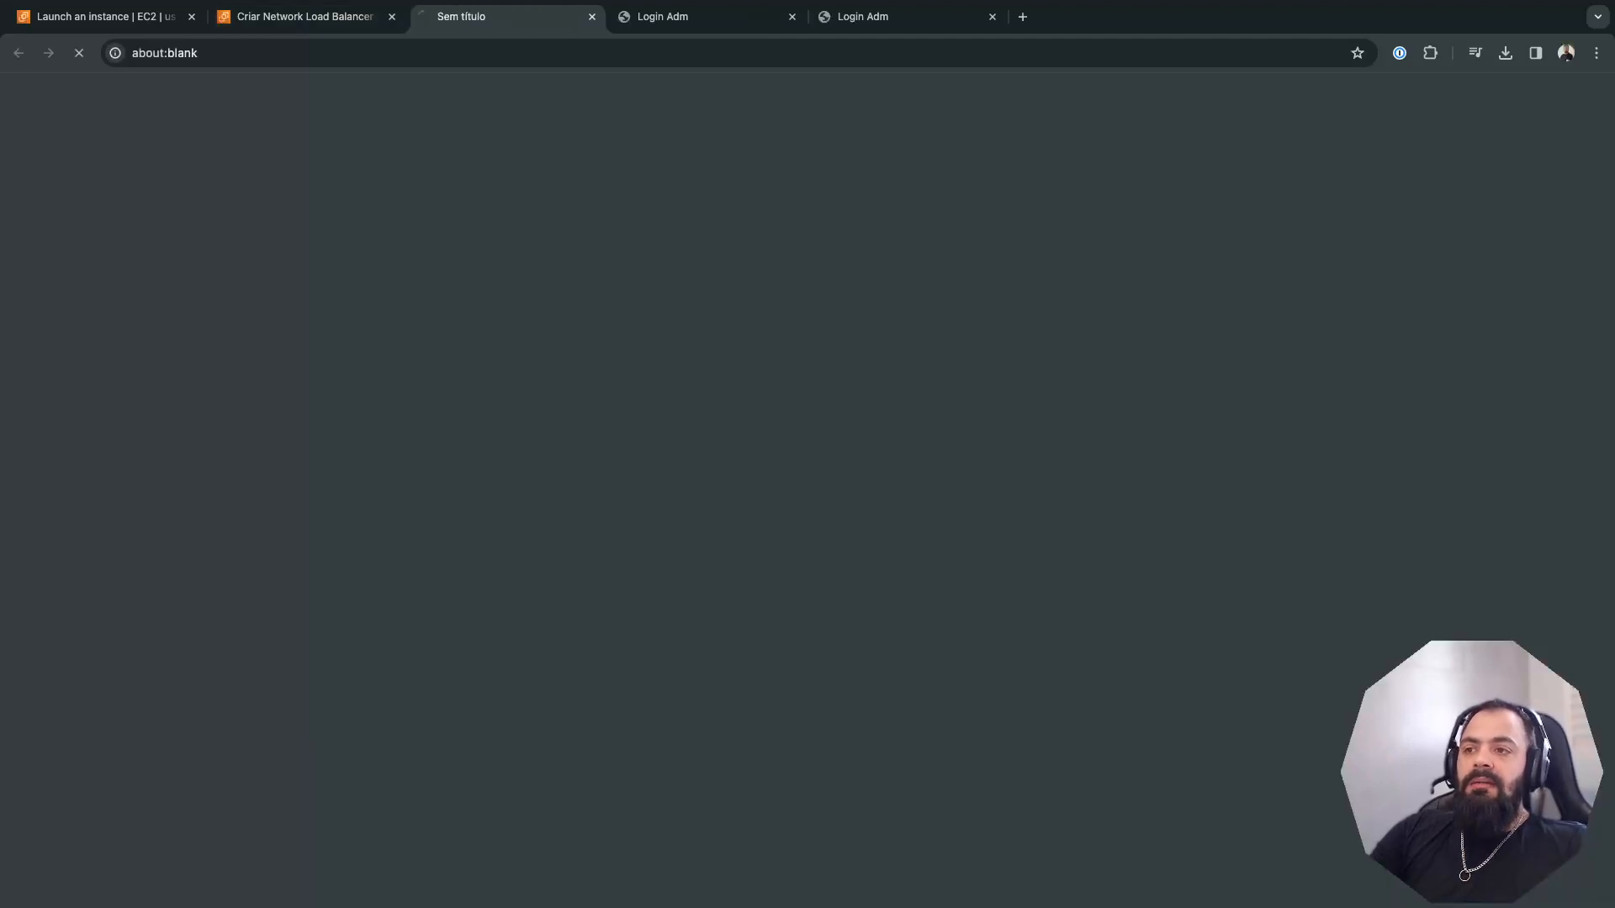
{"action": "scroll", "coordinate": [639, 505], "scroll_direction": "down", "scroll_amount": 5}
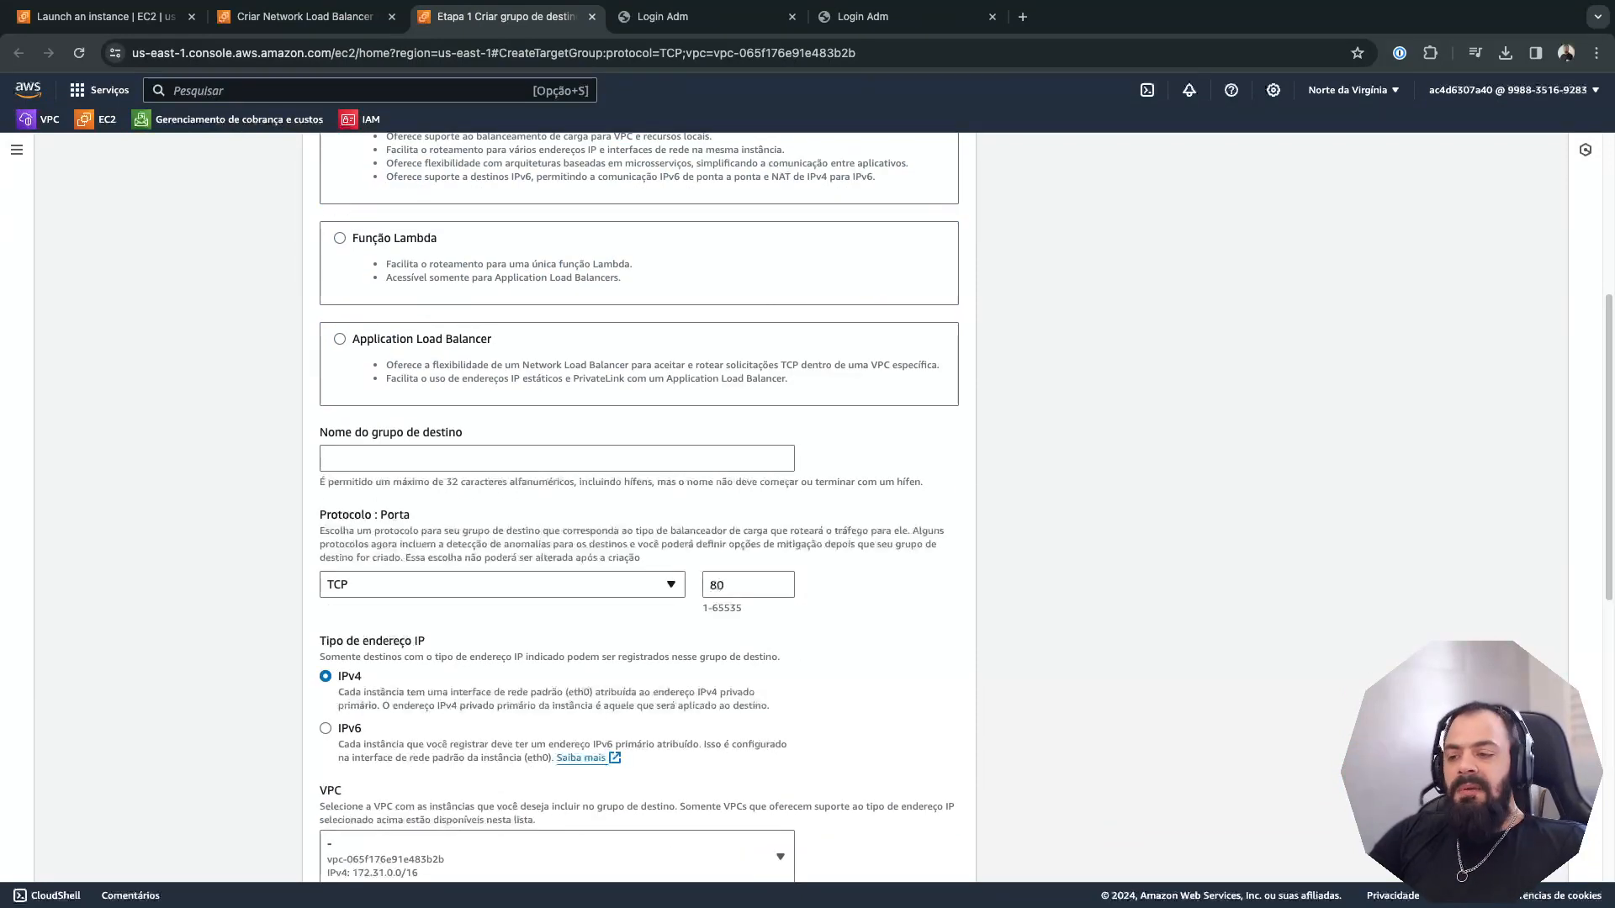
{"action": "scroll", "coordinate": [639, 505], "scroll_direction": "down", "scroll_amount": 5}
{"action": "scroll", "coordinate": [639, 504], "scroll_direction": "down", "scroll_amount": 3}
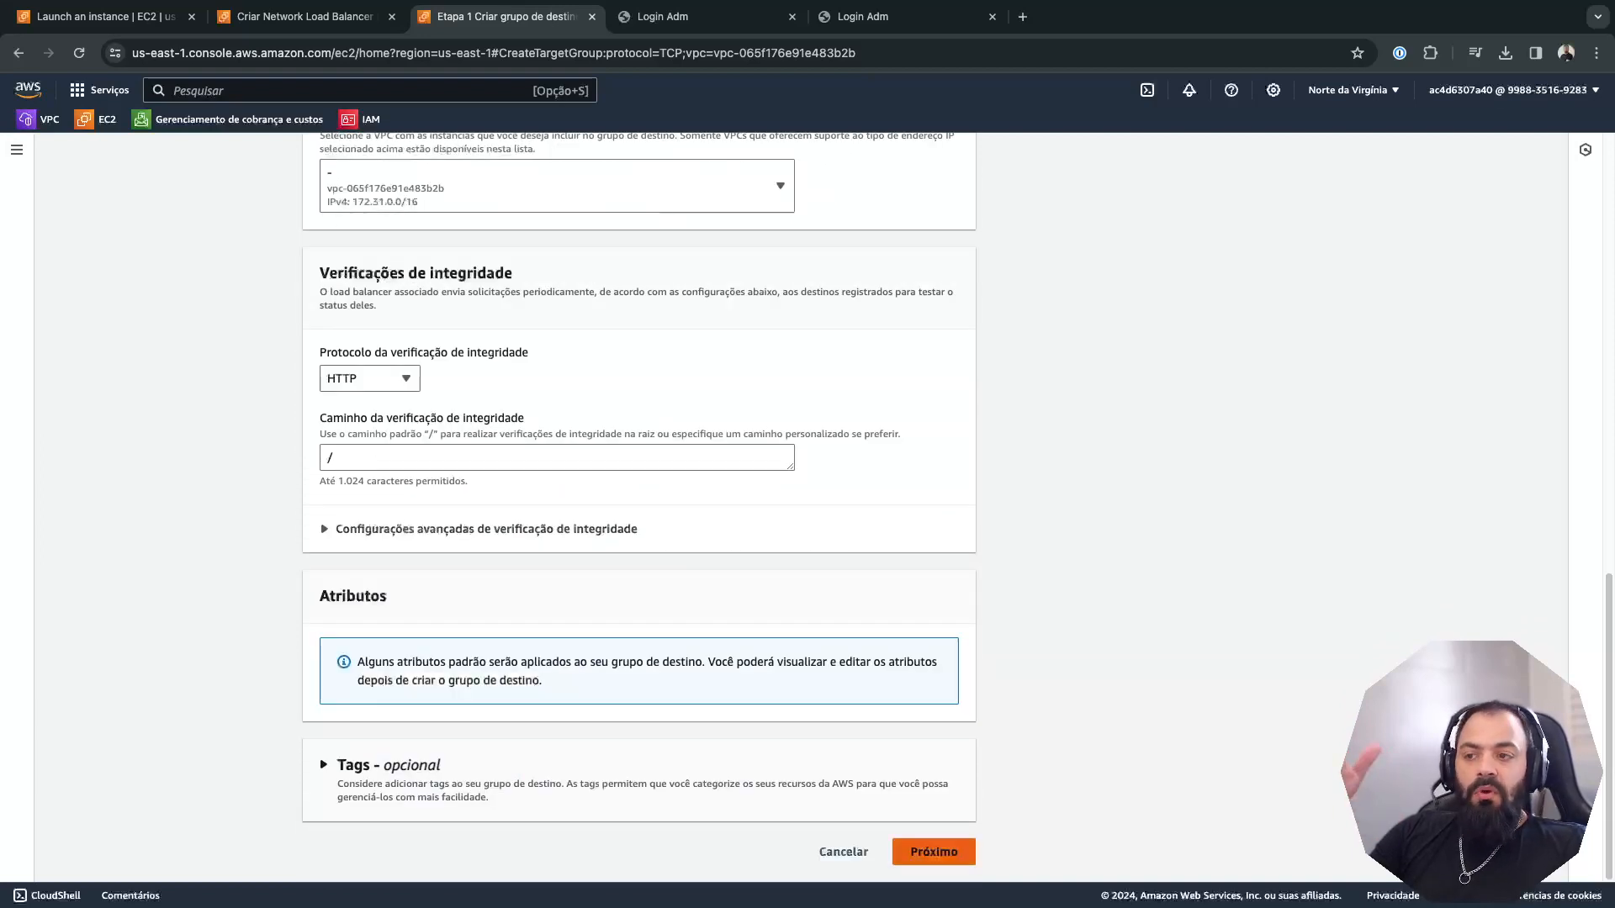
{"action": "left_click", "coordinate": [934, 852]}
{"action": "type", "text": "sdf"}
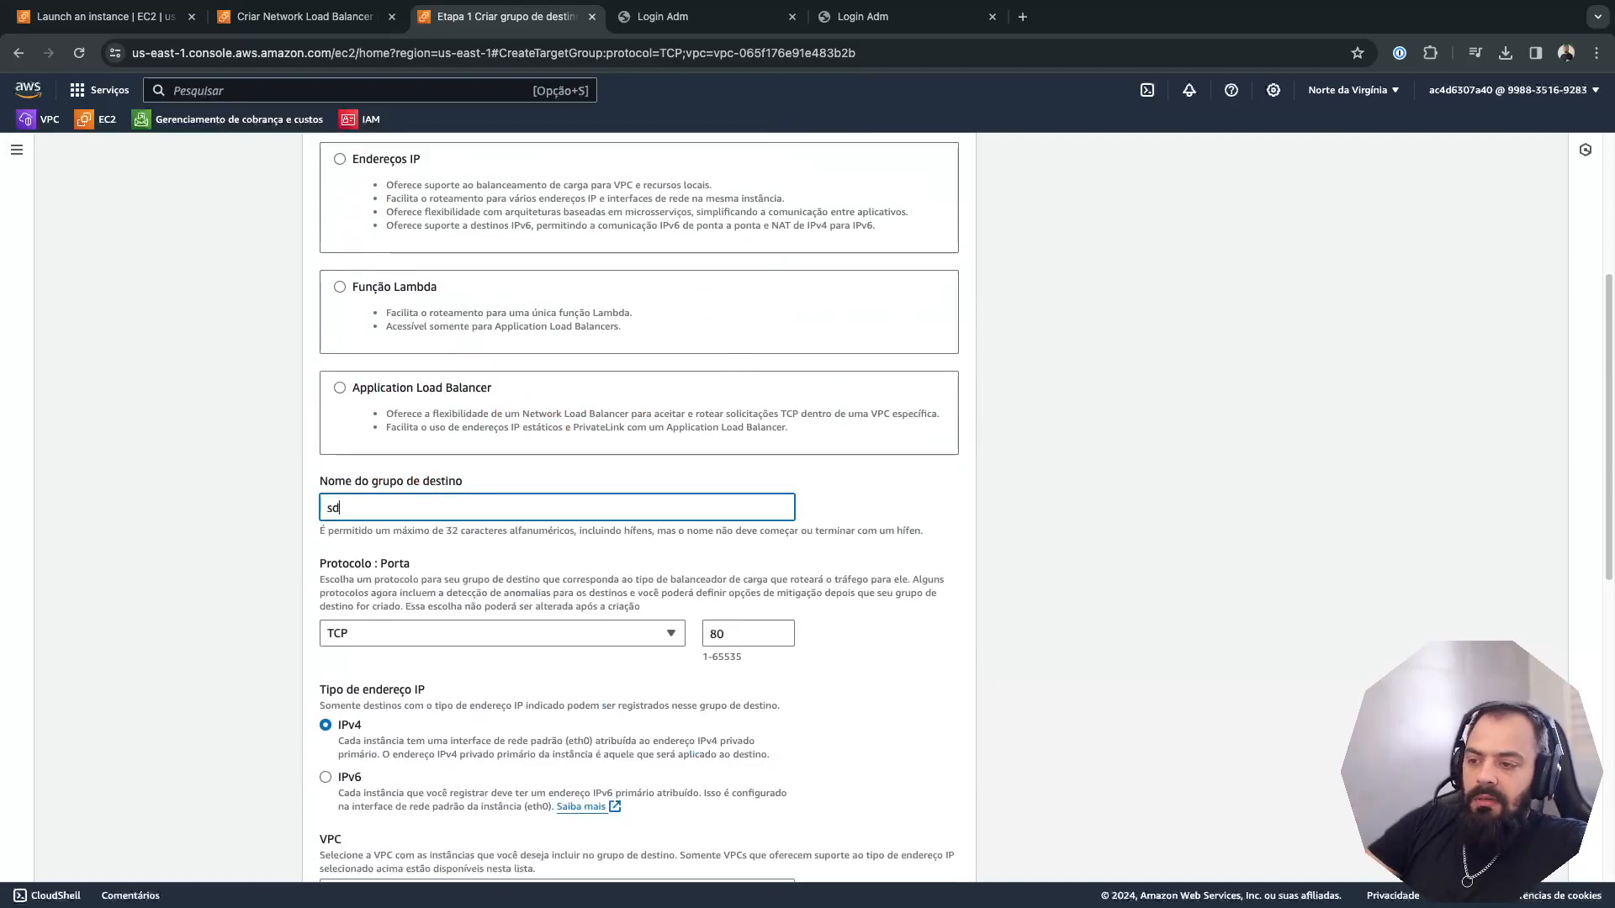
{"action": "scroll", "coordinate": [639, 504], "scroll_direction": "down", "scroll_amount": 9}
{"action": "left_click", "coordinate": [933, 852]}
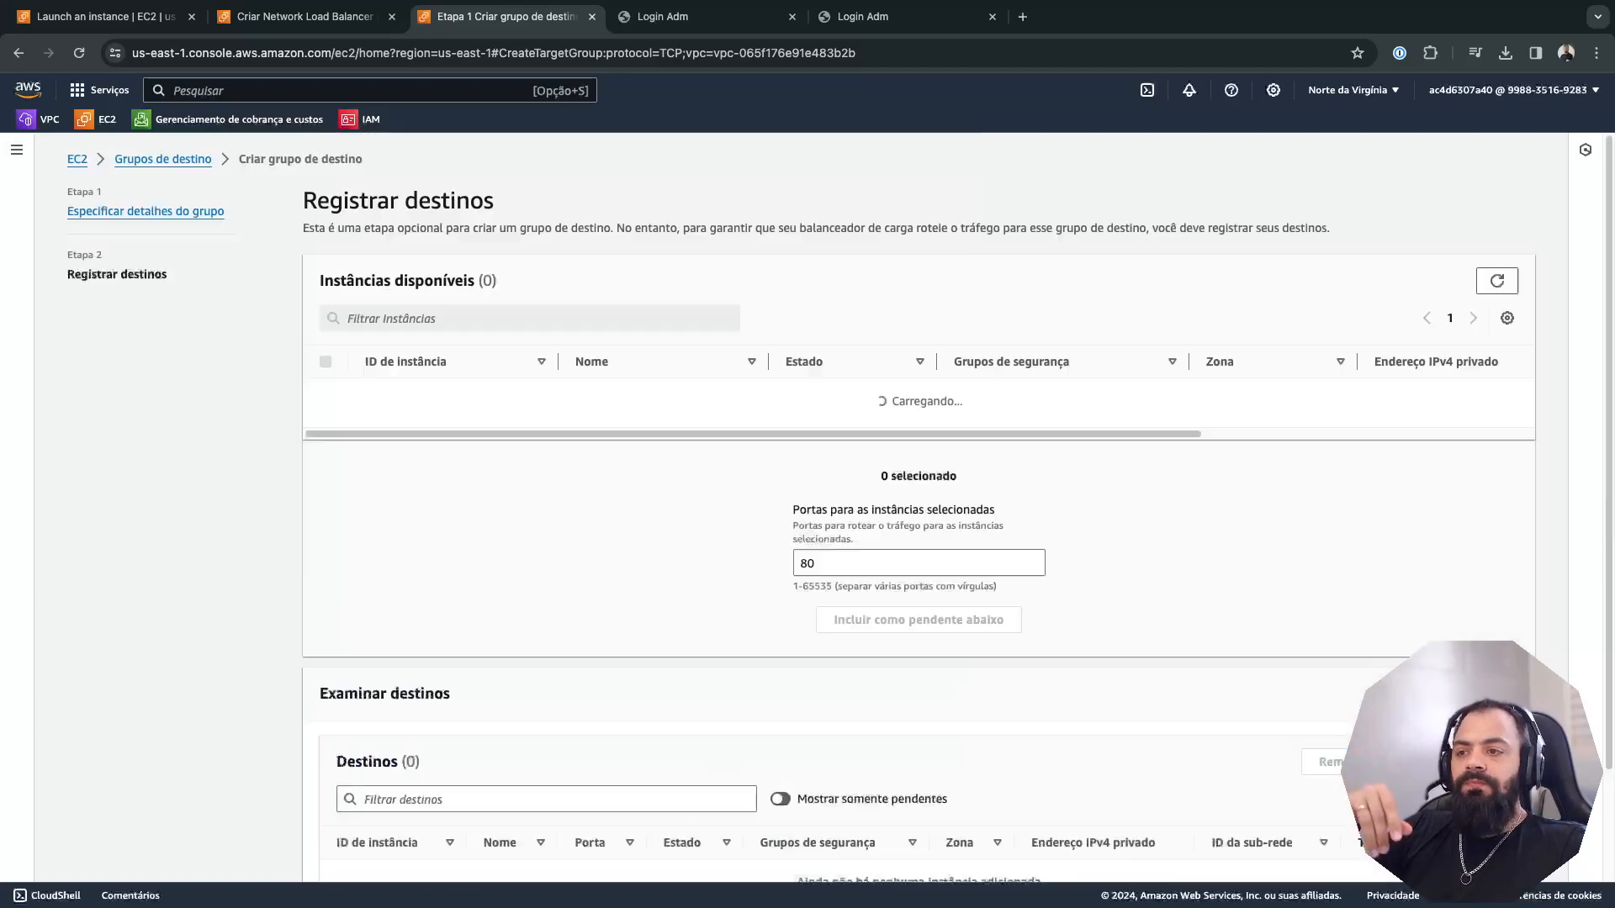
- Include the instance named EC2 as a pending target on port 80
{"action": "left_click", "coordinate": [326, 282]}
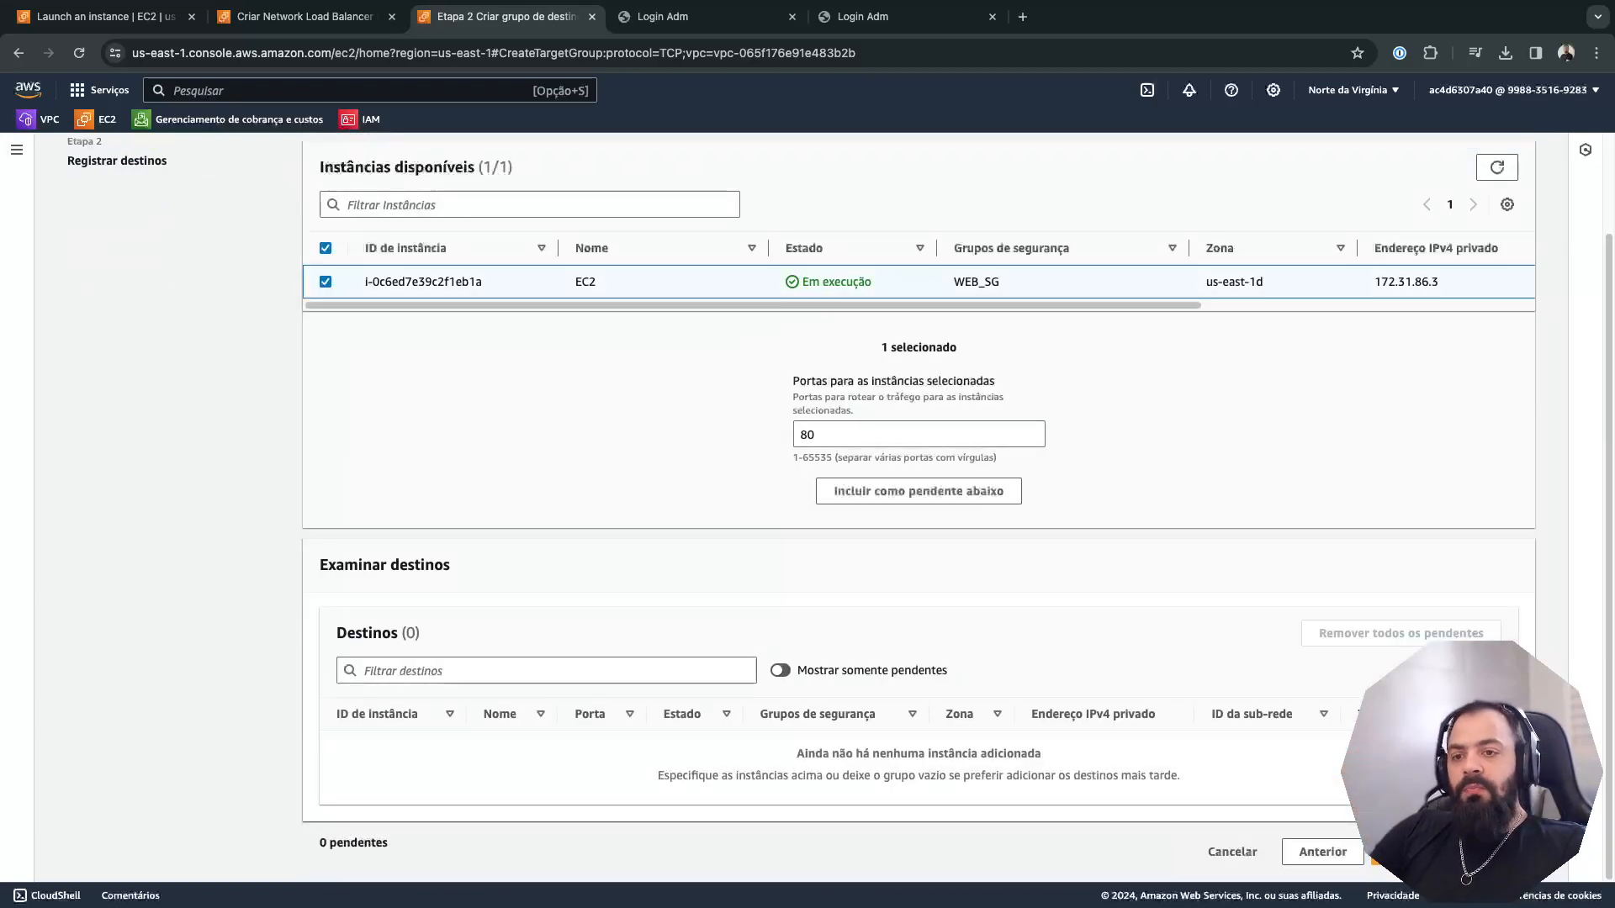
{"action": "left_click", "coordinate": [919, 491]}
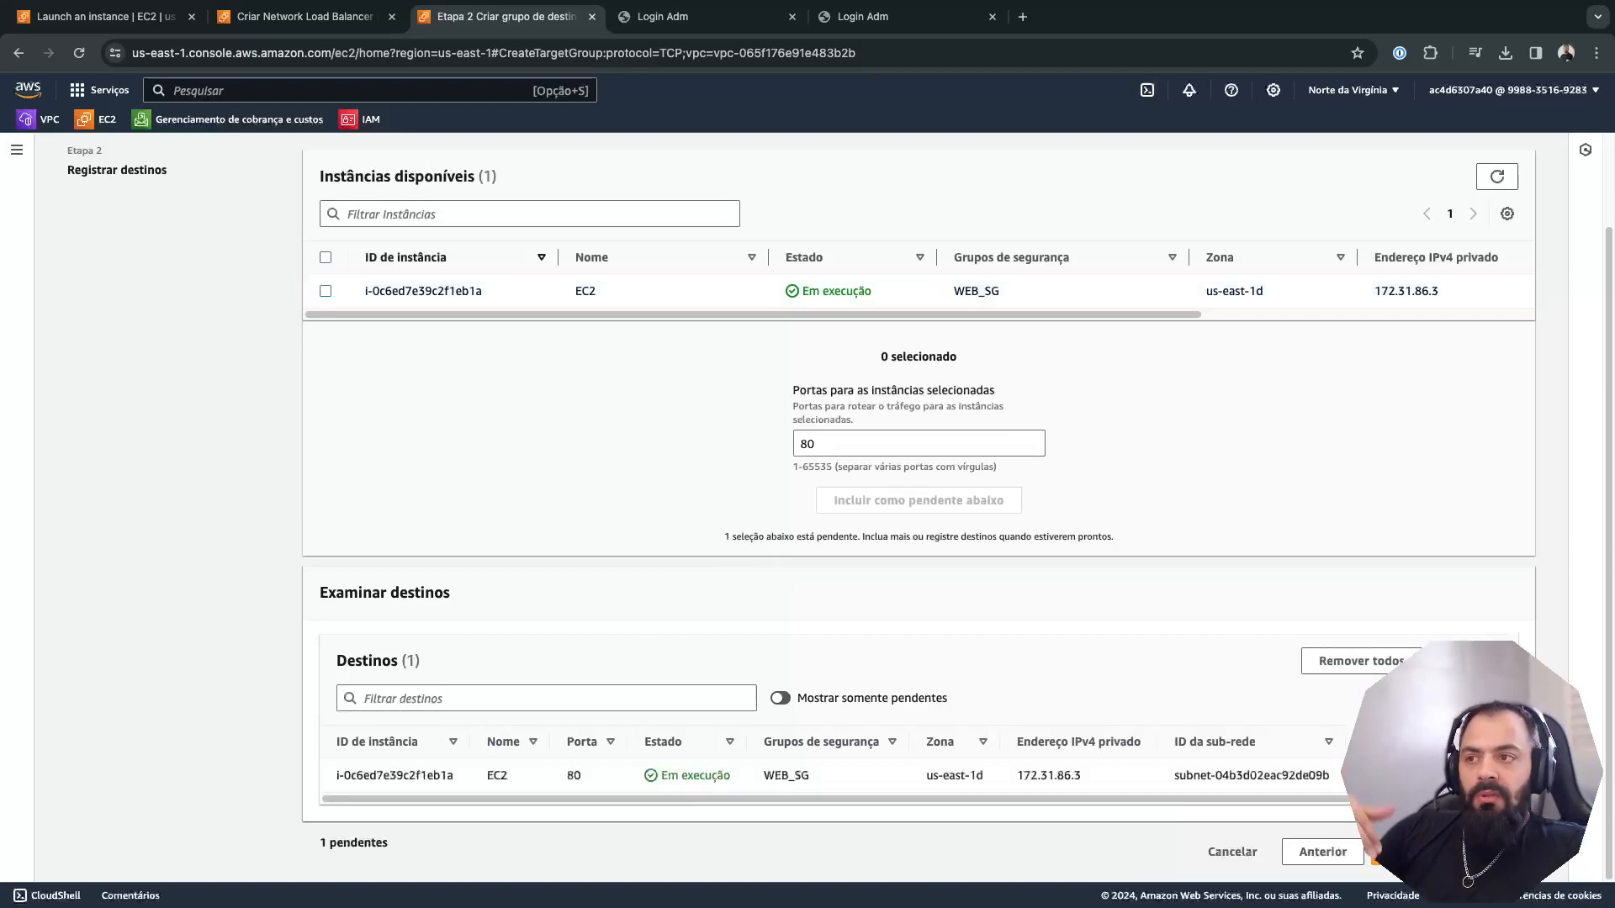
- Return to the load balancer creation tab and review the available target groups for the TCP:80 listener and the configuration summary
{"action": "left_click", "coordinate": [309, 17]}
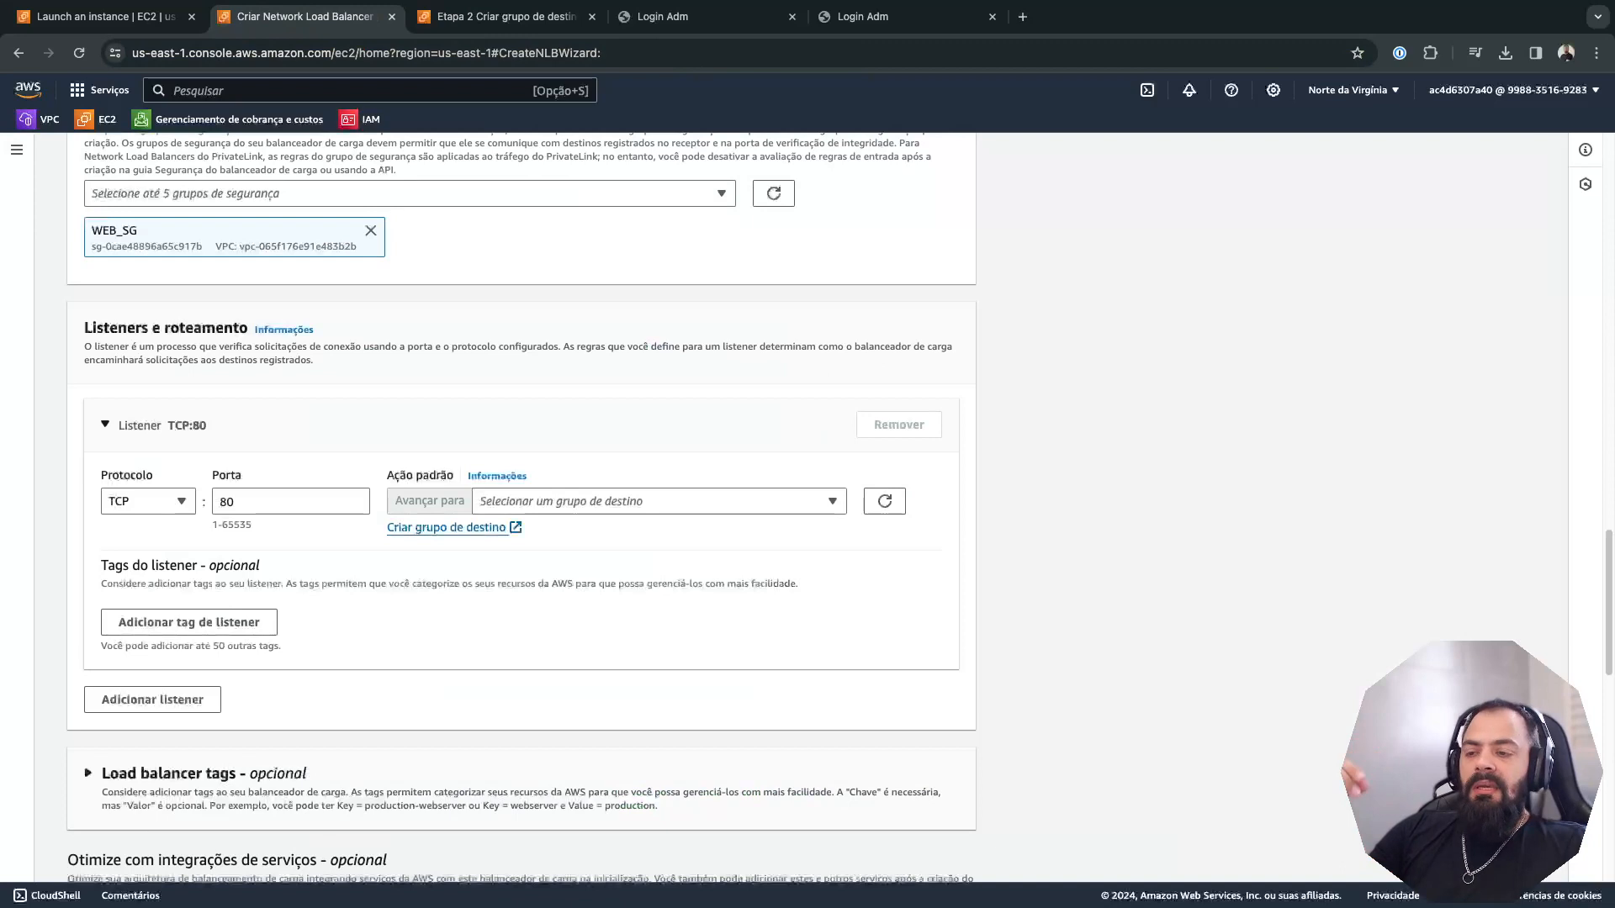
{"action": "left_click", "coordinate": [659, 501]}
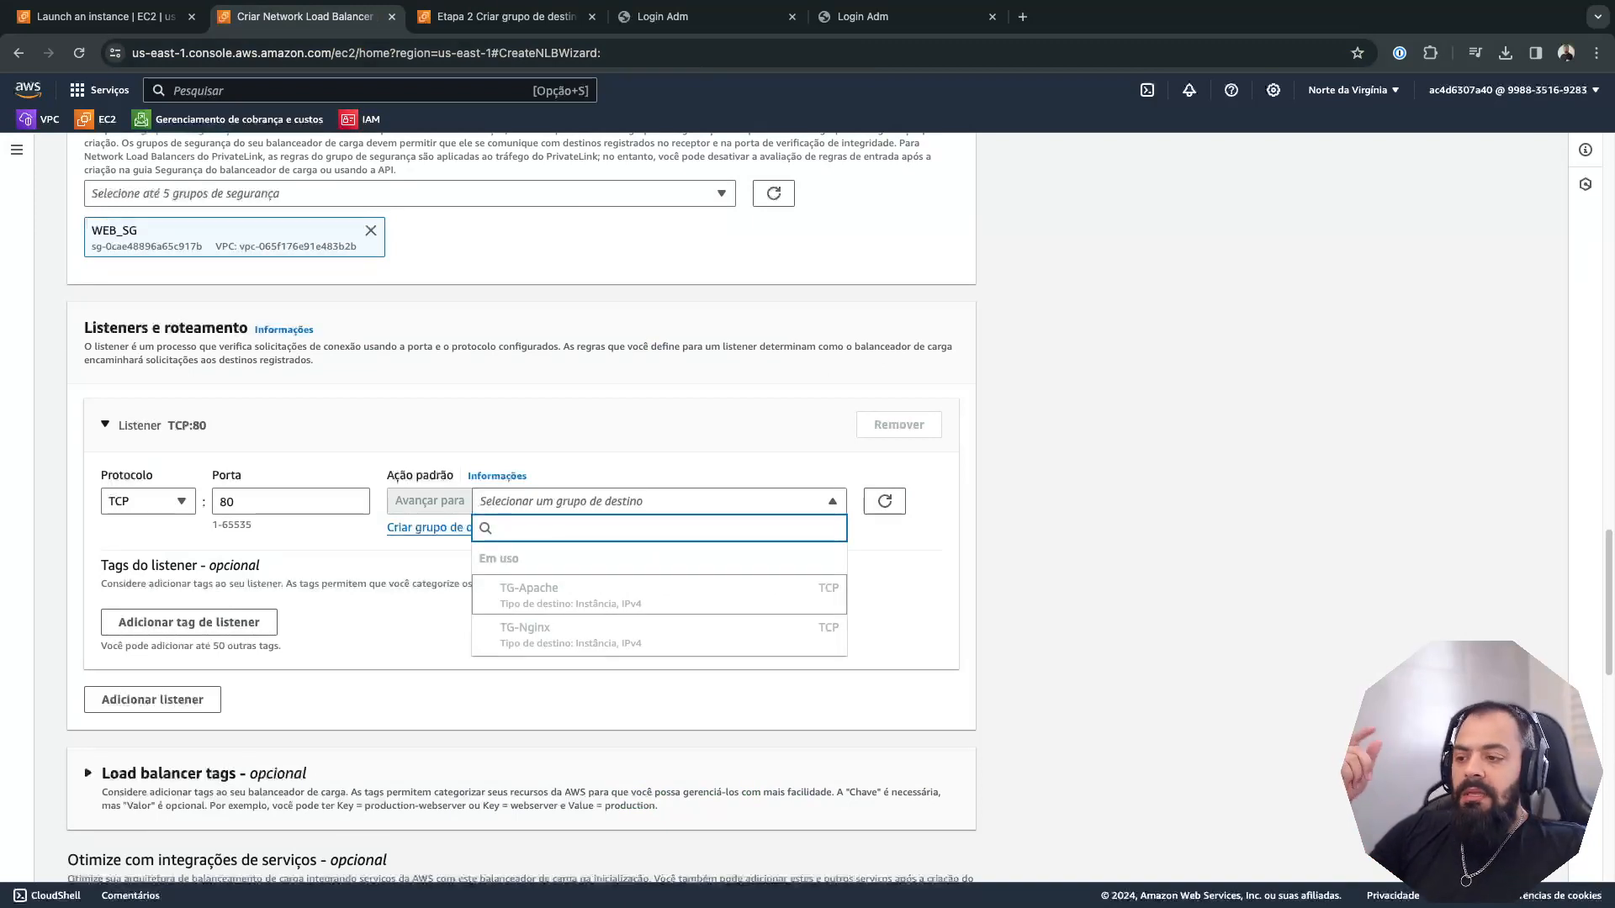
{"action": "scroll", "coordinate": [522, 505], "scroll_direction": "down", "scroll_amount": 15}
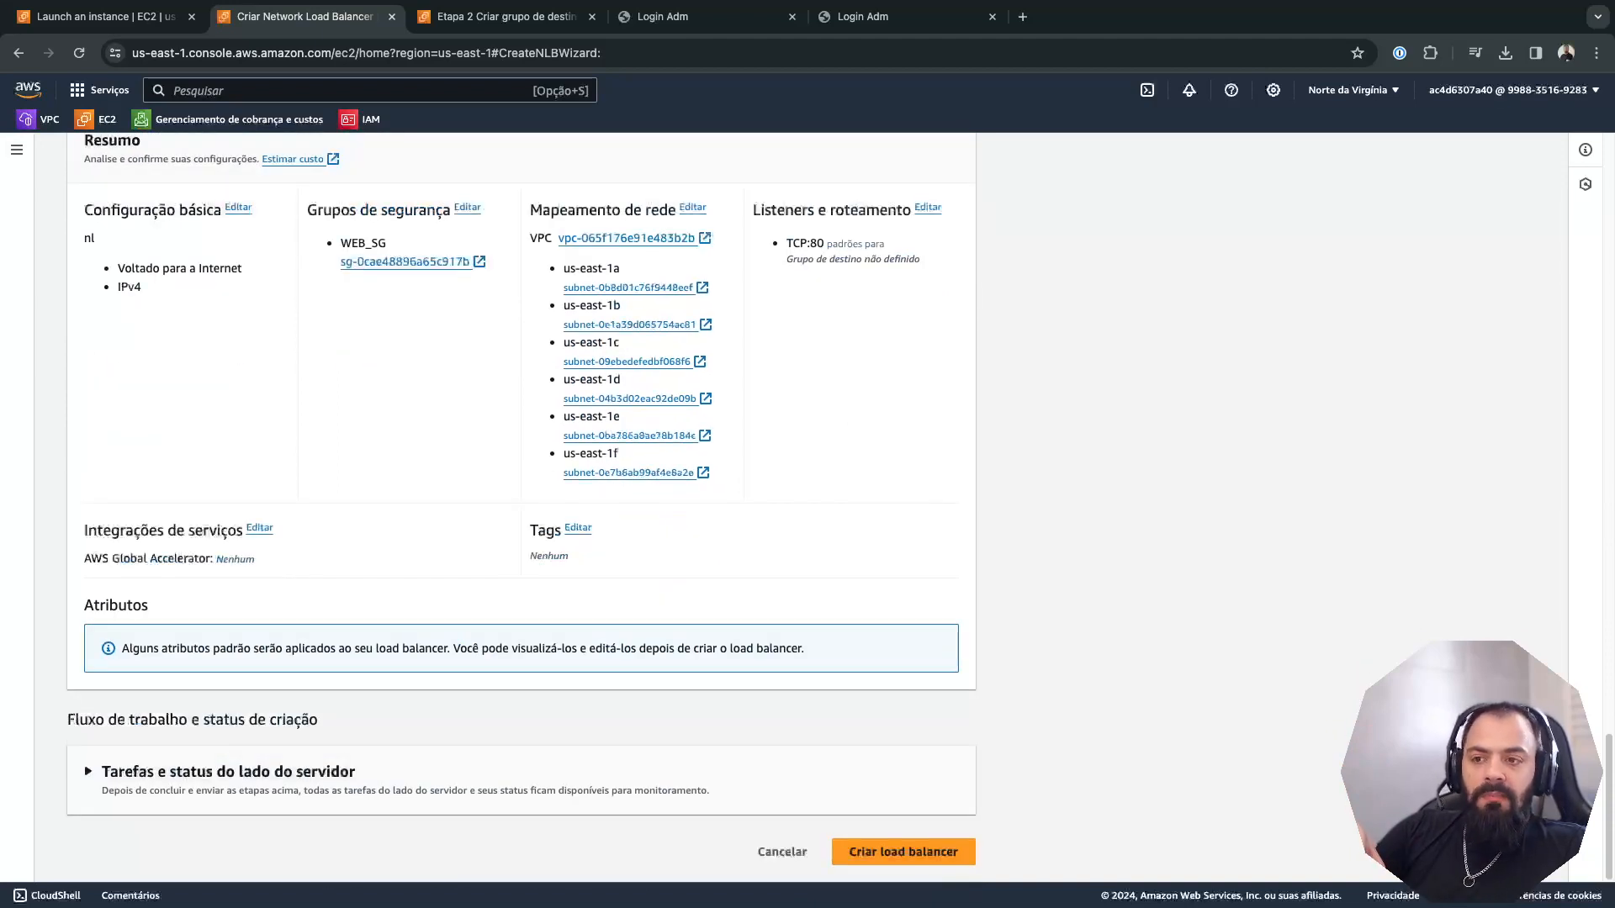
{"action": "scroll", "coordinate": [521, 505], "scroll_direction": "up", "scroll_amount": 20}
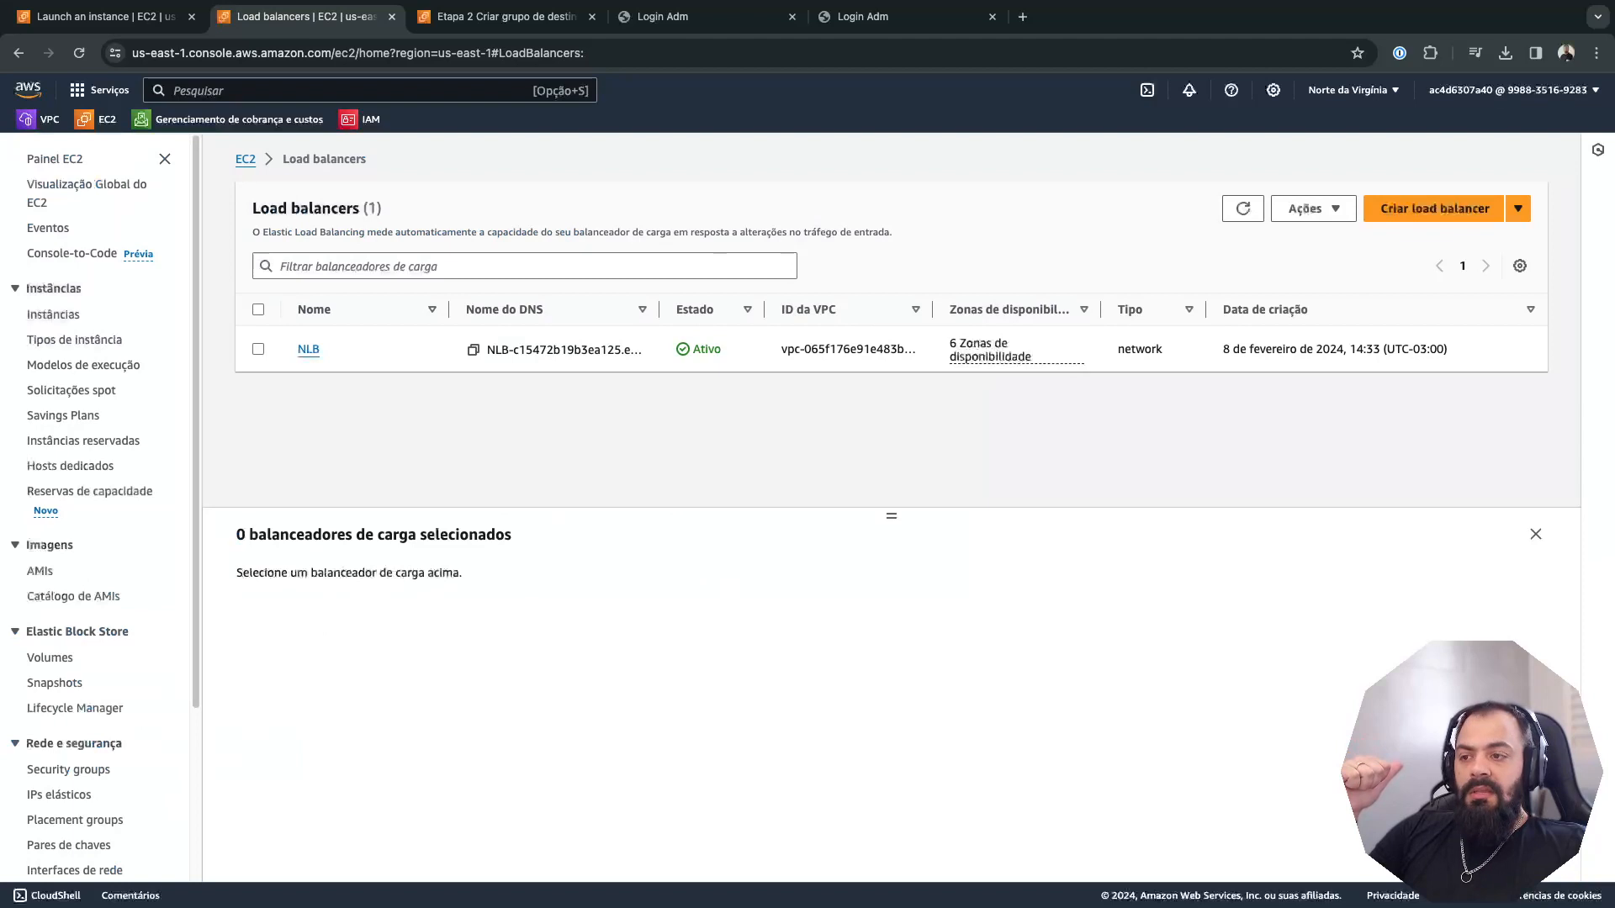
- Open the details of the existing NLB load balancer and examine its listeners and their target groups
{"action": "left_click", "coordinate": [308, 349]}
{"action": "scroll", "coordinate": [883, 505], "scroll_direction": "down", "scroll_amount": 3}
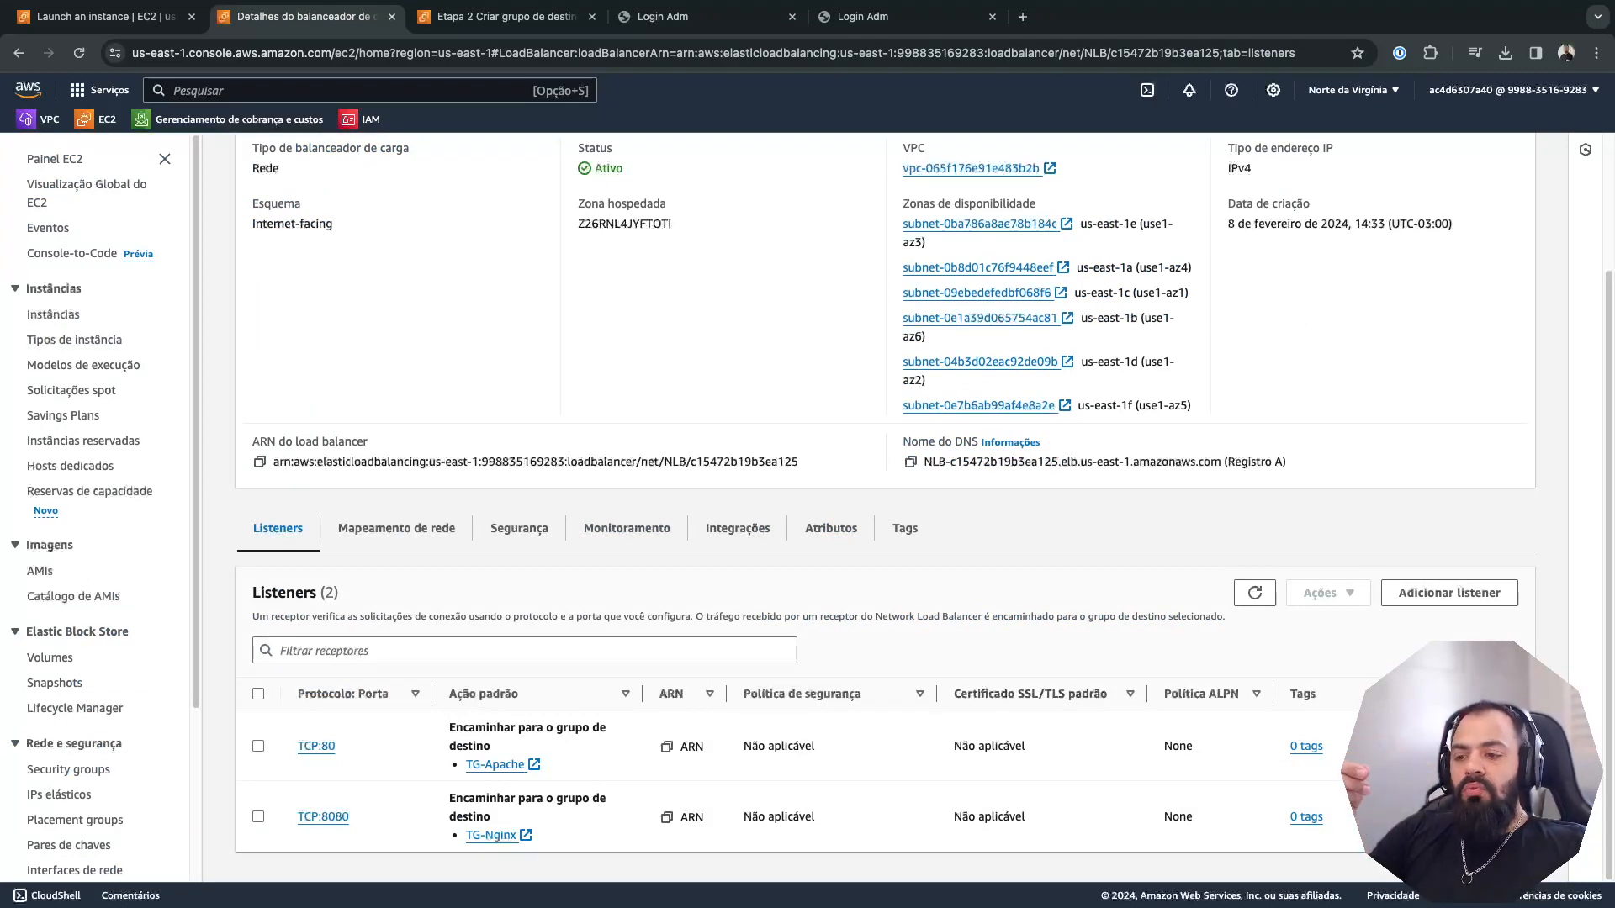
- Start adding a TCP listener to NLB, look at the selectable target groups and set the port to 8080
{"action": "left_click", "coordinate": [1449, 592]}
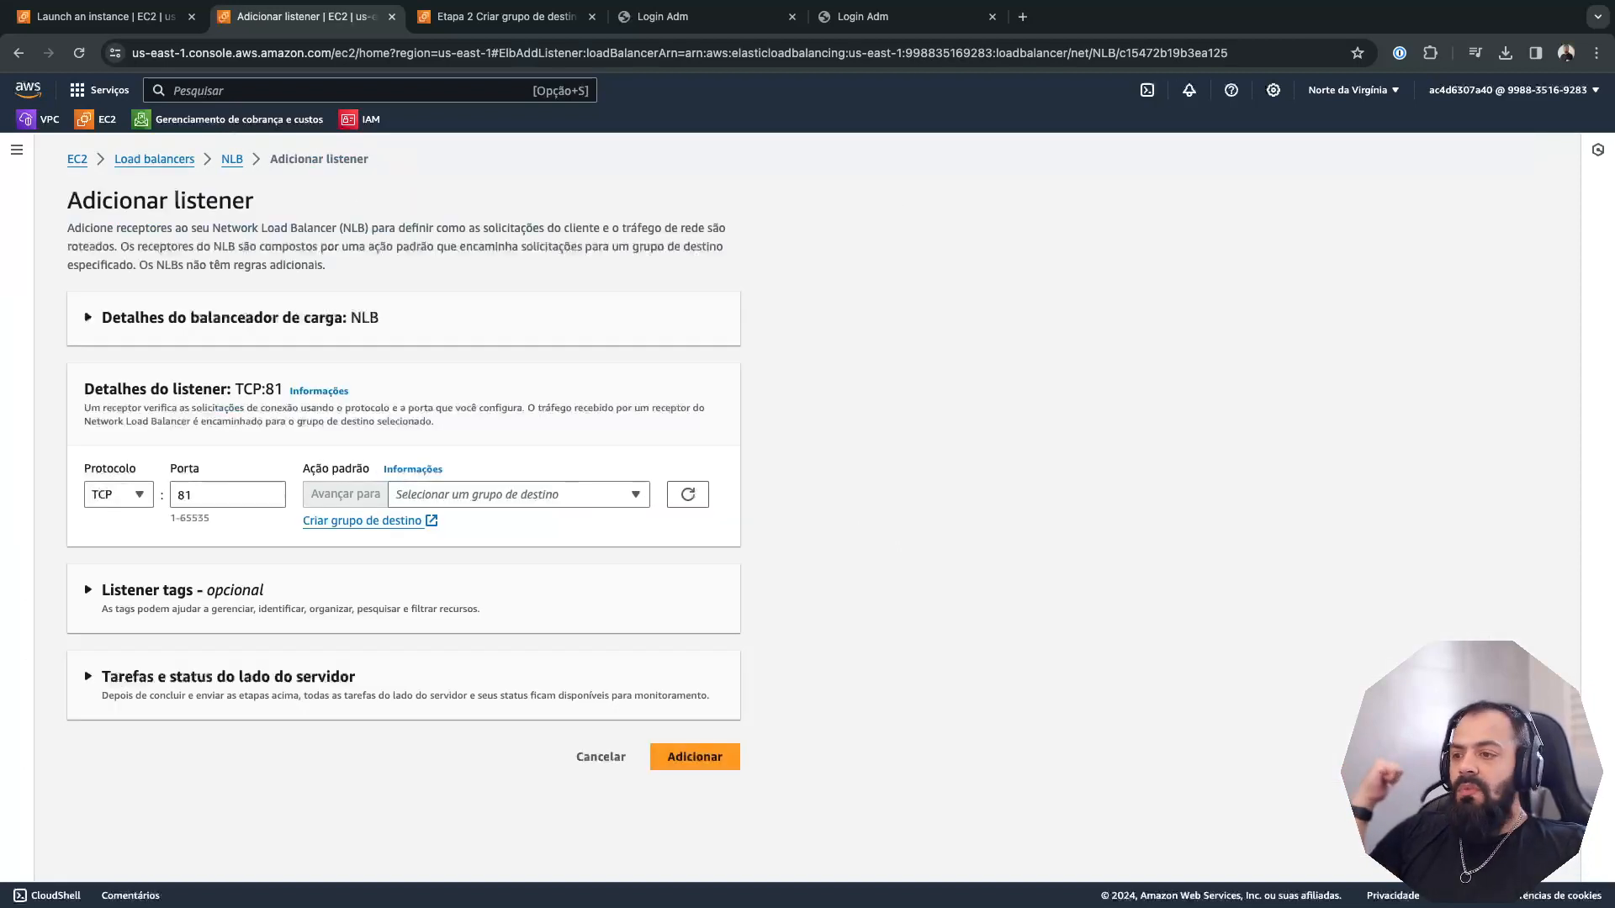
{"action": "left_click", "coordinate": [518, 495]}
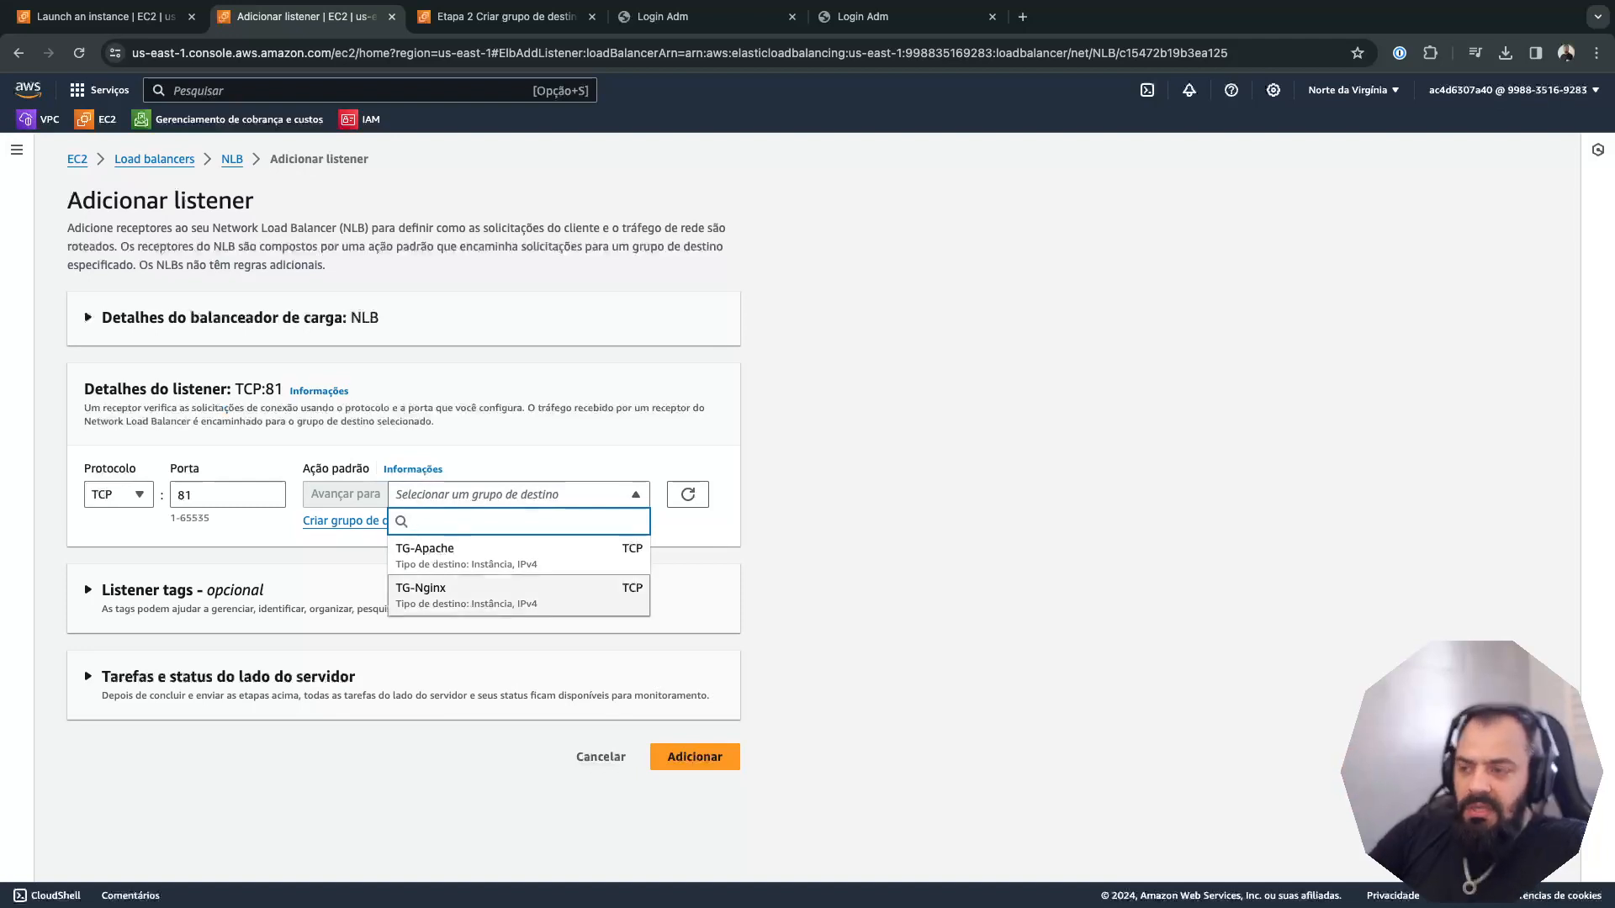
{"action": "double_click", "coordinate": [186, 494]}
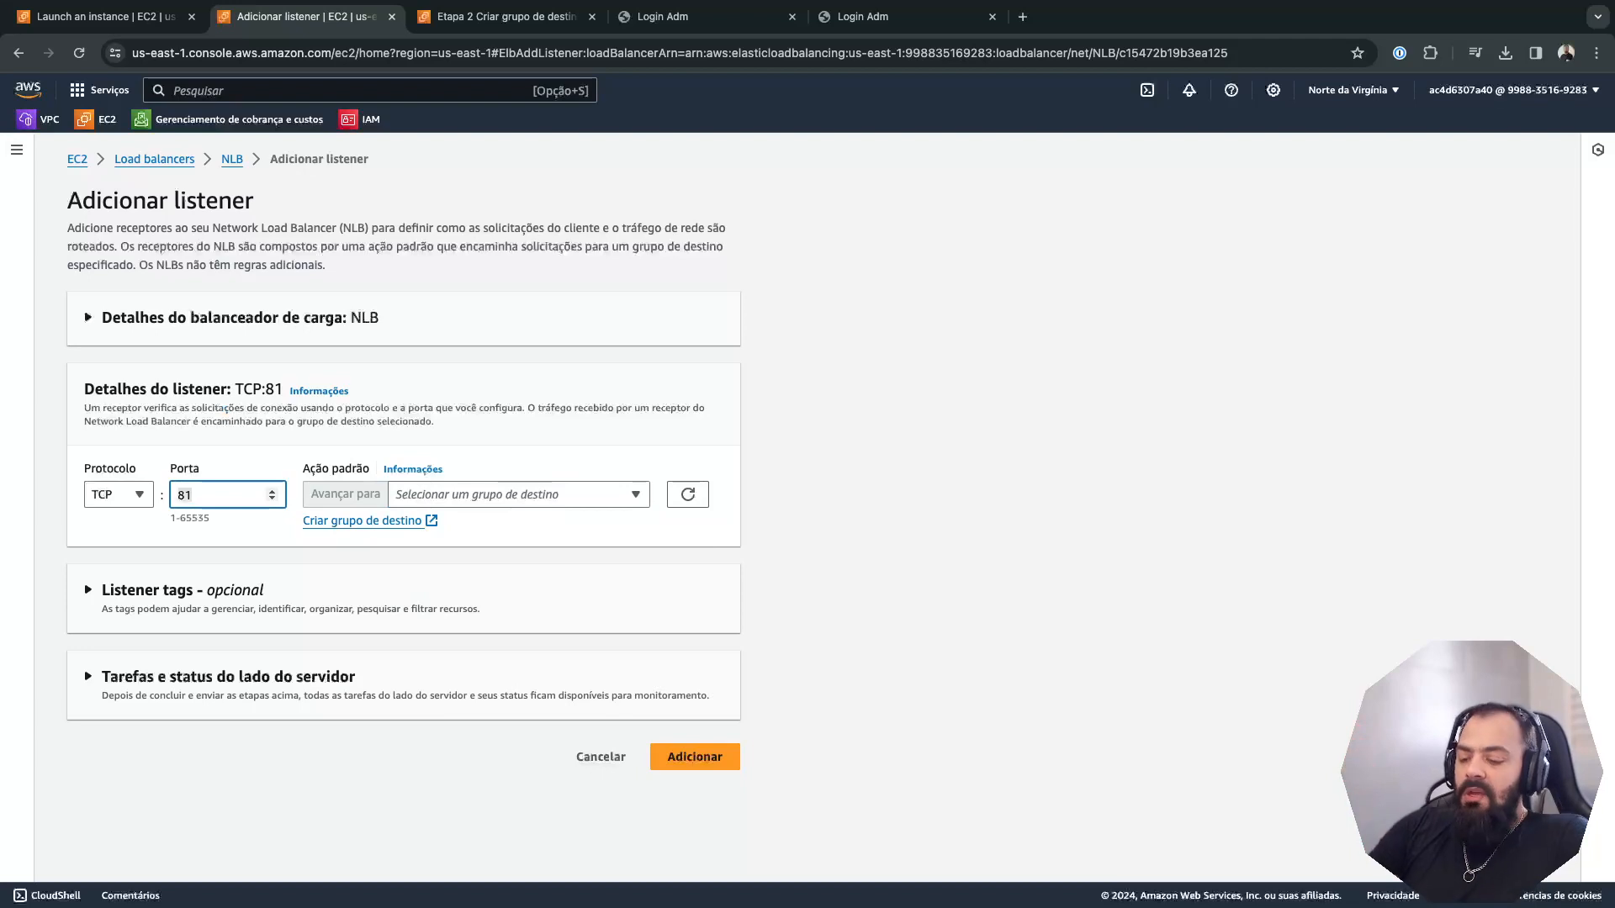
{"action": "type", "text": "8080"}
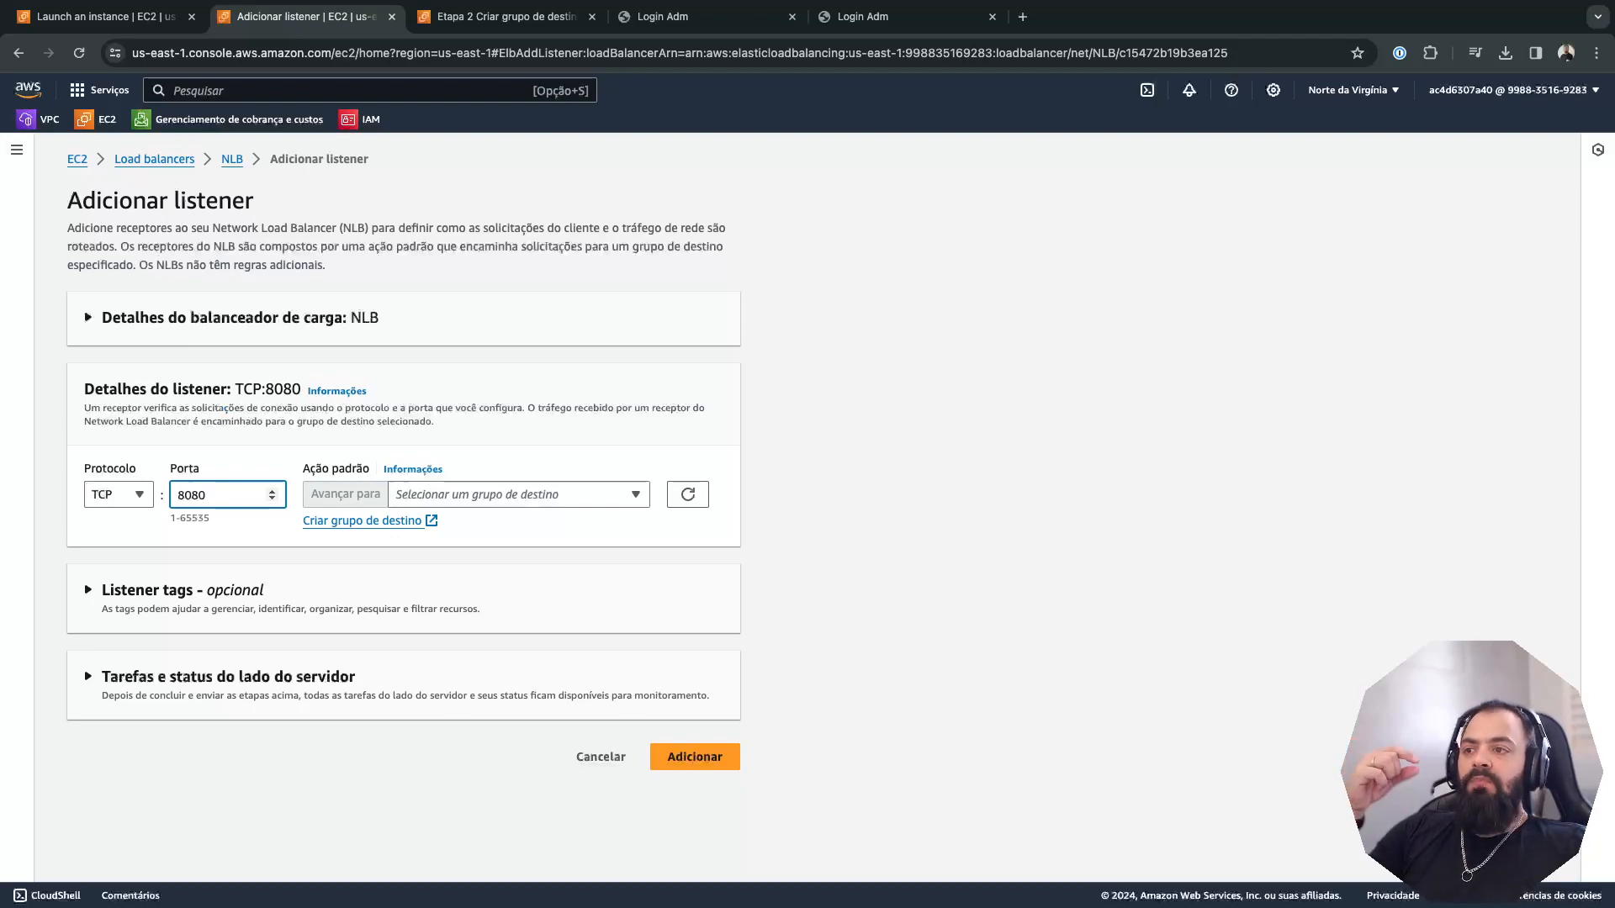
- Leave the new listener form for the NLB details and review the target groups its existing listeners forward to
{"action": "left_click", "coordinate": [232, 159]}
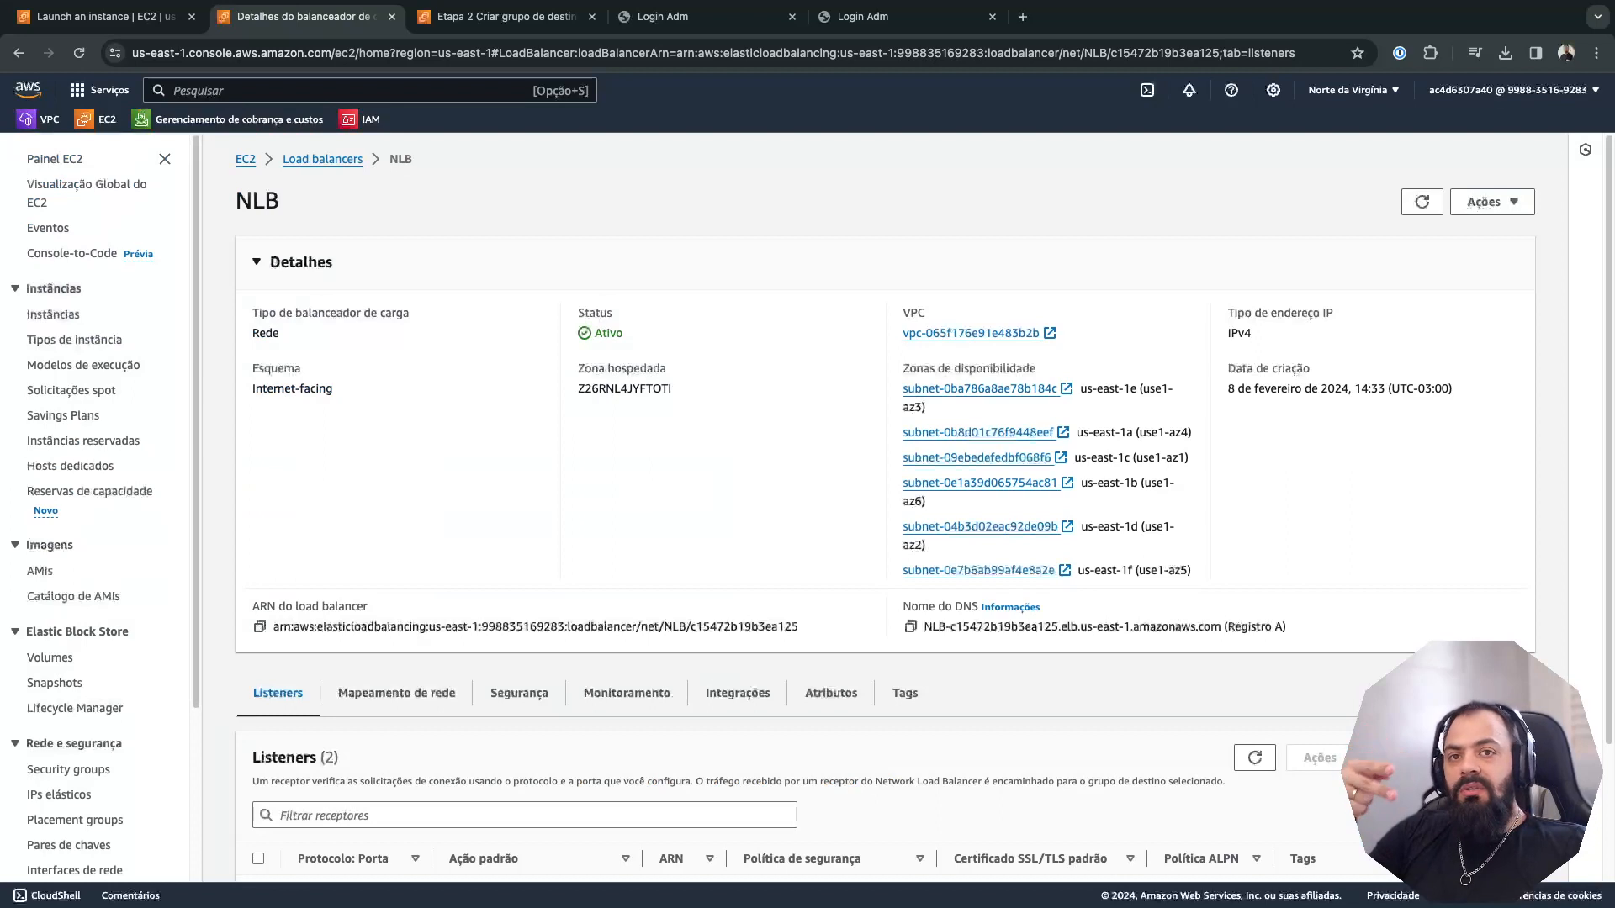
{"action": "scroll", "coordinate": [885, 508], "scroll_direction": "down", "scroll_amount": 2}
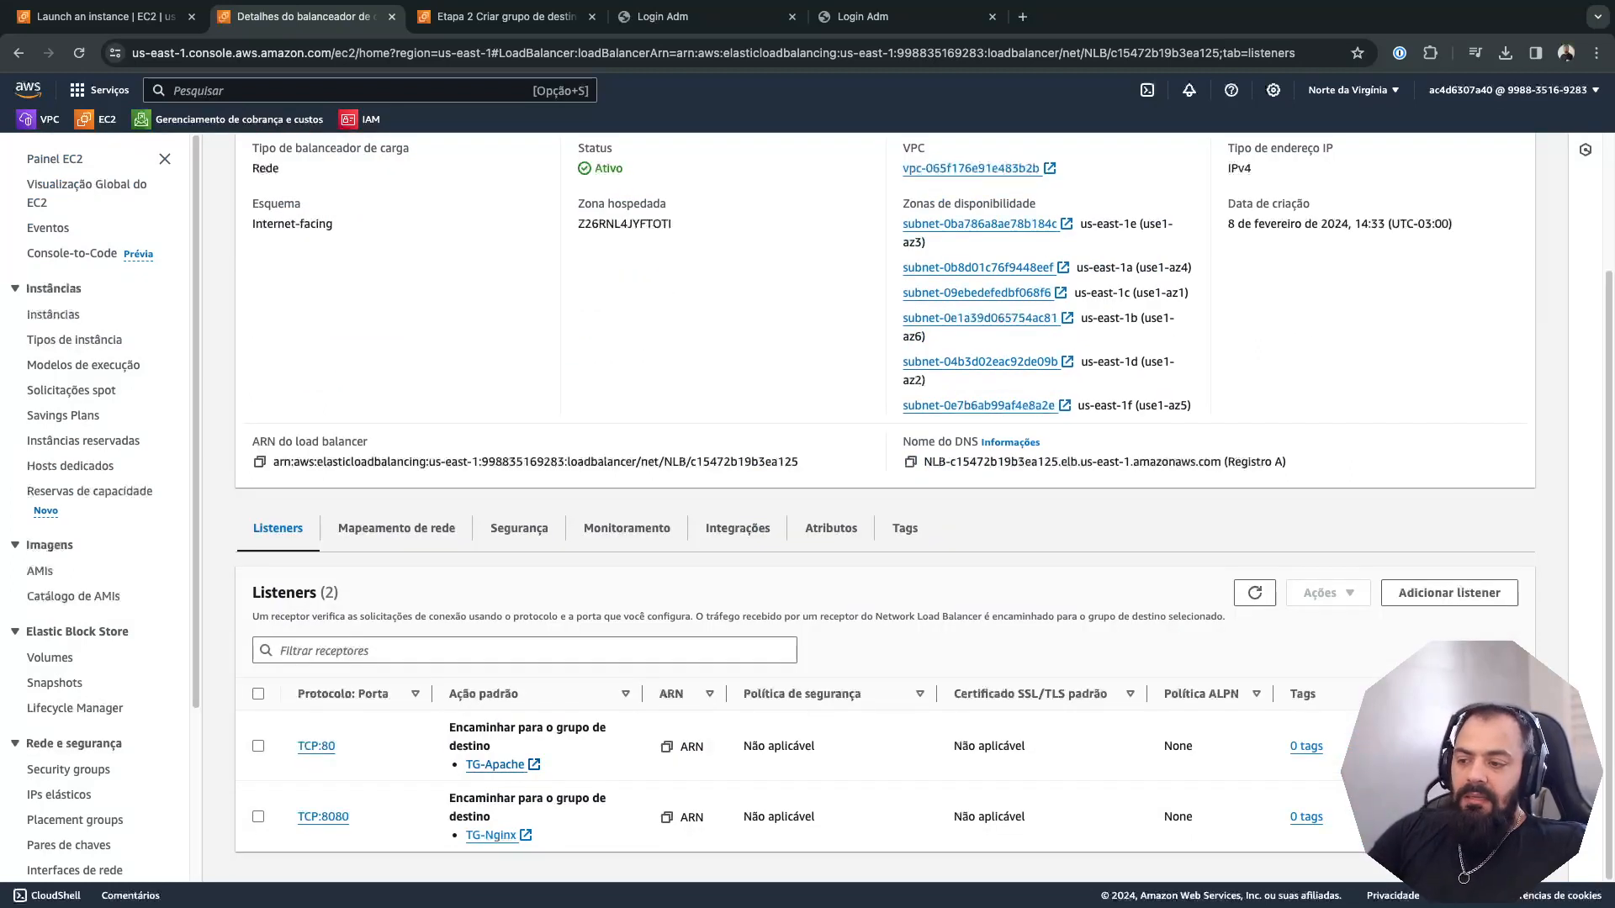
{"action": "scroll", "coordinate": [96, 504], "scroll_direction": "down", "scroll_amount": 3}
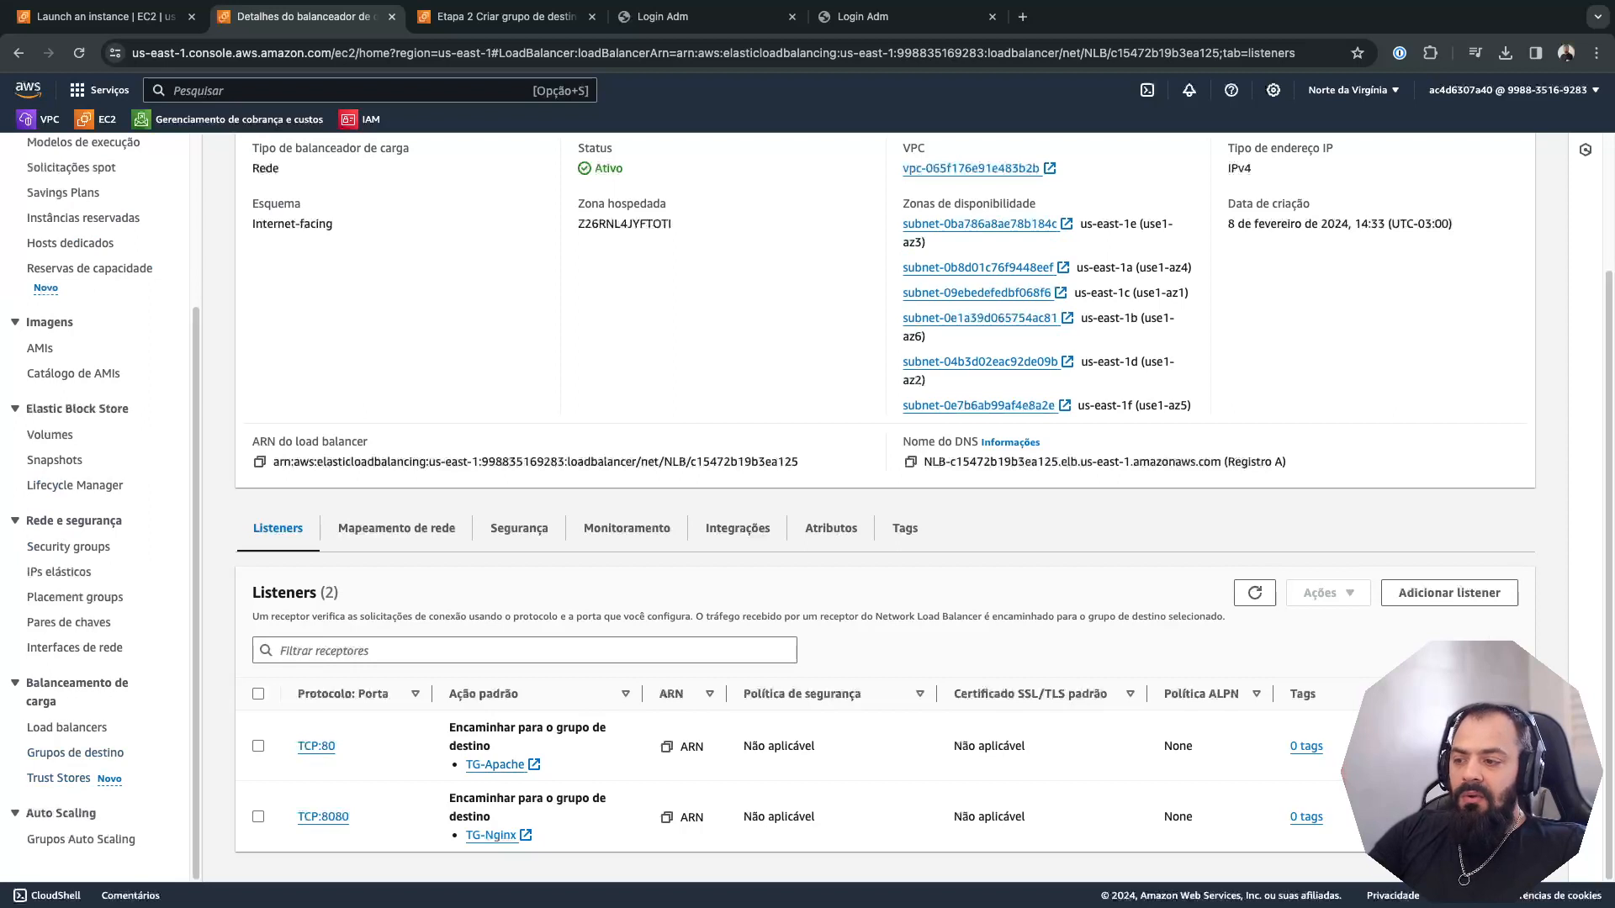
- Open the target groups list and compare the port and details of TG-Apache and TG-Nginx, then return to the load balancers
{"action": "left_click", "coordinate": [75, 753]}
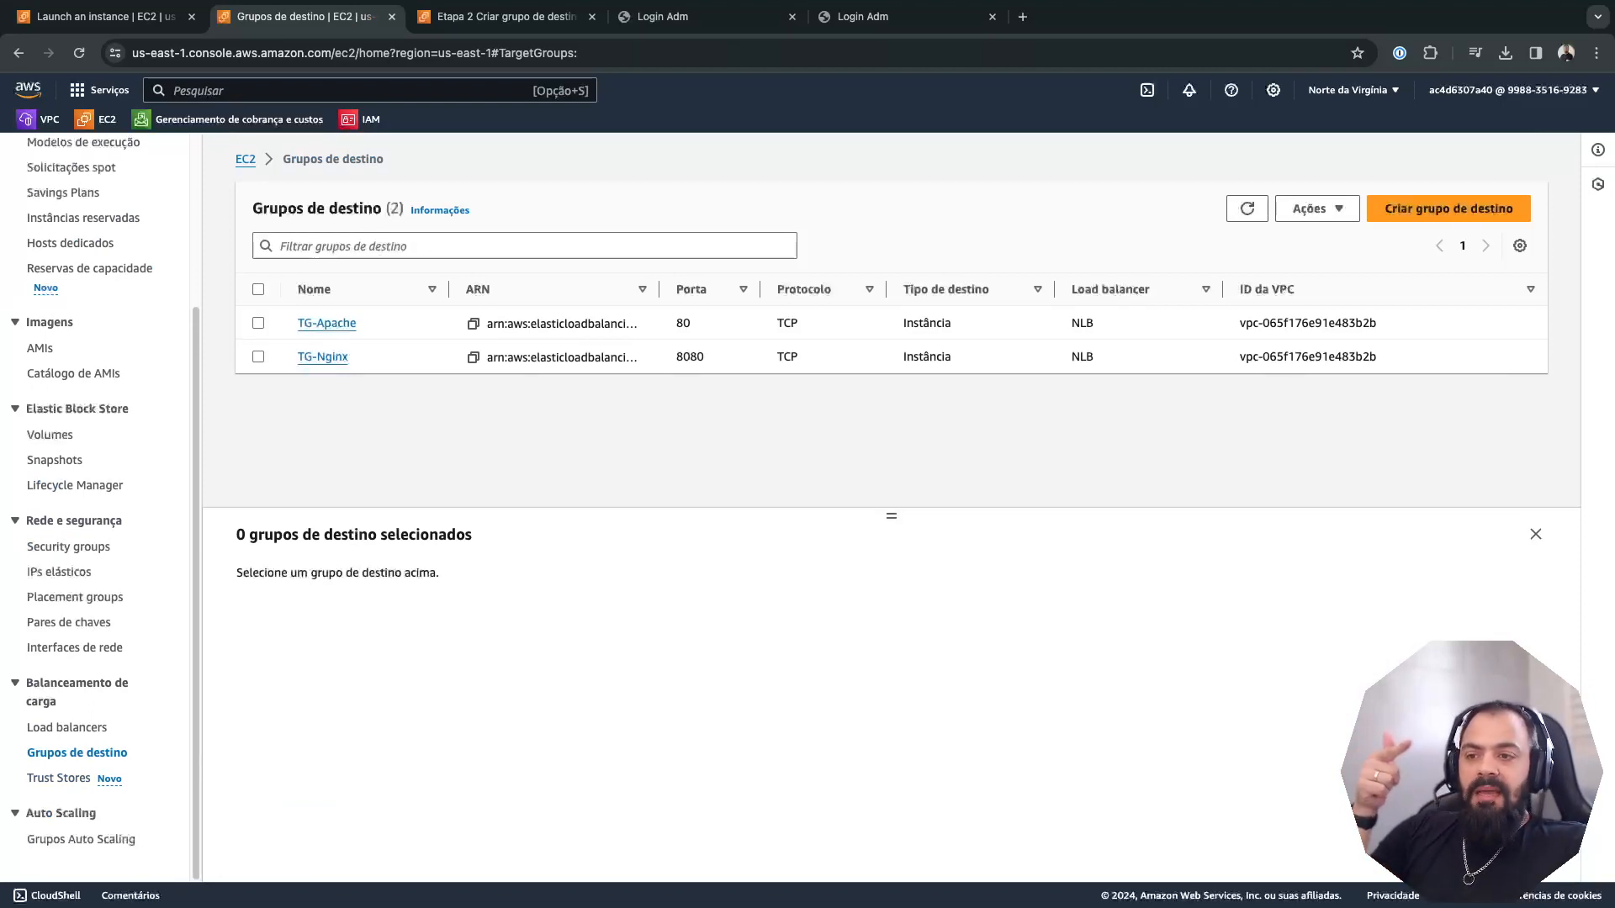
{"action": "left_click_drag", "start_coordinate": [706, 357], "coordinate": [674, 357]}
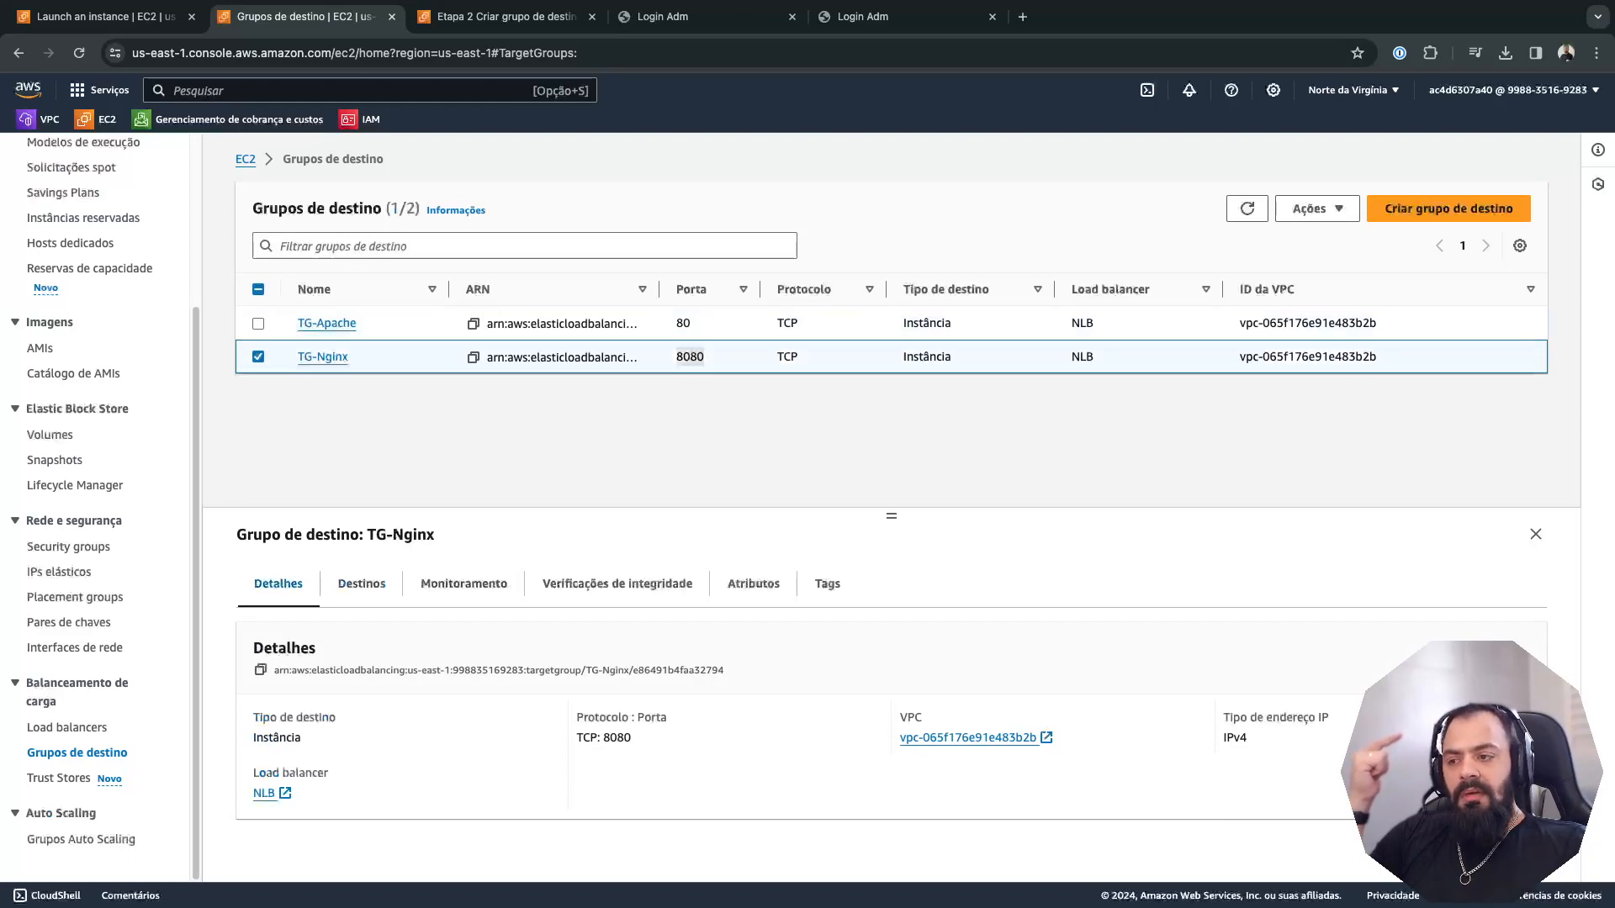
{"action": "left_click", "coordinate": [674, 358]}
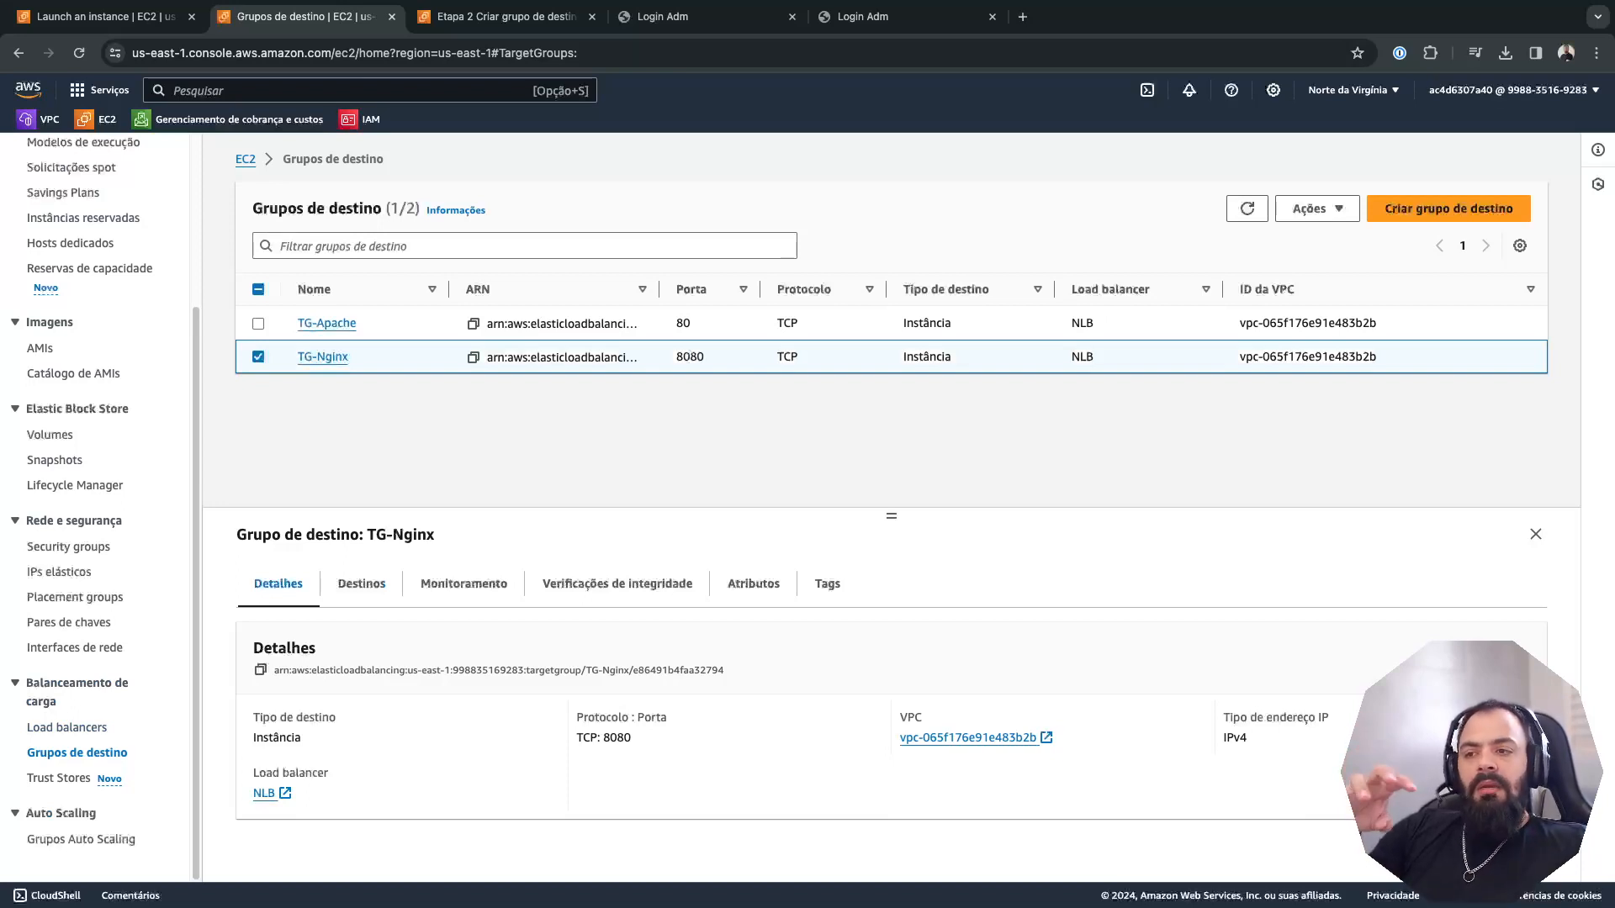
{"action": "left_click", "coordinate": [891, 323]}
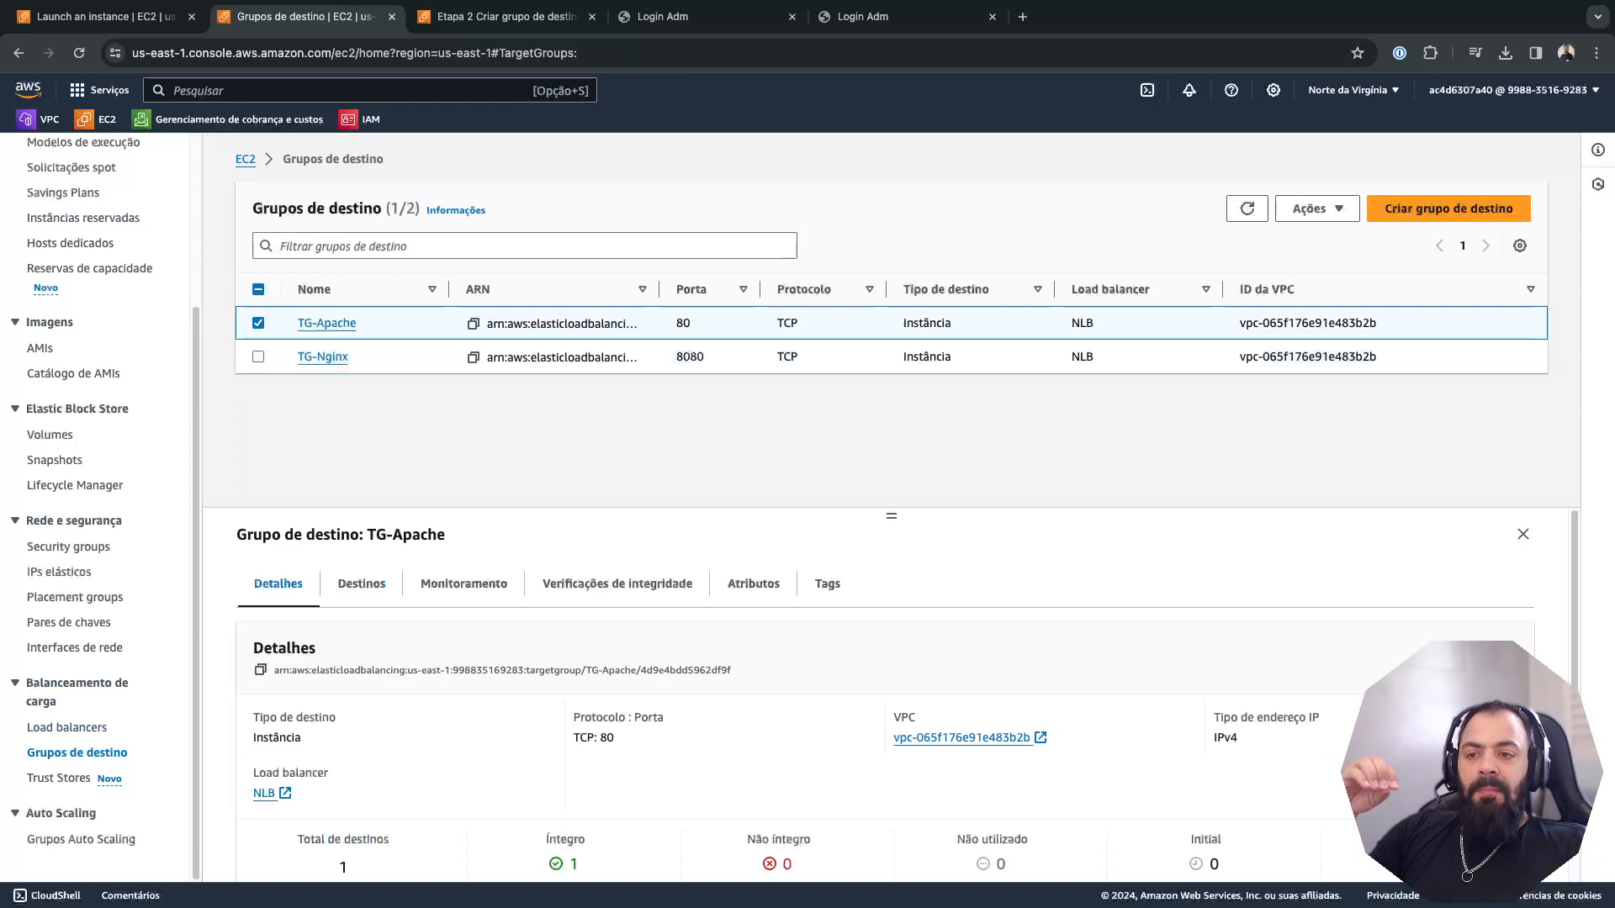
{"action": "left_click", "coordinate": [891, 356]}
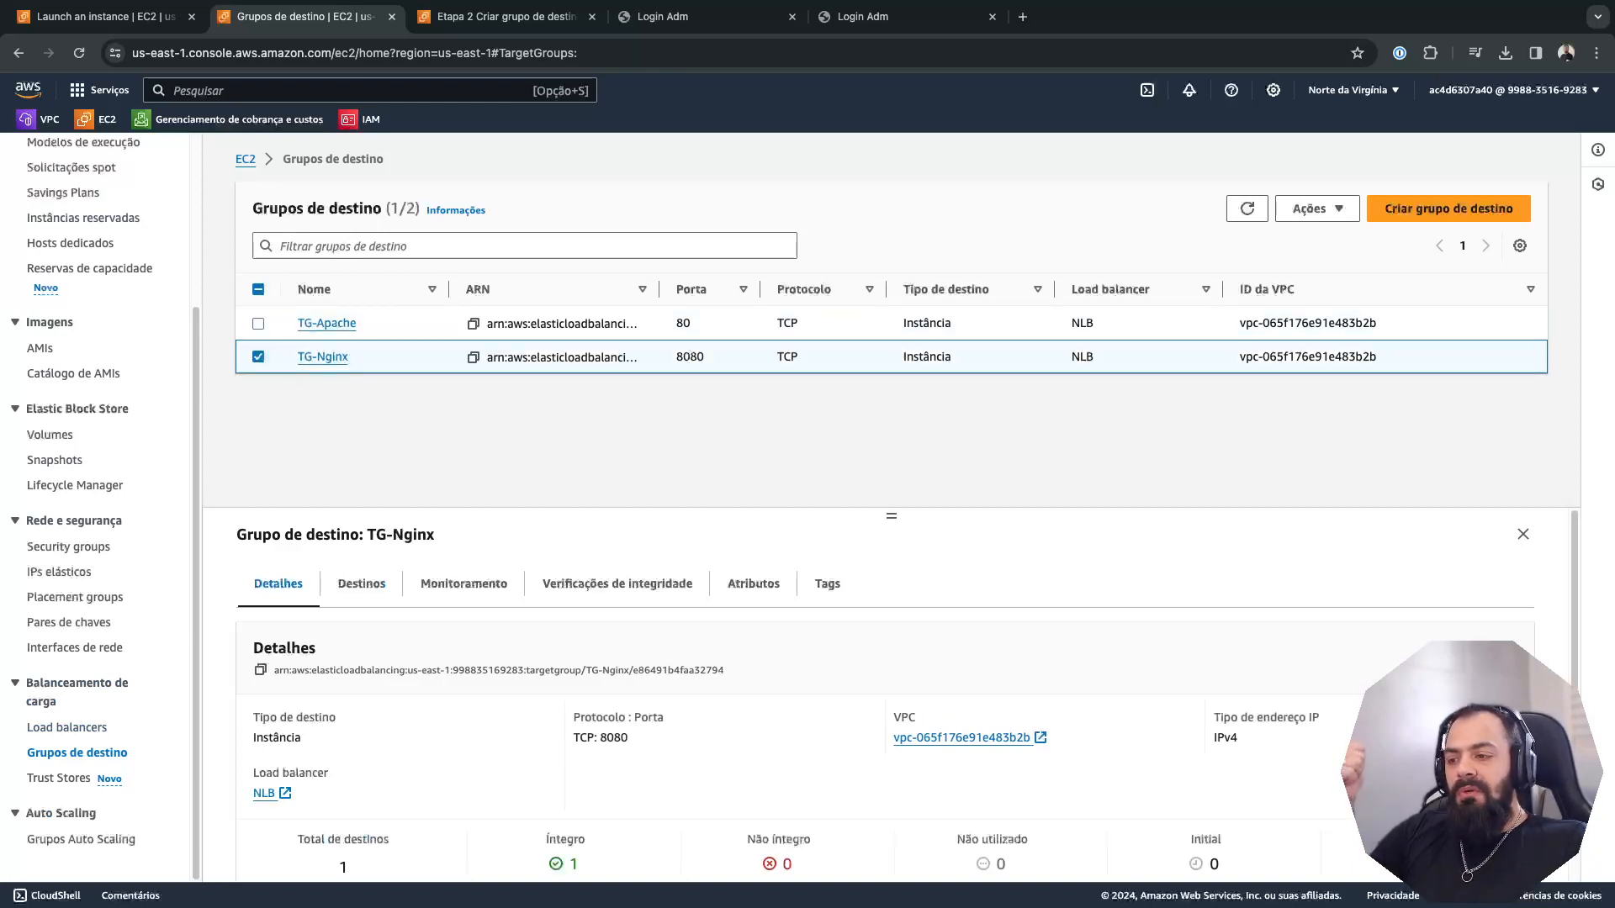
{"action": "left_click", "coordinate": [66, 728]}
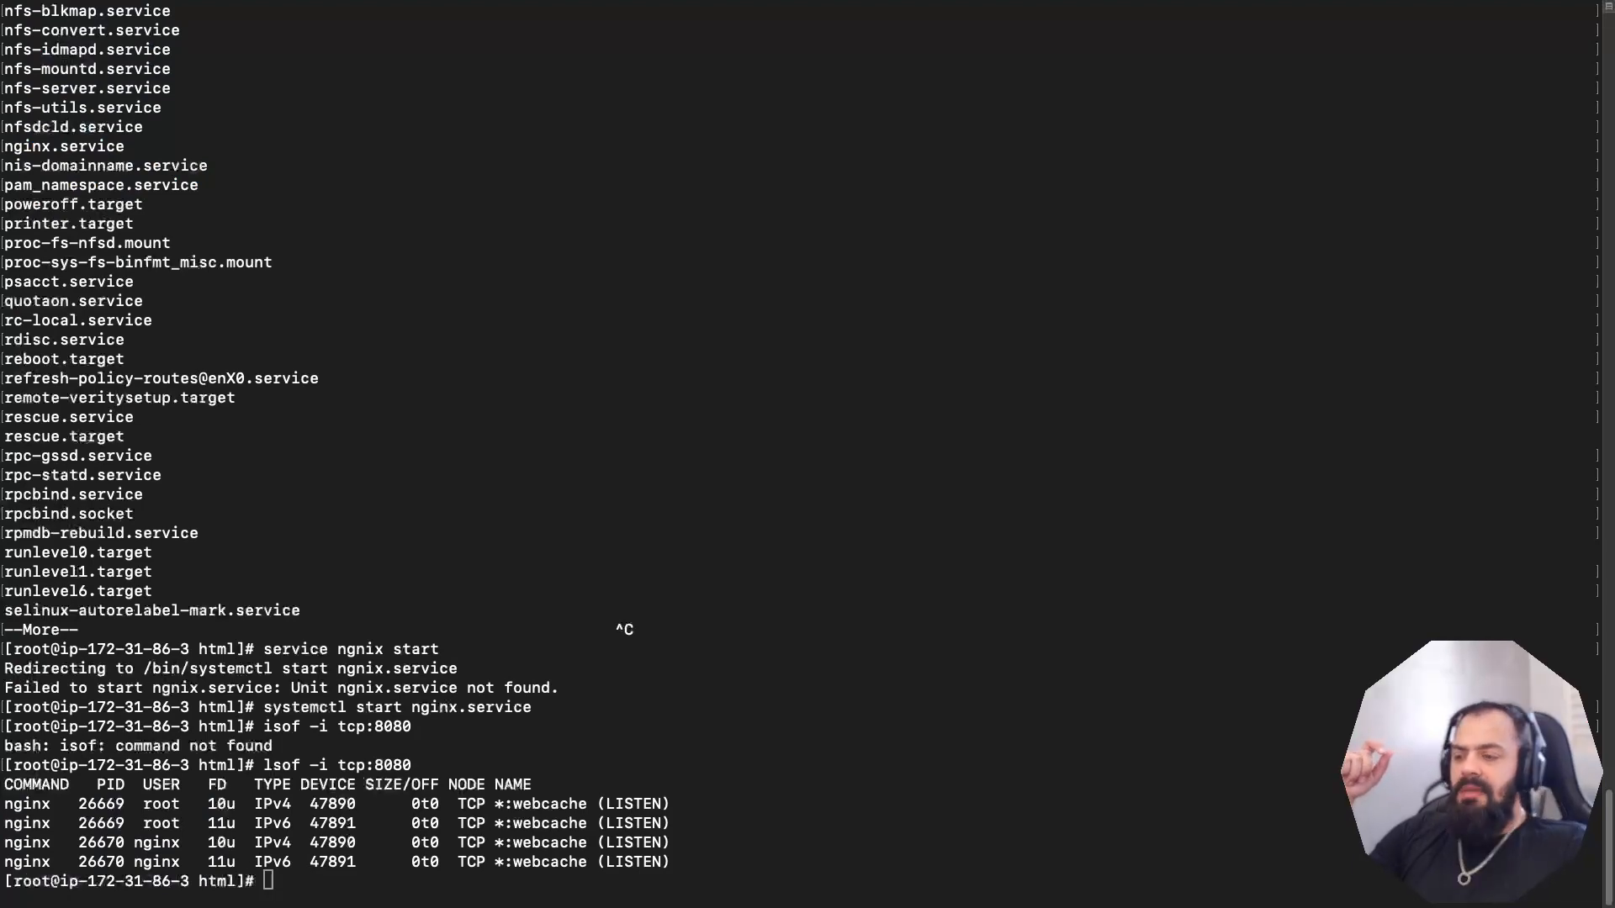
- Switch to the server's terminal session and try to open /etc/nginx/ by entering its path as a command
{"action": "scroll", "coordinate": [808, 454], "scroll_direction": "up", "scroll_amount": 20}
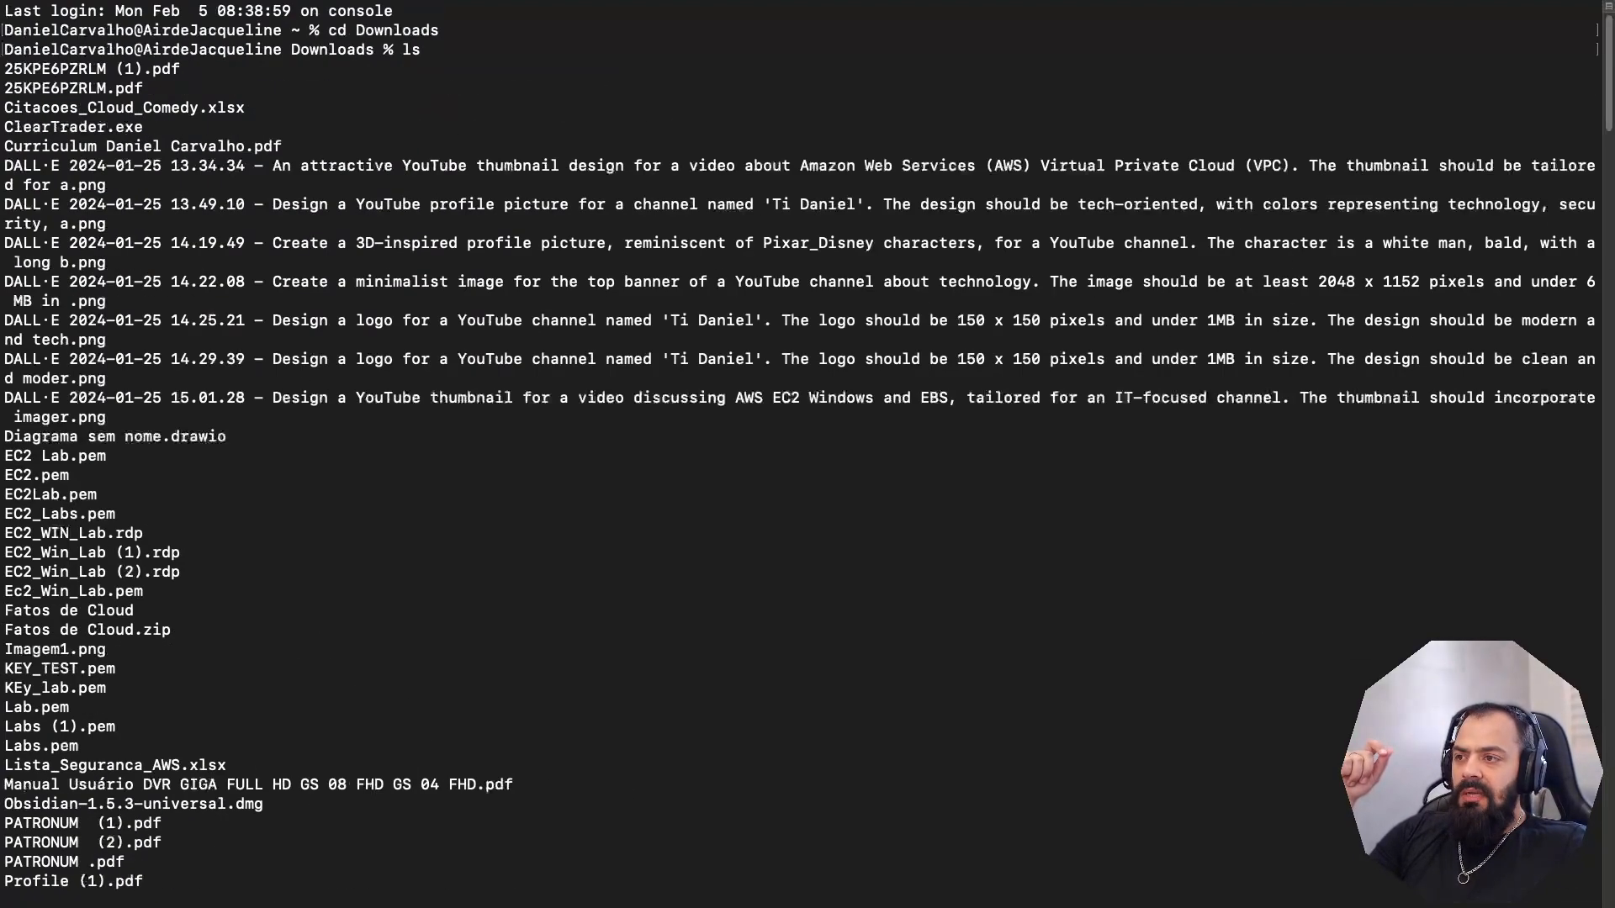
{"action": "scroll", "coordinate": [808, 454], "scroll_direction": "down", "scroll_amount": 20}
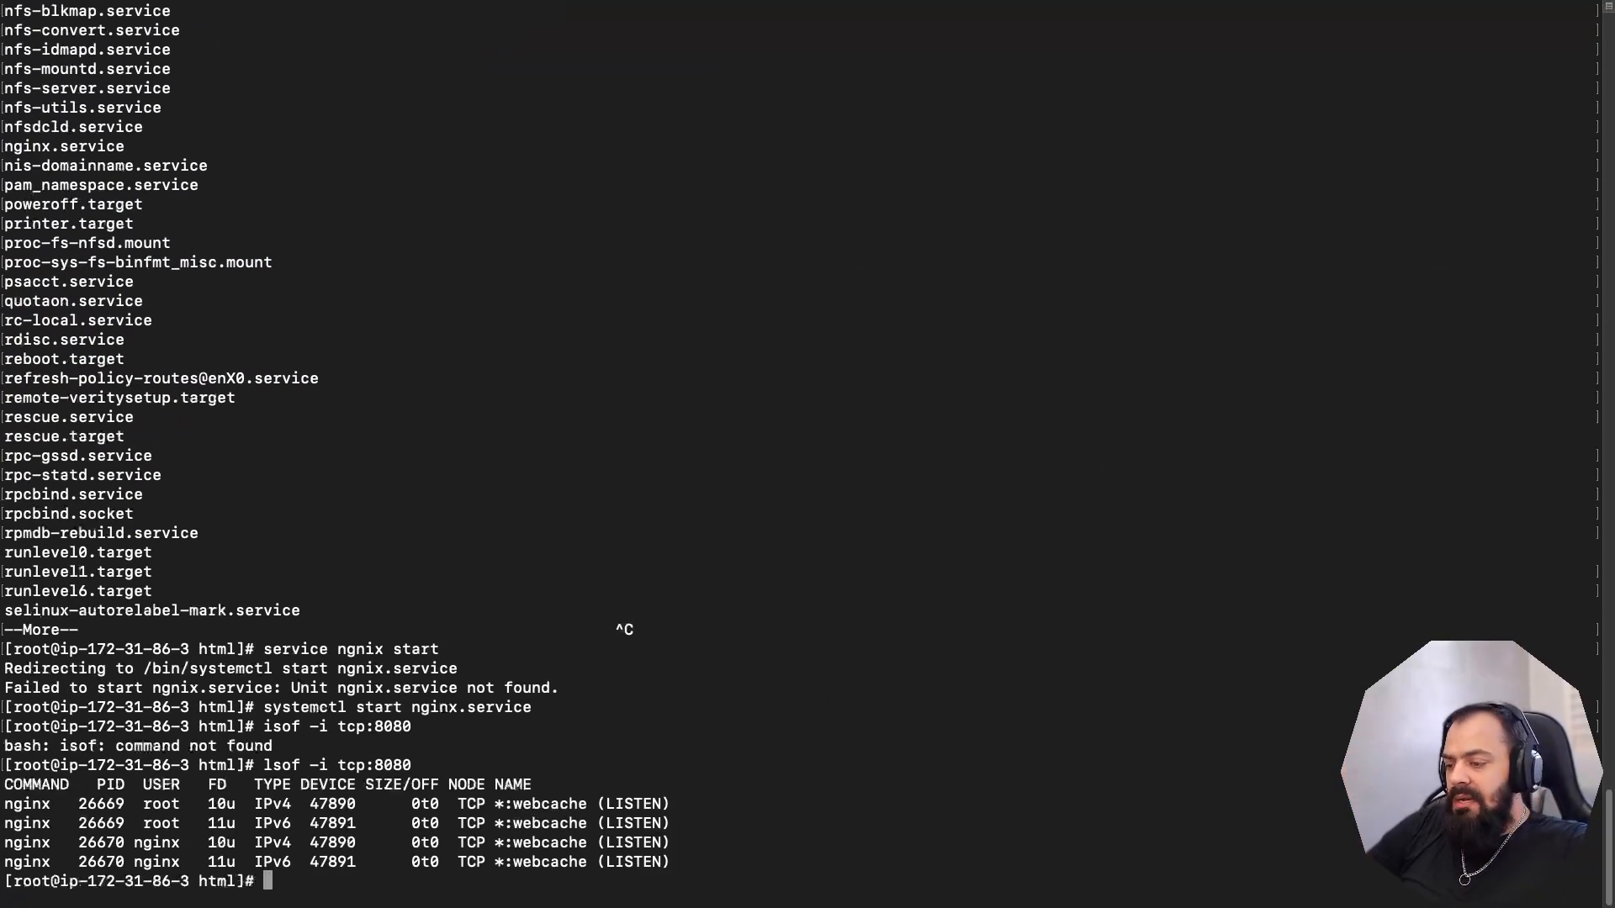
{"action": "type", "text": "/etc/"}
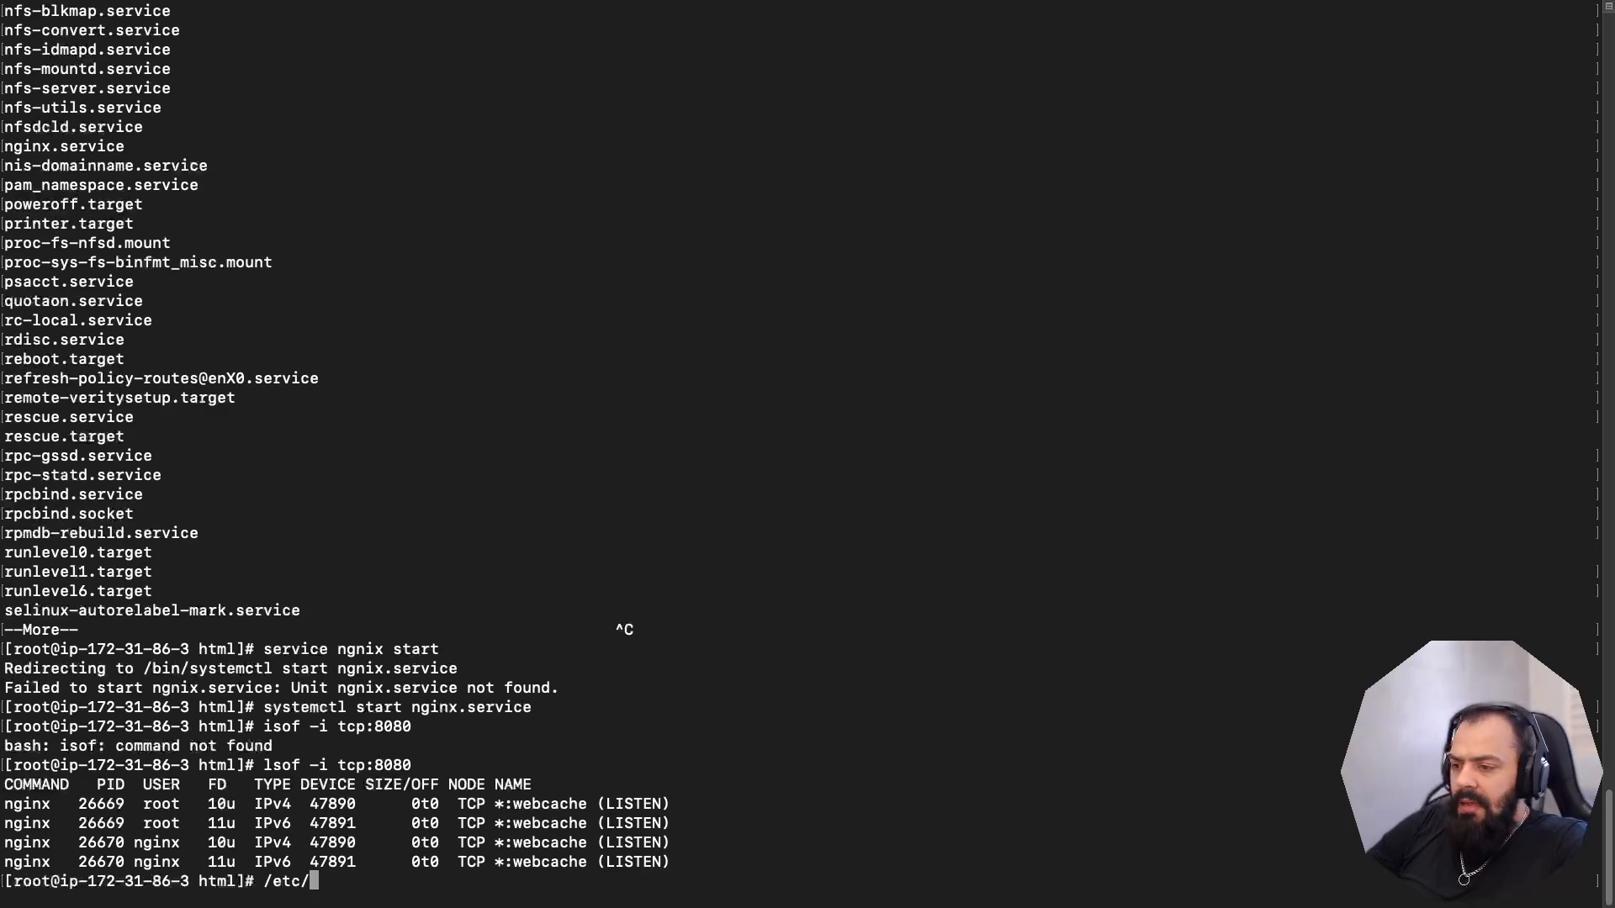
{"action": "type", "text": "nginx/"}
{"action": "key", "text": "Return"}
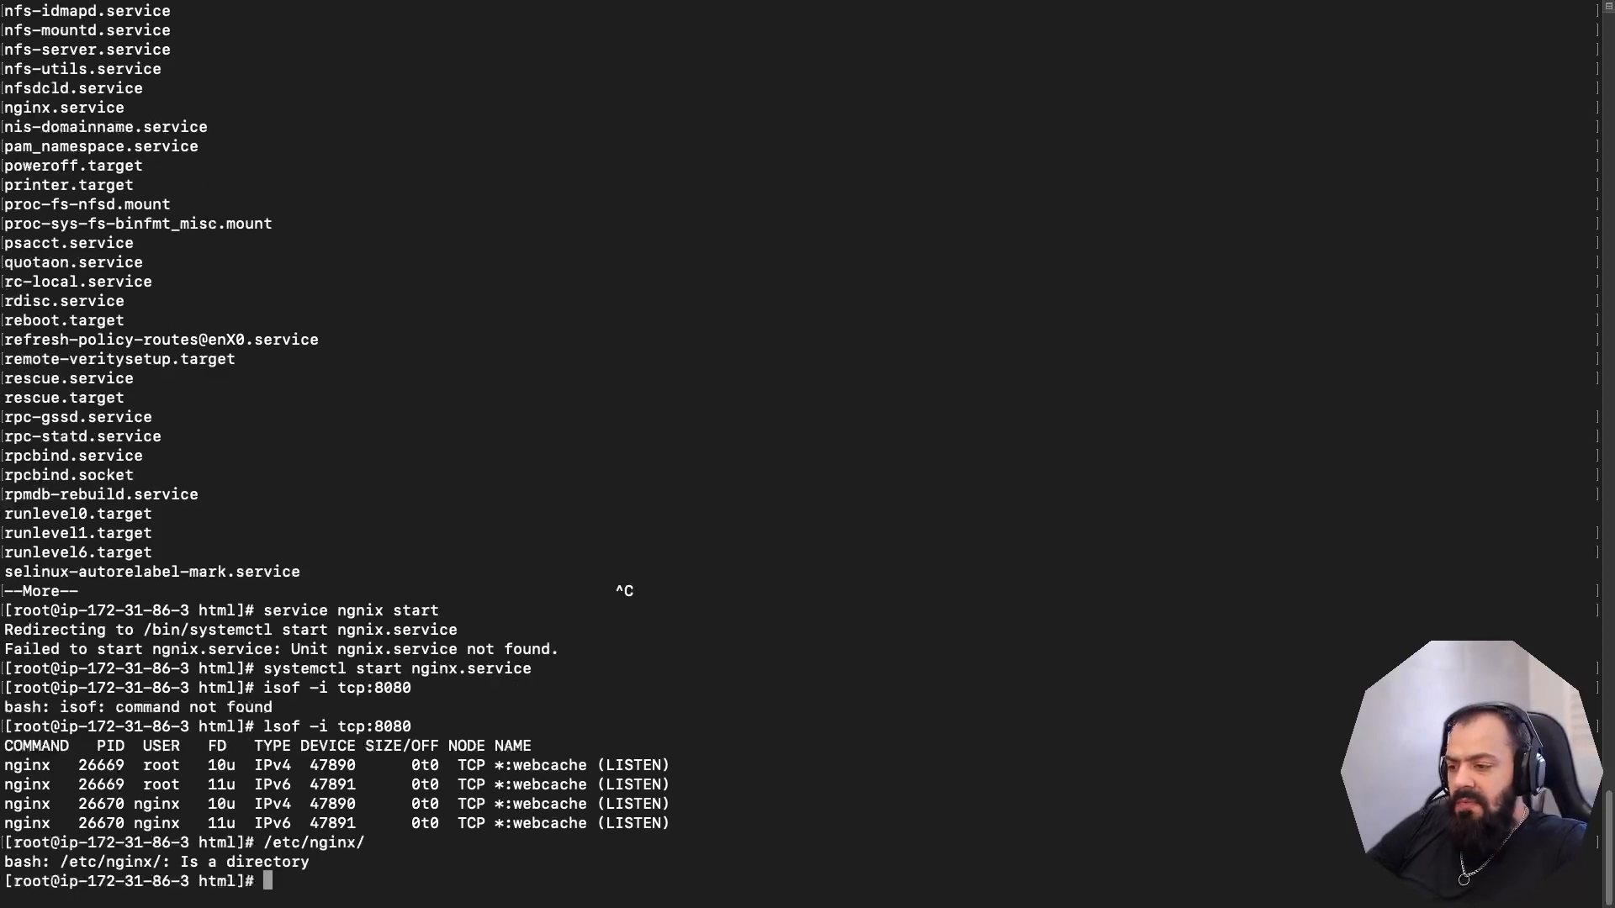
{"action": "type", "text": "v"}
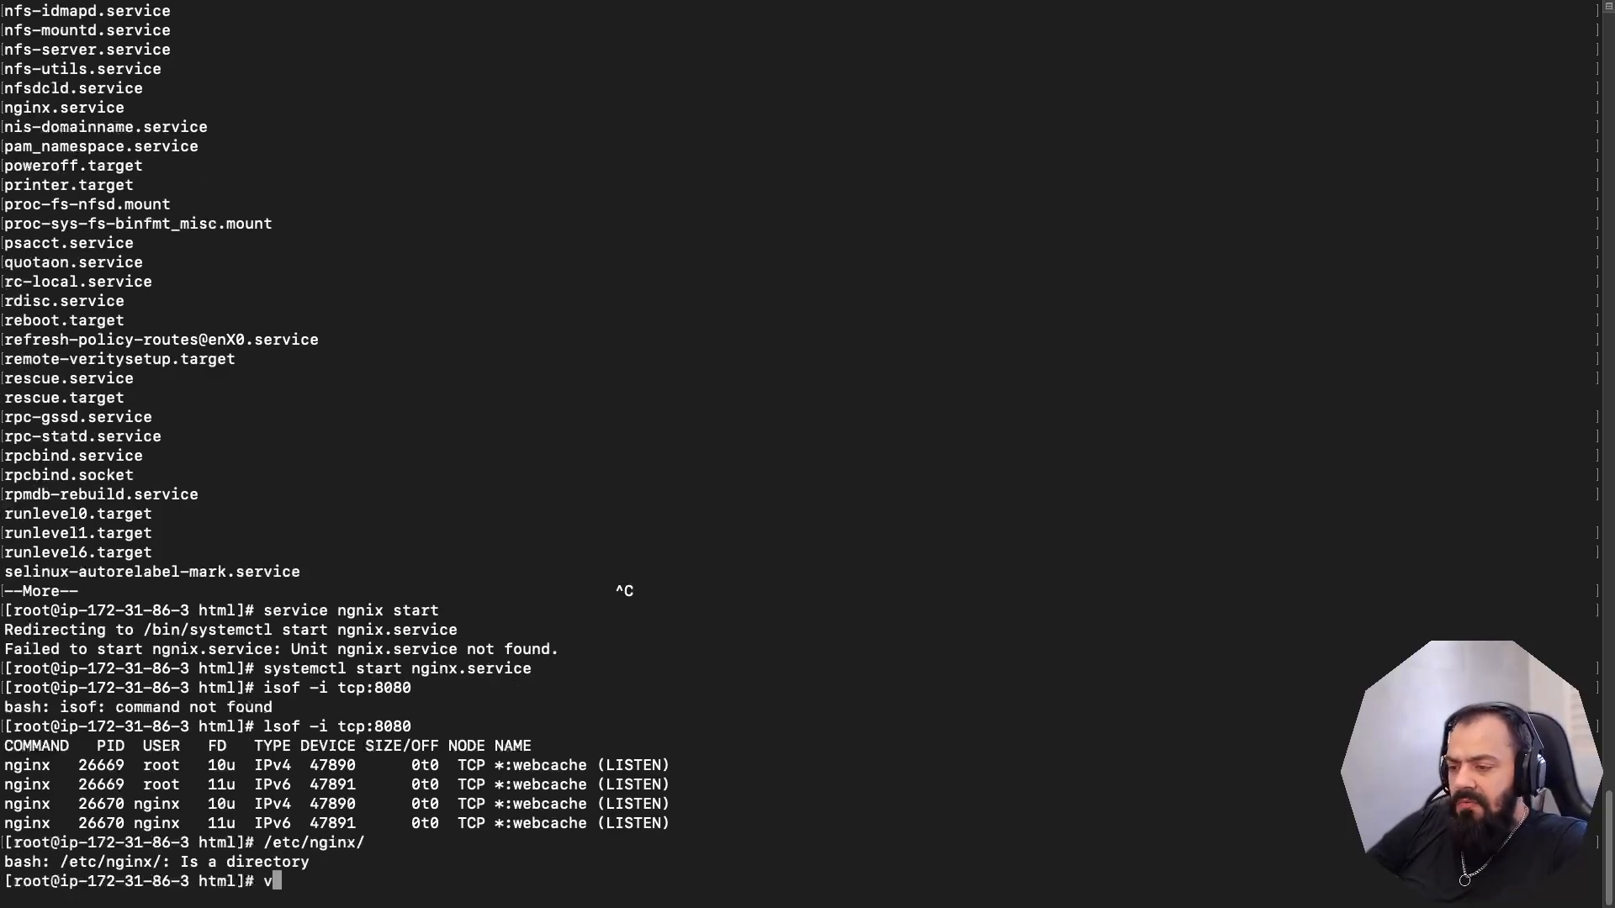
{"action": "type", "text": "im nginx-logo.png"}
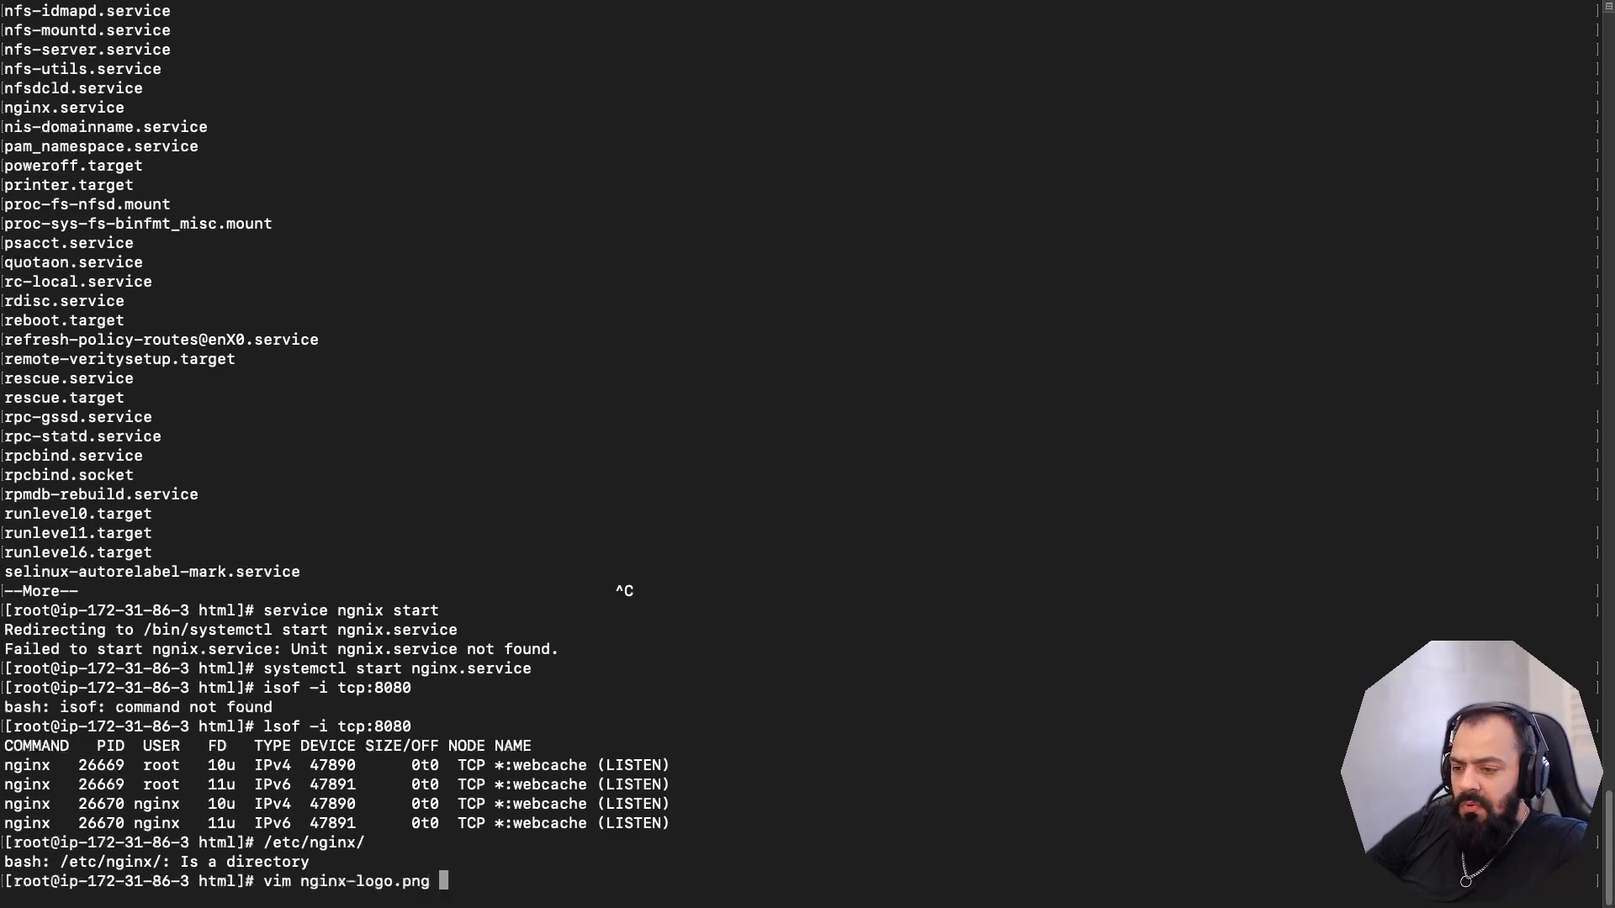
{"action": "key", "text": "BackSpace"}
{"action": "key", "text": "BackSpace"}
{"action": "key", "text": "BackSpace"}
{"action": "key", "text": "BackSpace"}
{"action": "key", "text": "BackSpace"}
{"action": "key", "text": "BackSpace"}
{"action": "key", "text": "BackSpace"}
{"action": "key", "text": "BackSpace"}
{"action": "key", "text": "BackSpace"}
{"action": "key", "text": "BackSpace"}
{"action": "key", "text": "BackSpace"}
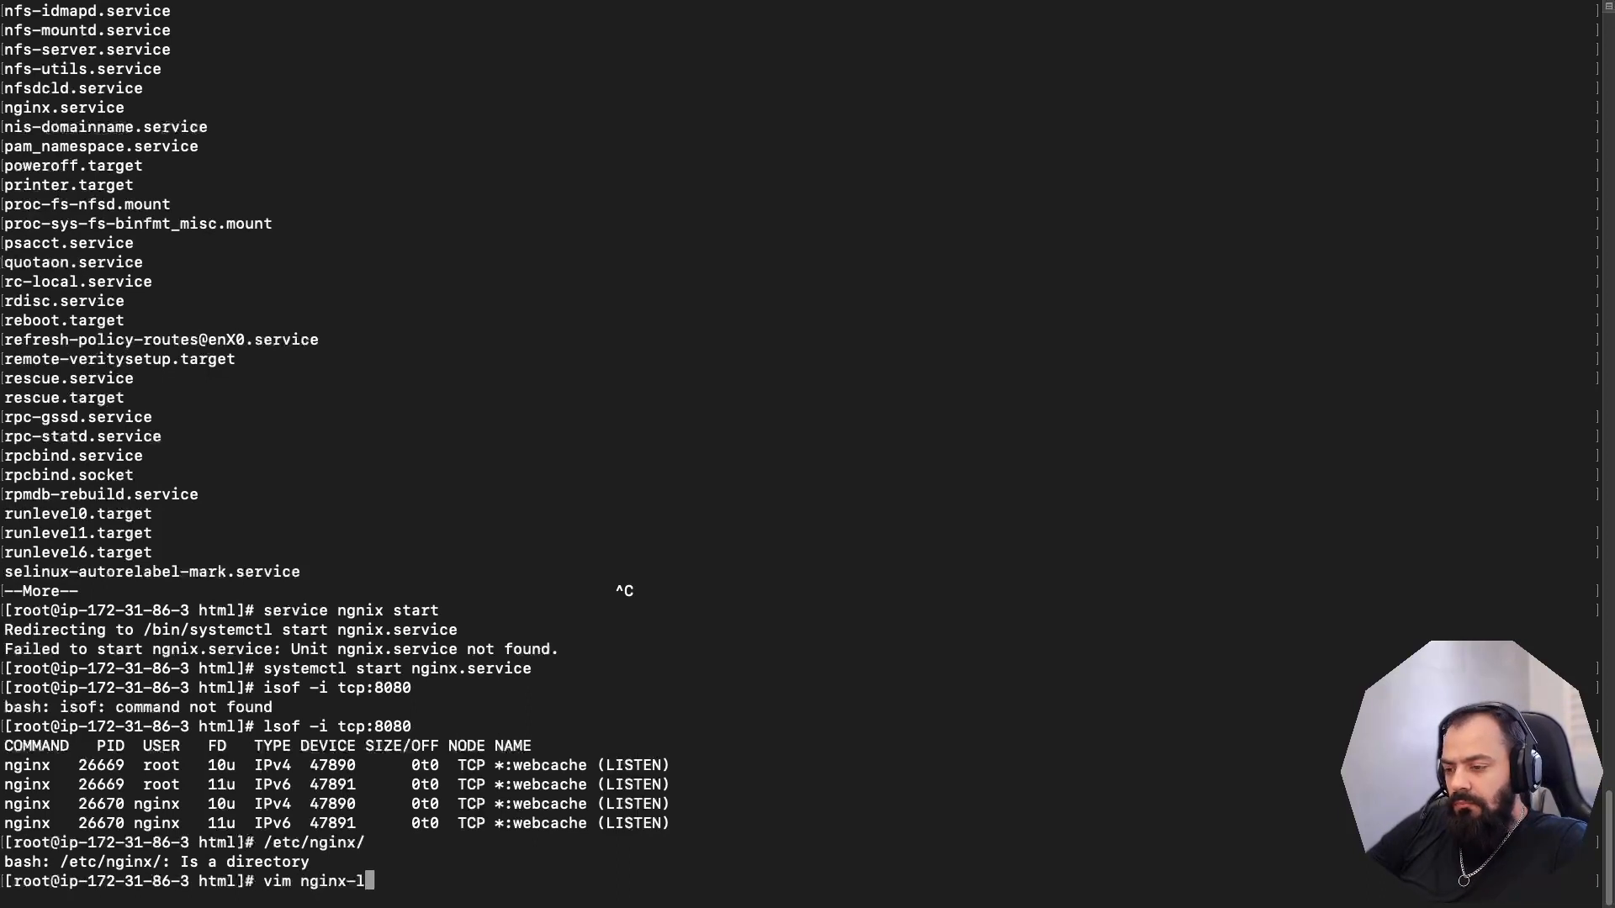
{"action": "key", "text": "BackSpace"}
{"action": "key", "text": "BackSpace"}
{"action": "key", "text": "BackSpace"}
{"action": "key", "text": "BackSpace"}
{"action": "key", "text": "BackSpace"}
{"action": "key", "text": "BackSpace"}
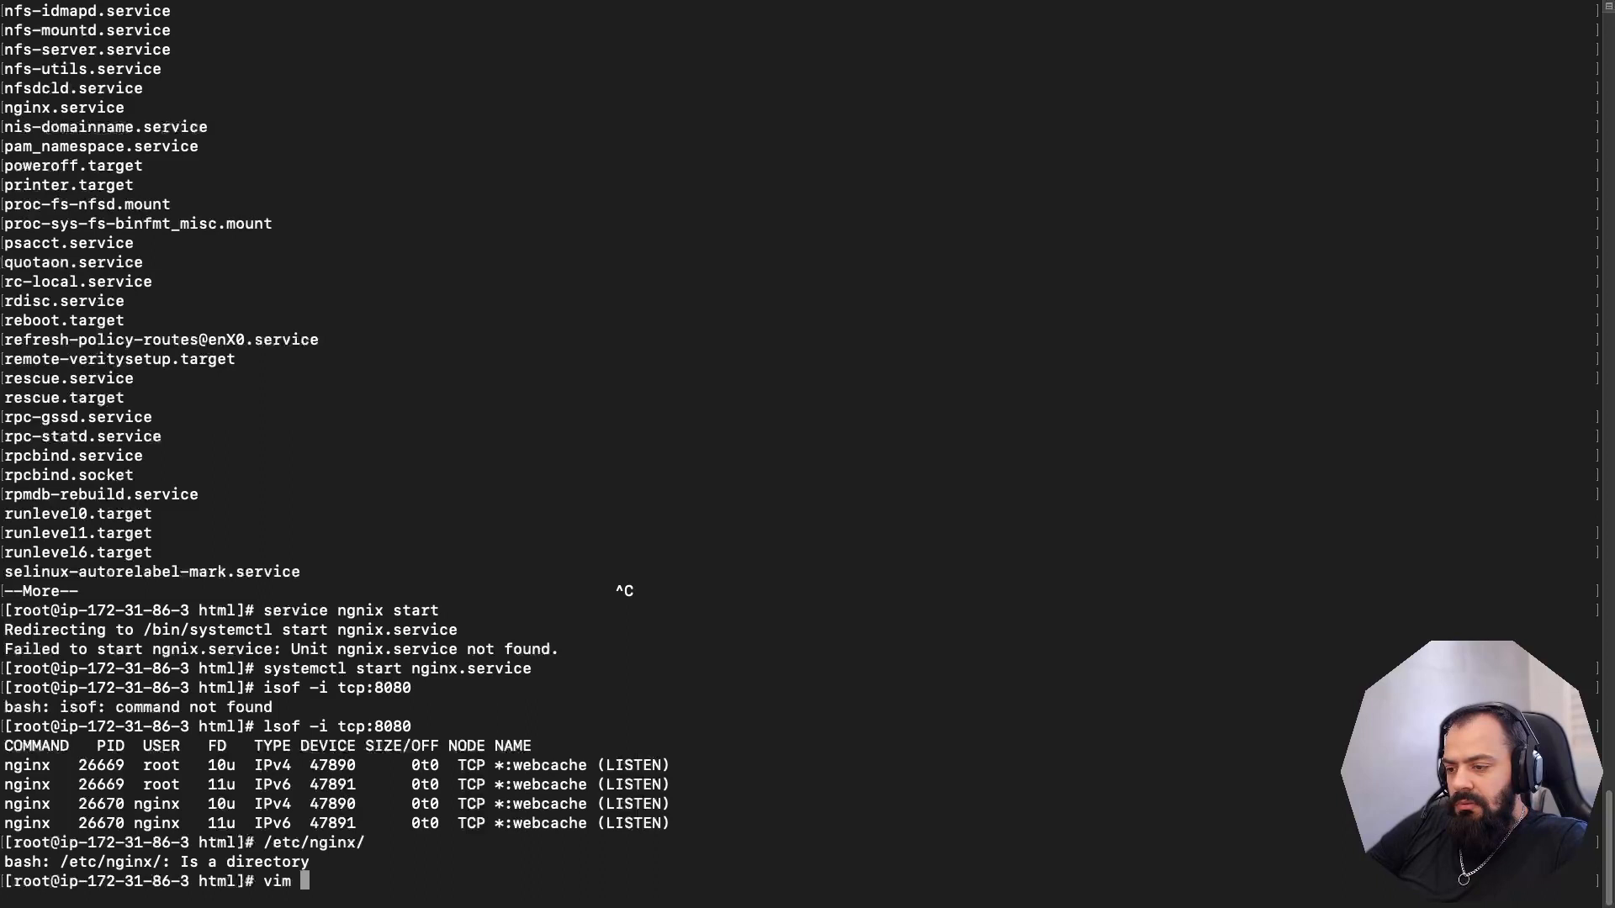
{"action": "key", "text": "BackSpace"}
{"action": "key", "text": "BackSpace"}
- List the files in the current html directory, then change to /etc/nginx/ and list its contents
{"action": "type", "text": "ls"}
{"action": "key", "text": "Return"}
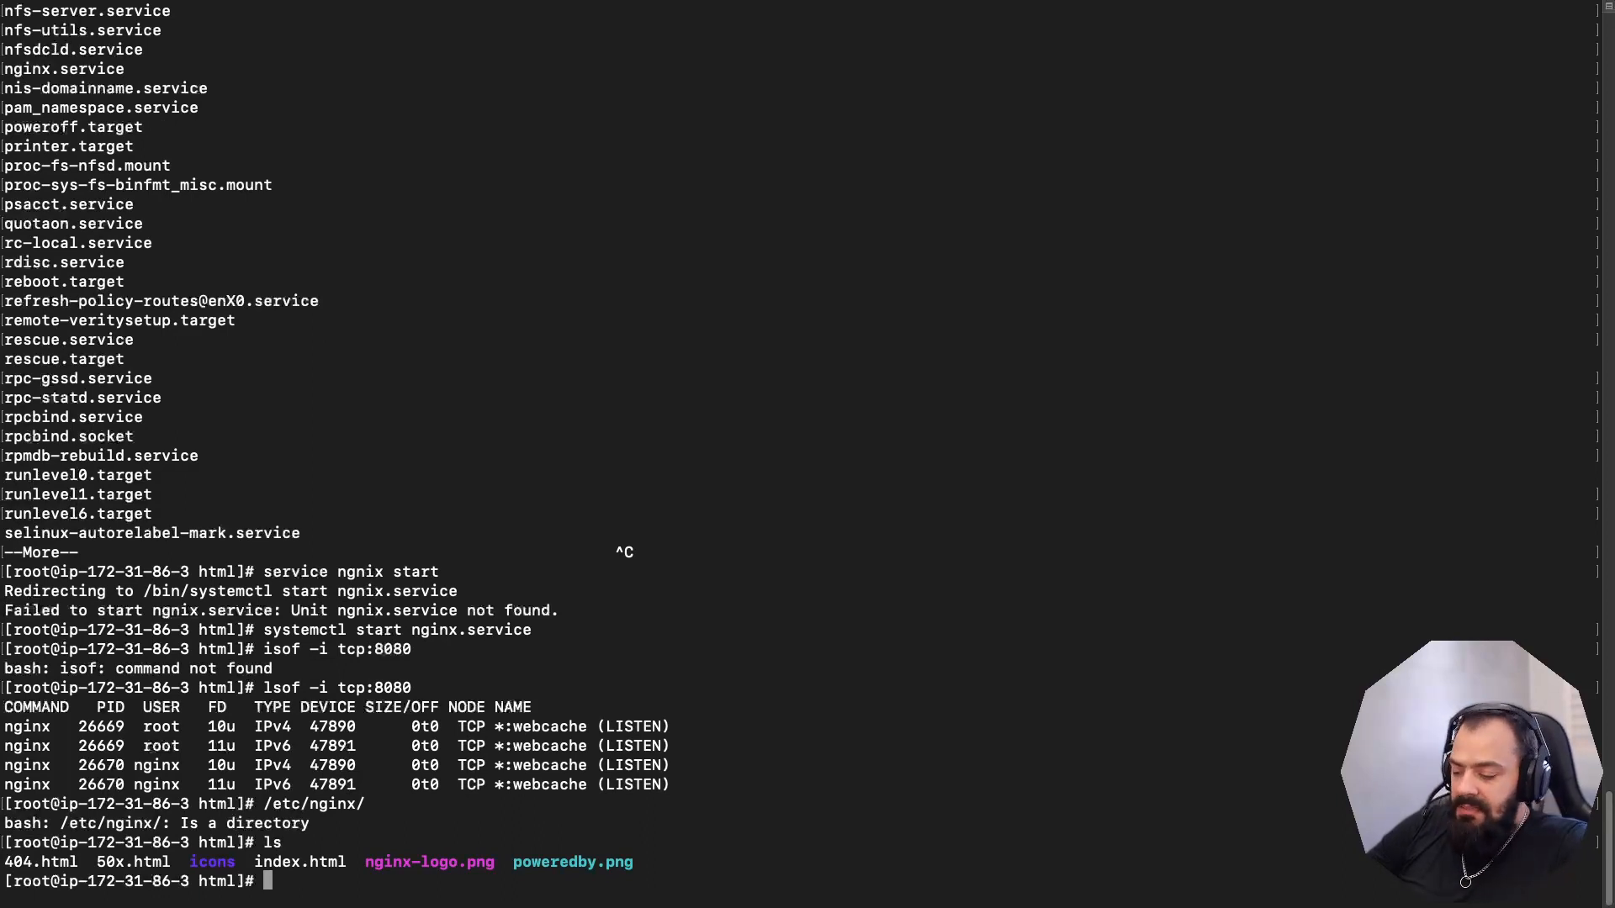
{"action": "type", "text": "cd"}
{"action": "key", "text": "Return"}
{"action": "type", "text": "cd /etc/"}
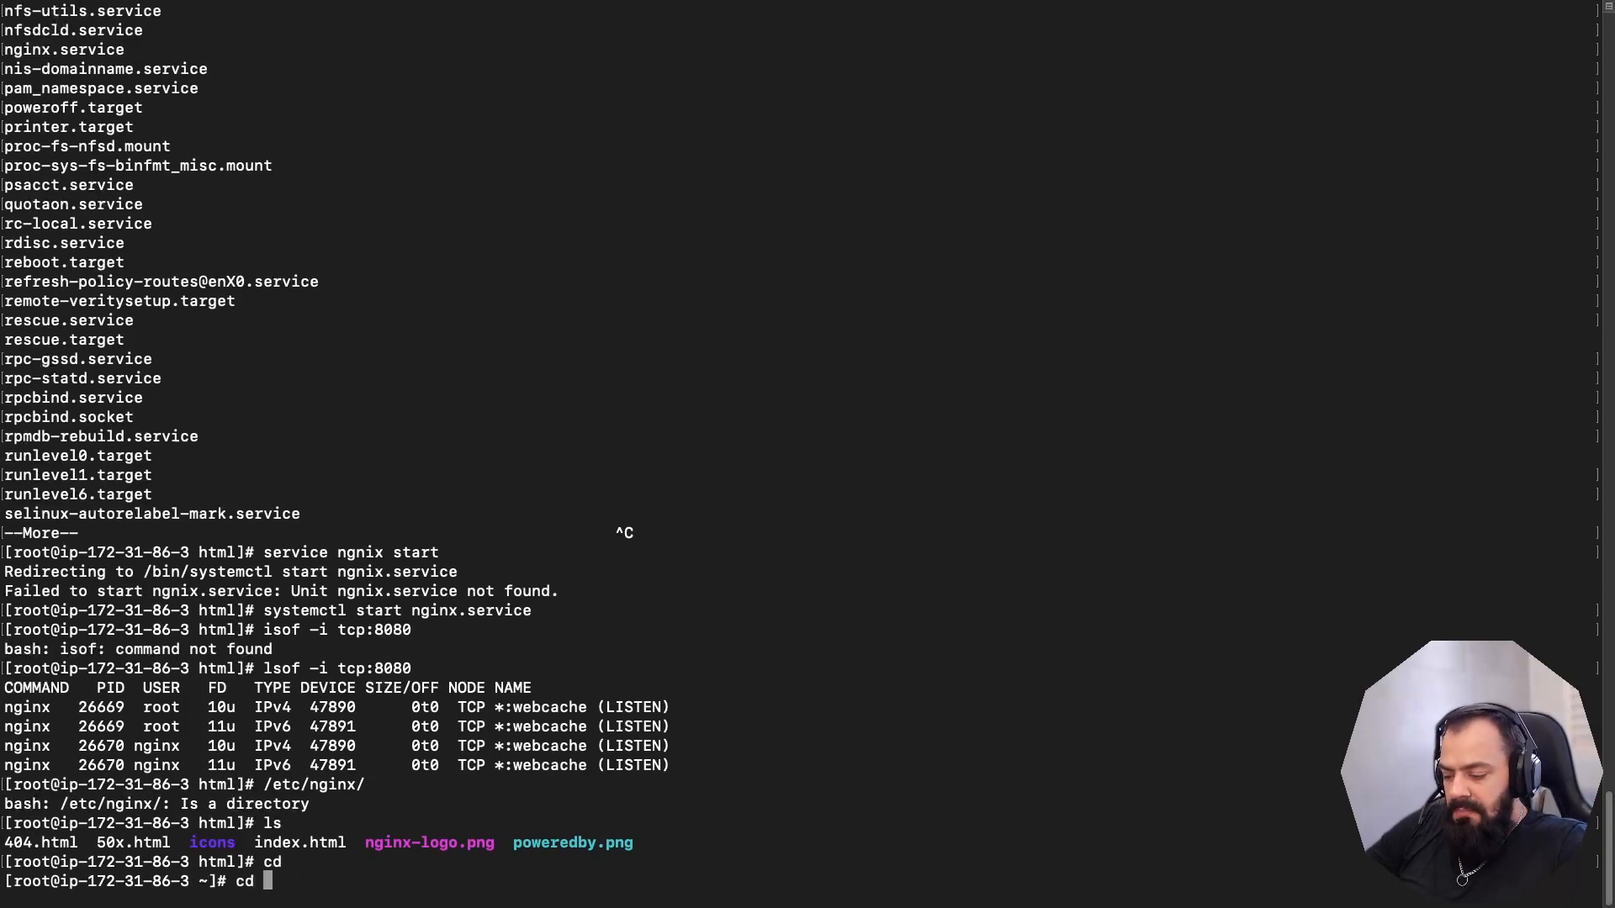
{"action": "type", "text": "nginx/"}
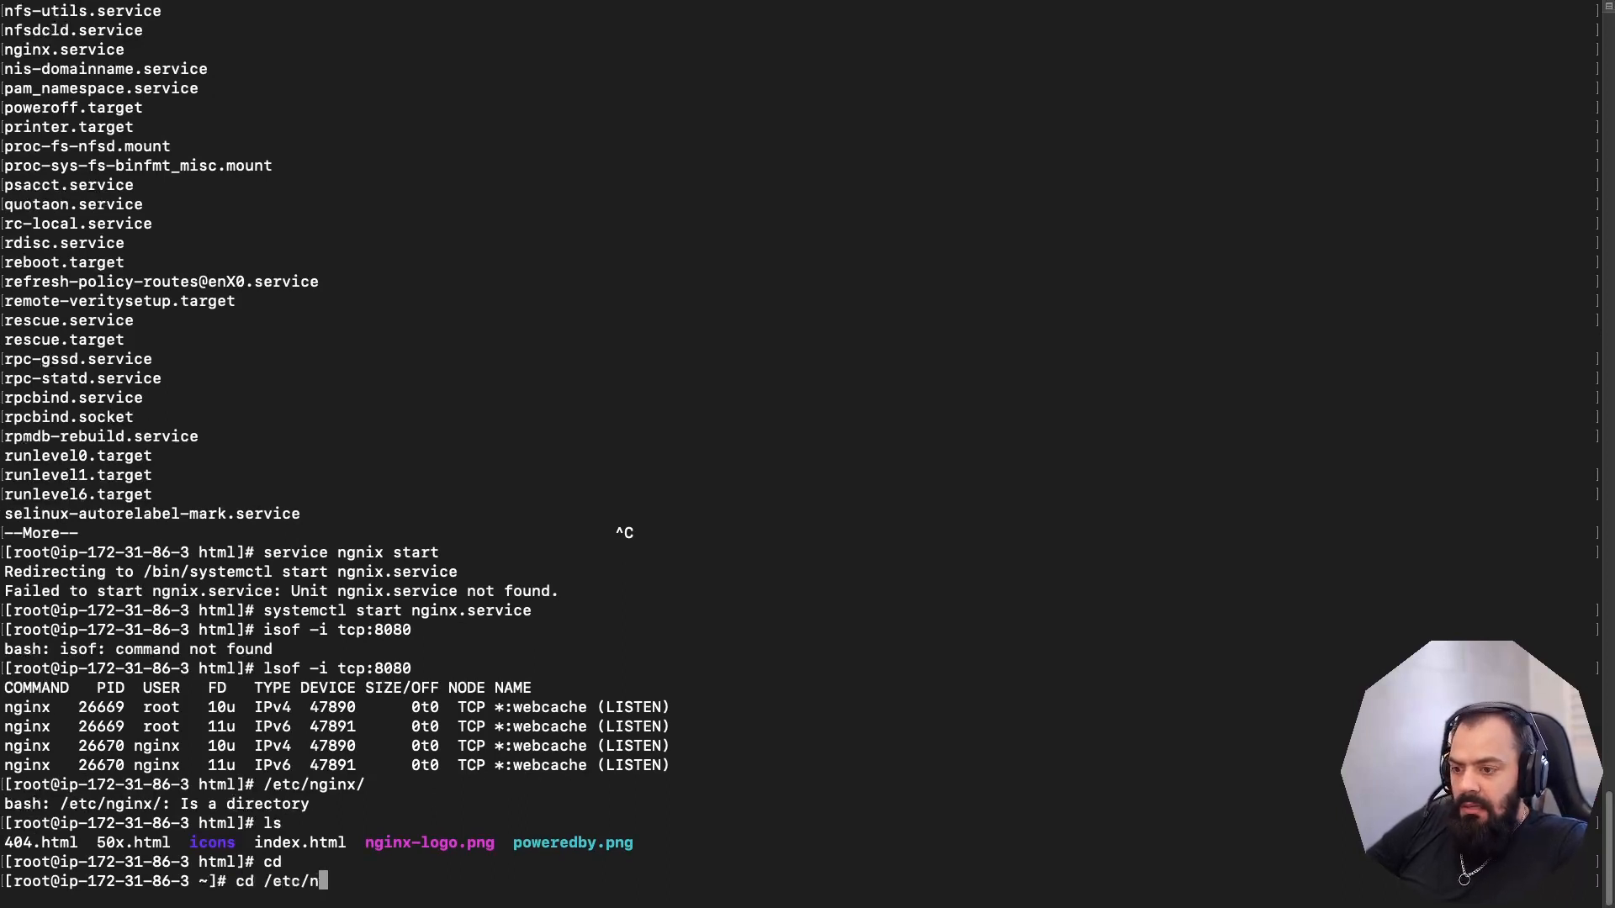
{"action": "key", "text": "Return"}
{"action": "type", "text": "ls"}
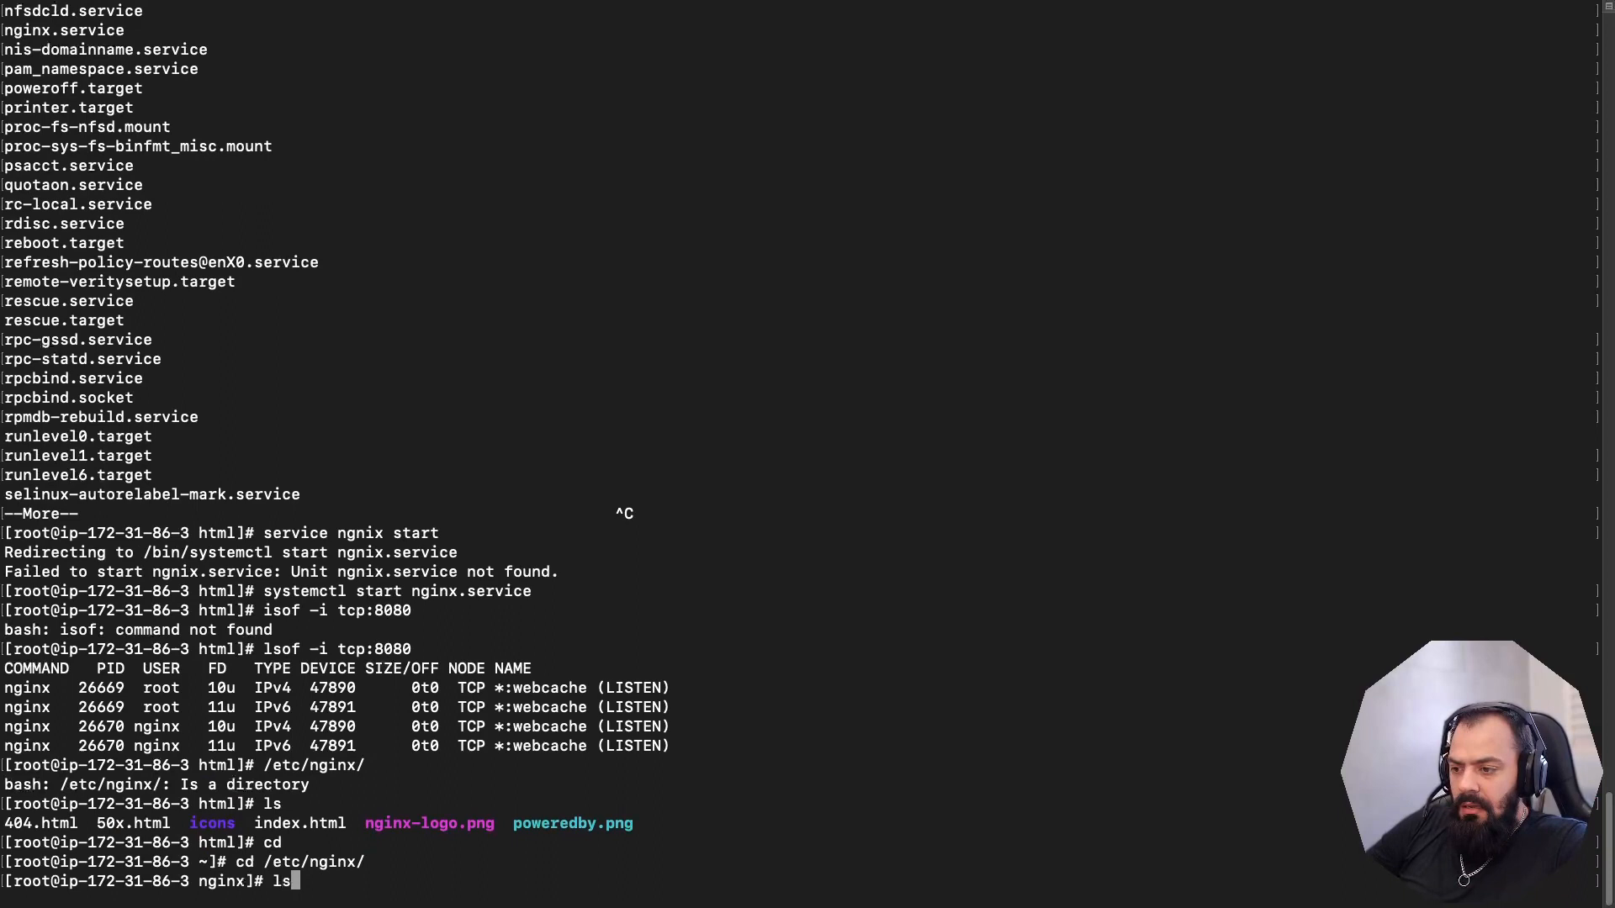
{"action": "key", "text": "Return"}
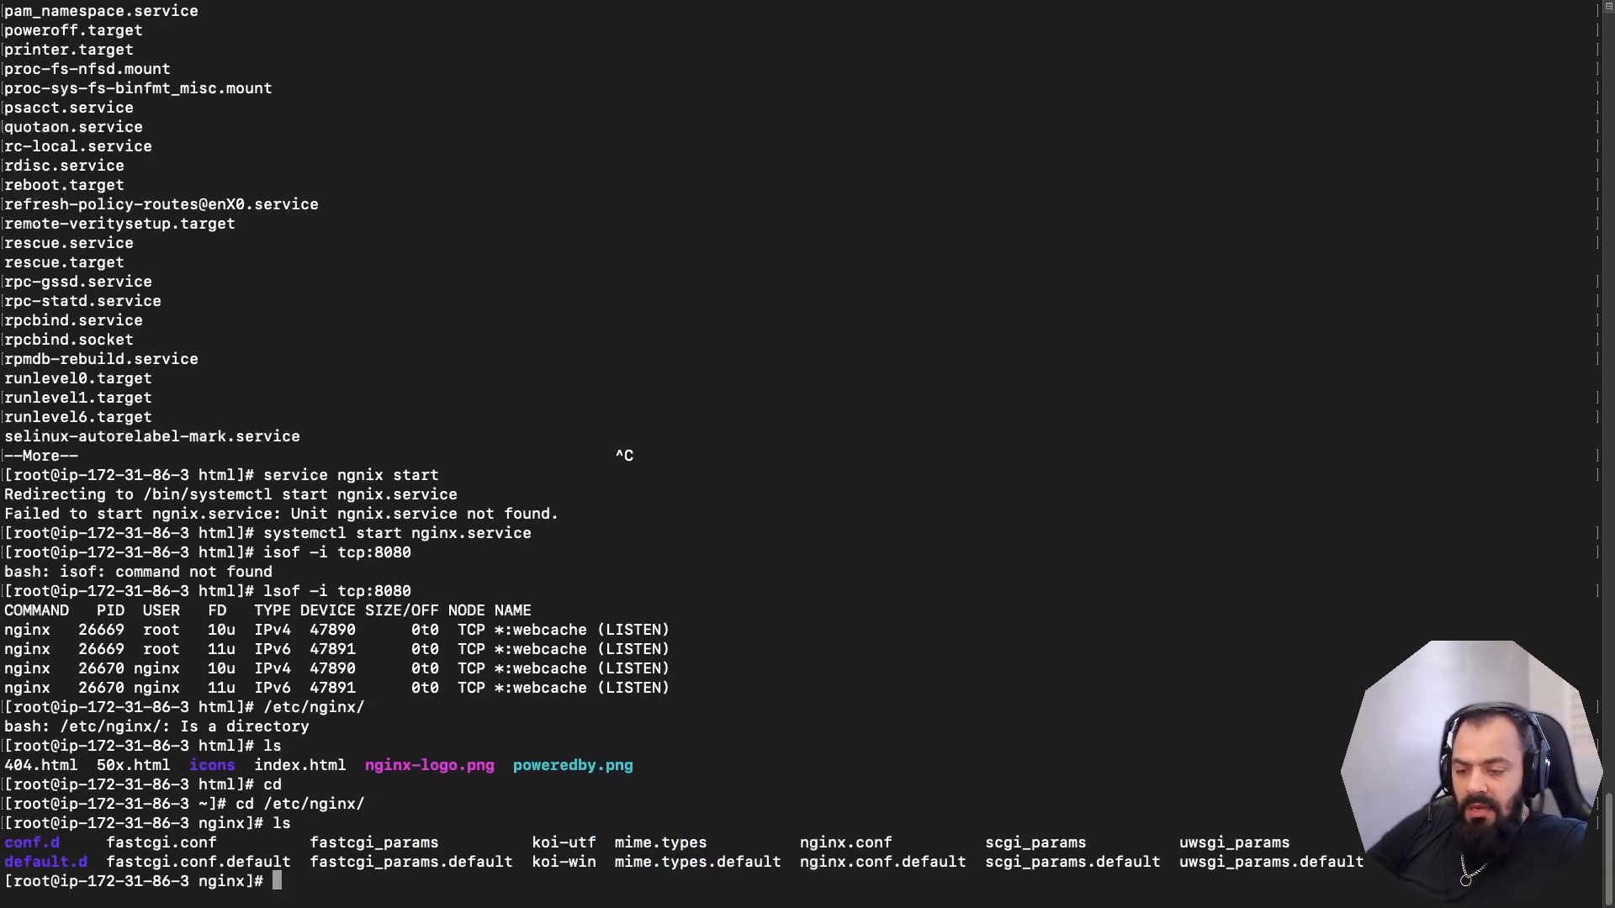
- Open nginx.conf in vim, examine the listen ports in the server block, and exit with :wq
{"action": "type", "text": "v"}
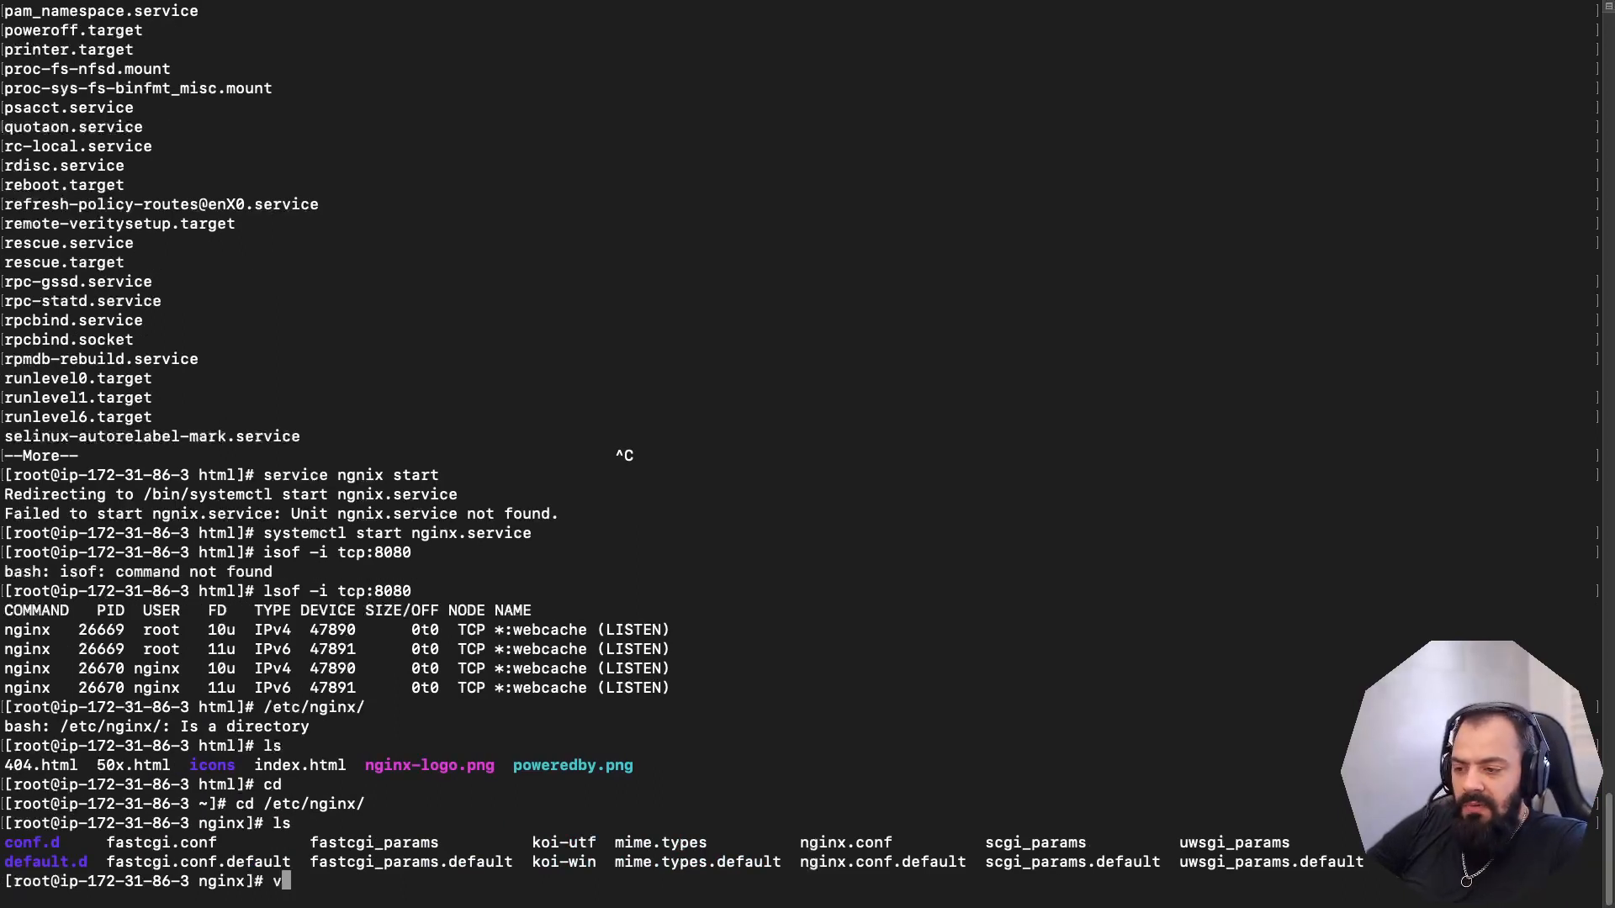
{"action": "type", "text": "im nginx.conf"}
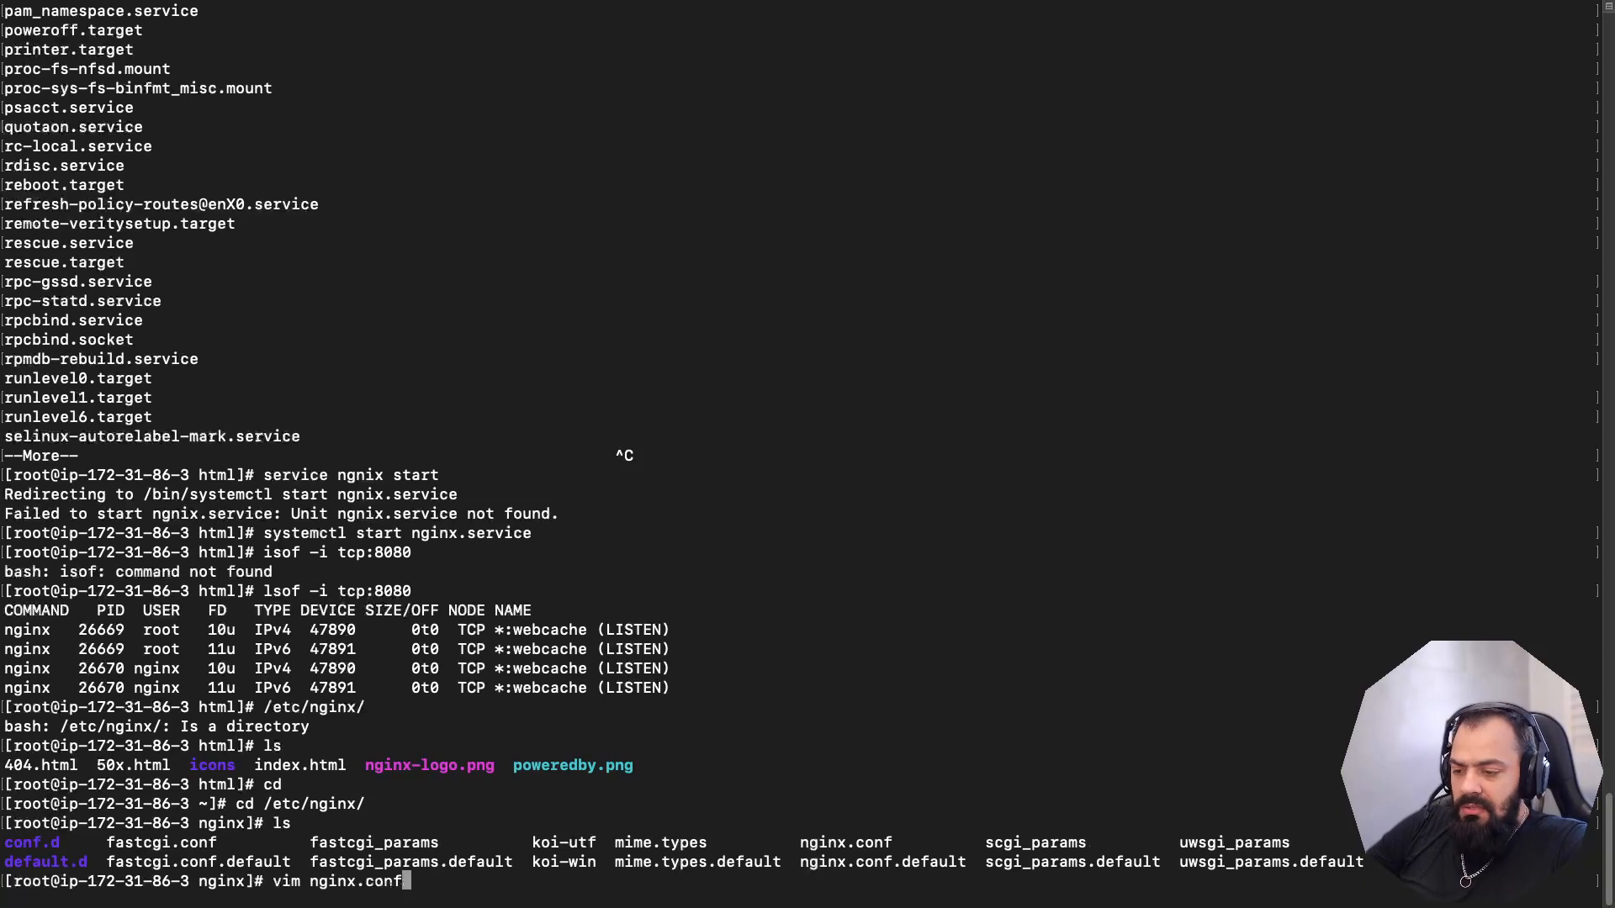
{"action": "key", "text": "Return"}
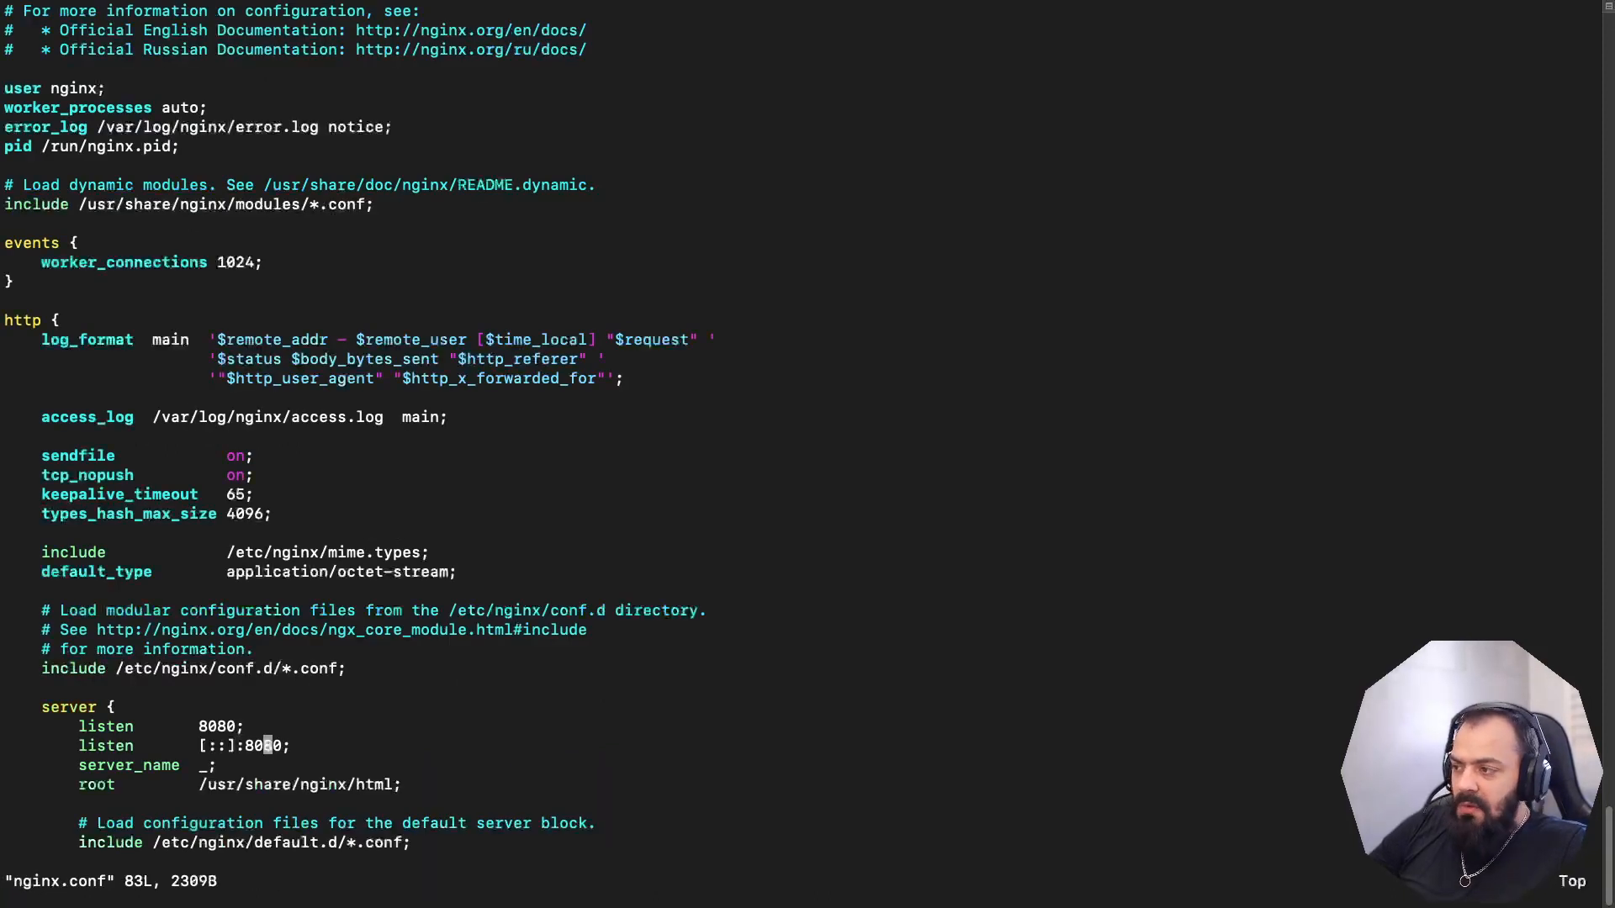
{"action": "key", "text": "Up"}
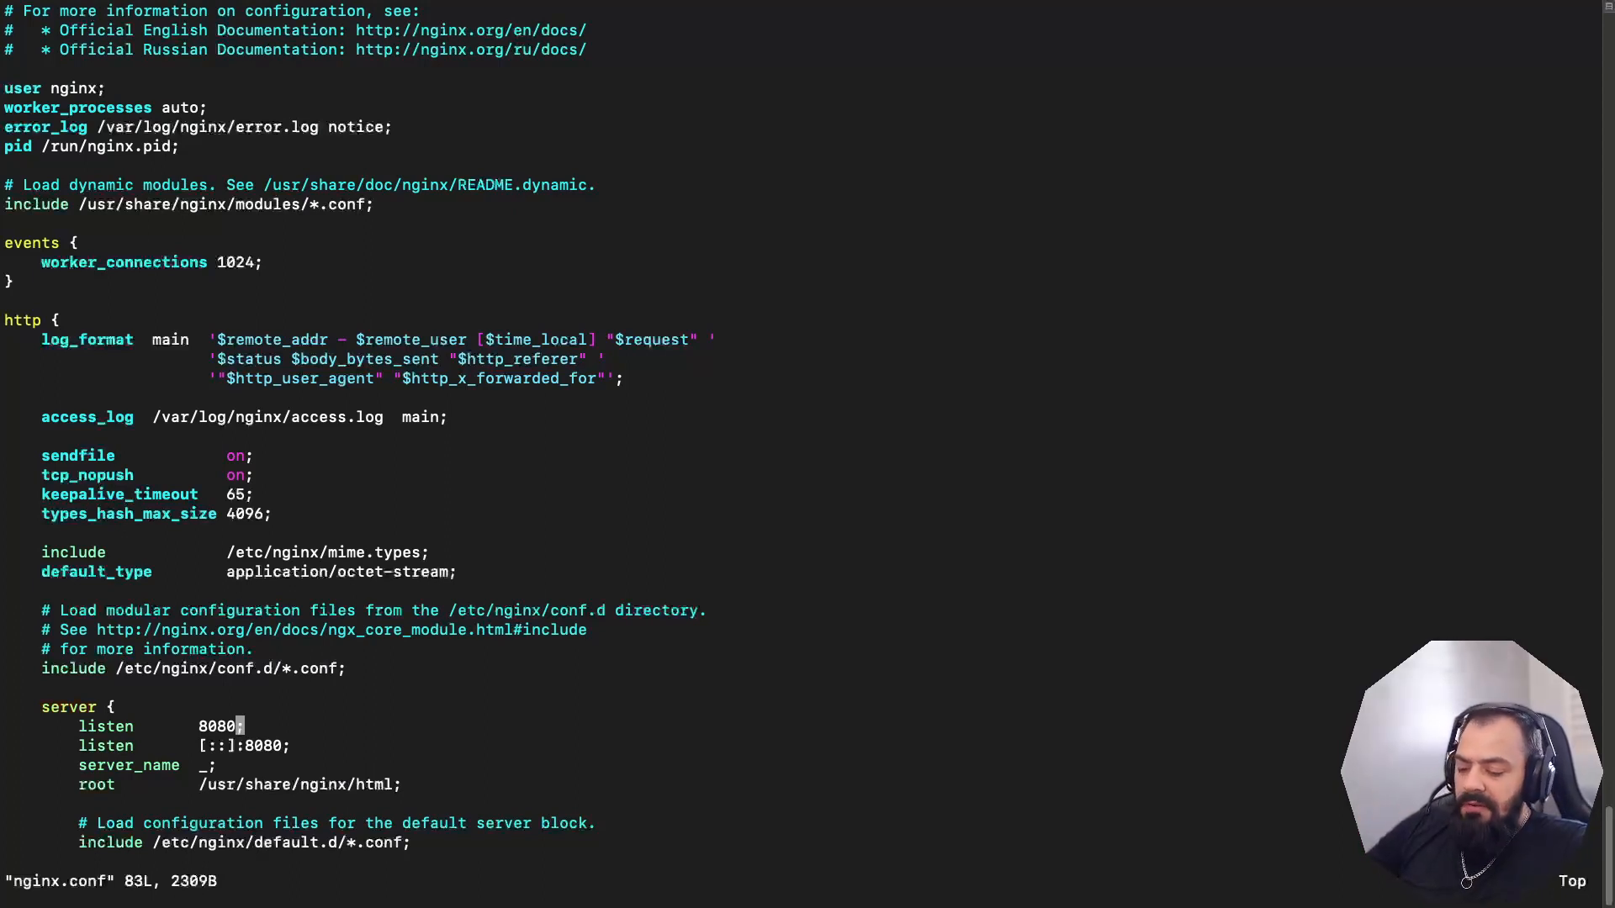
{"action": "key", "text": "shift+colon"}
{"action": "type", "text": "wq"}
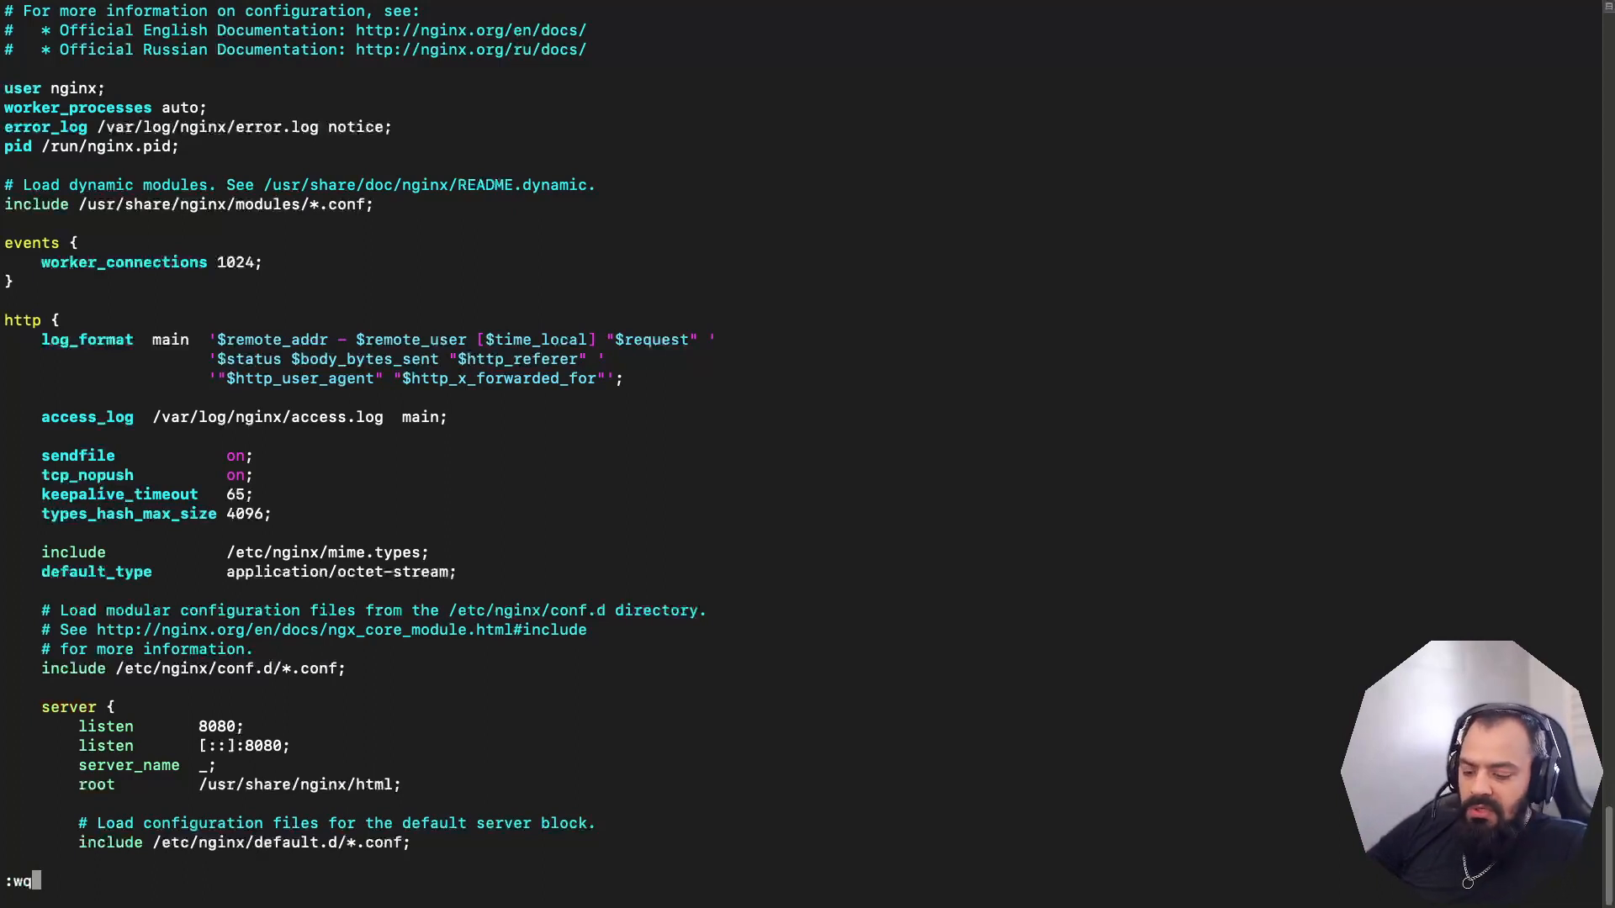
{"action": "key", "text": "Return"}
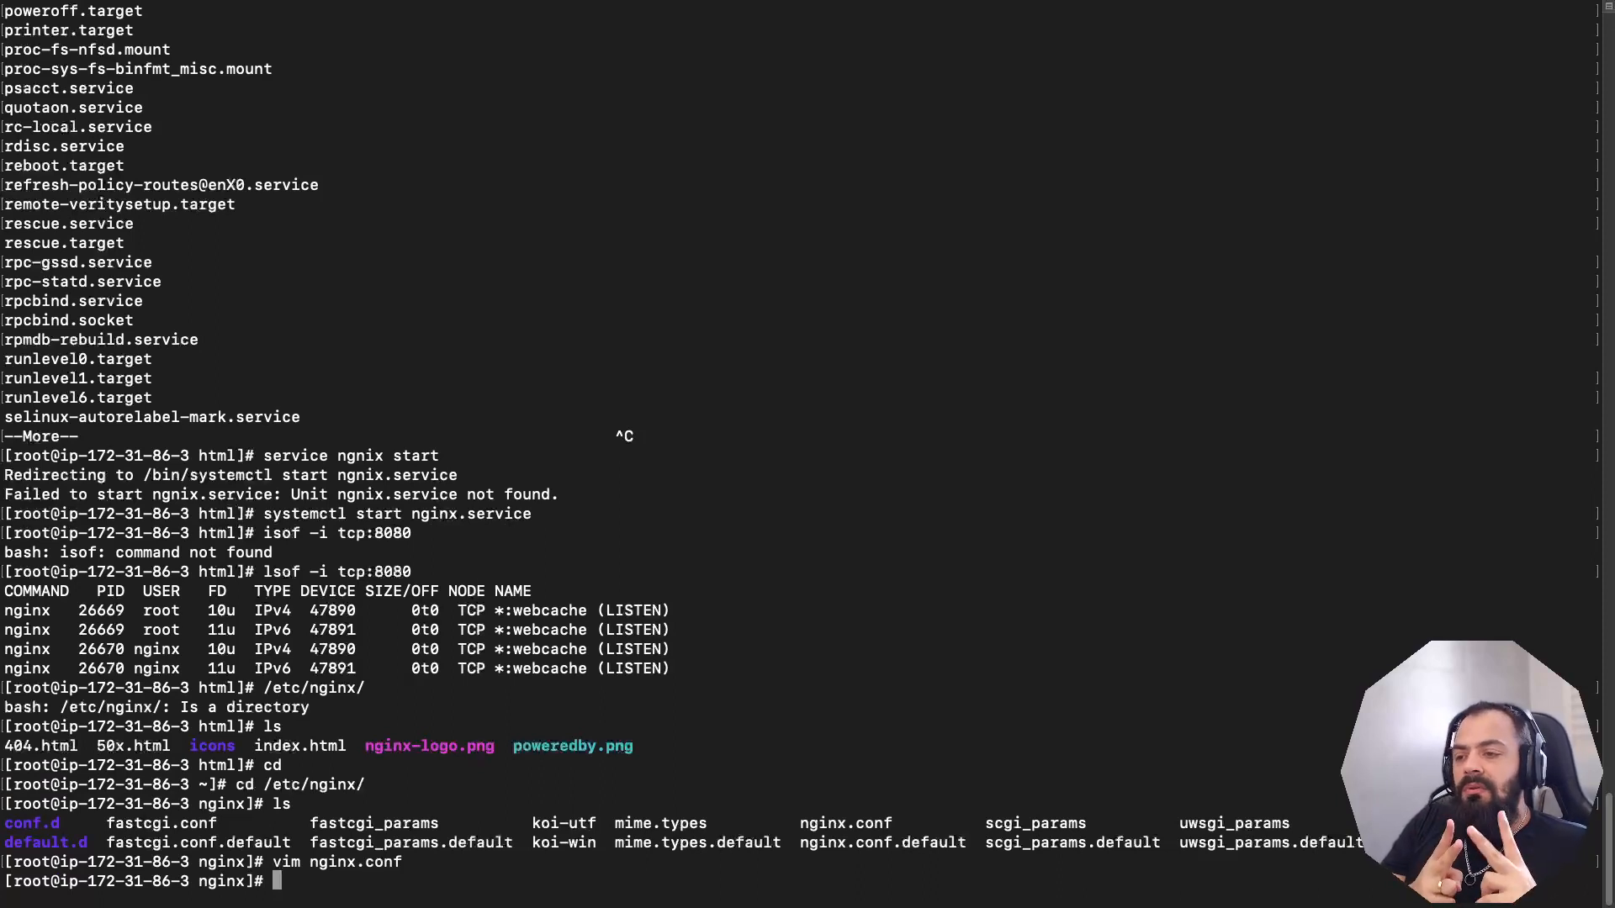
- Check which processes use TCP port 8080 with lsof -i tcp:8080
{"action": "type", "text": "lso"}
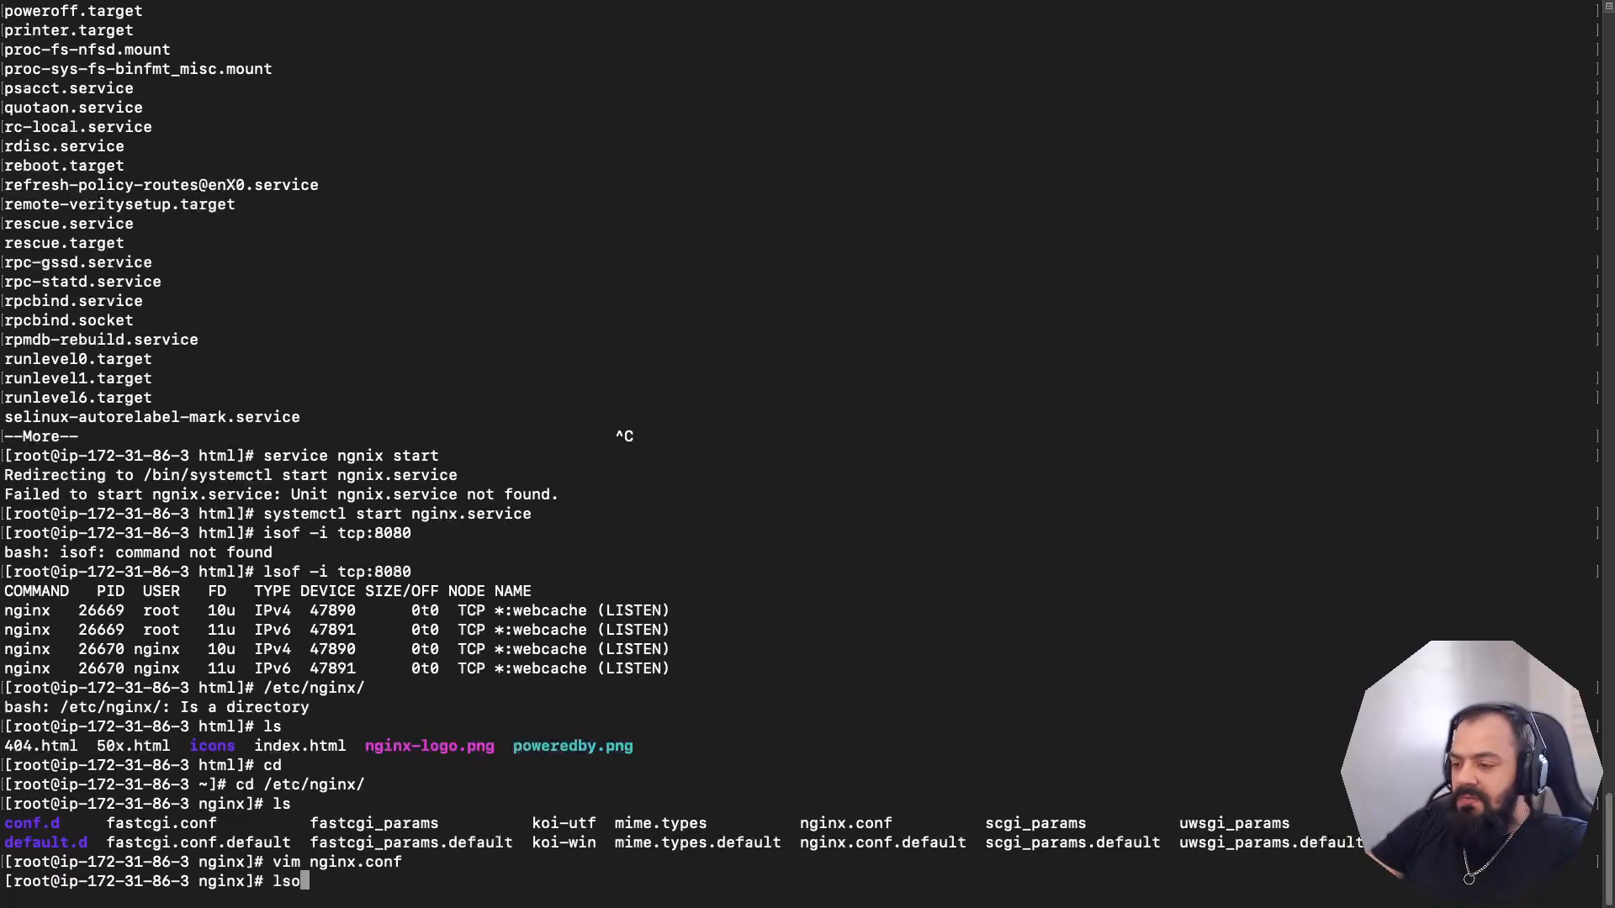
{"action": "type", "text": "f -"}
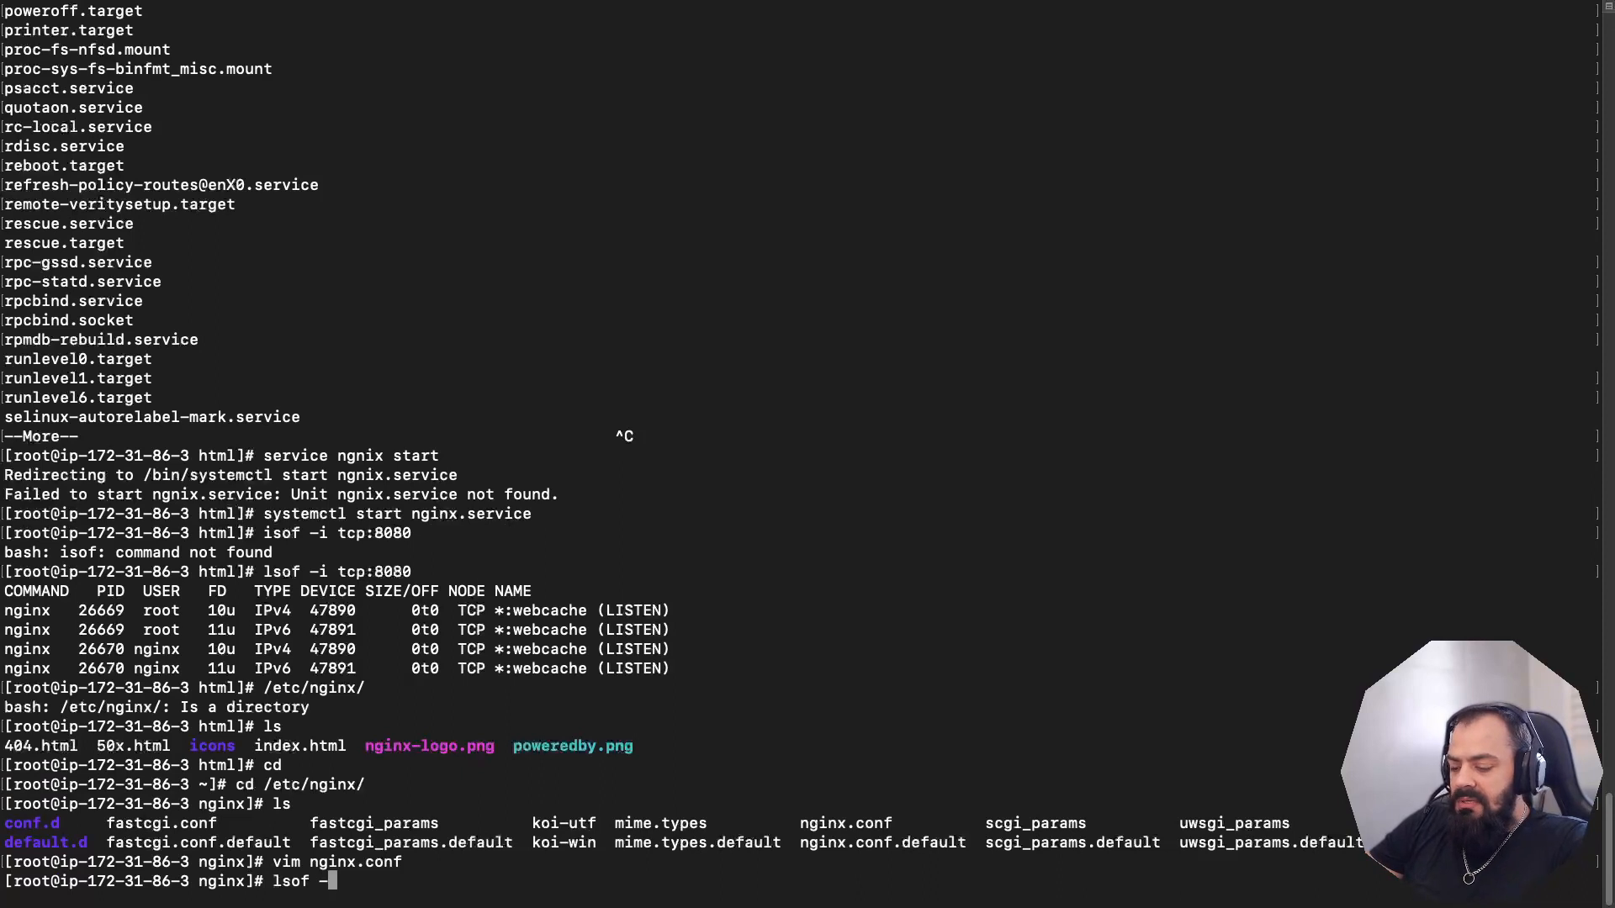
{"action": "type", "text": "i "}
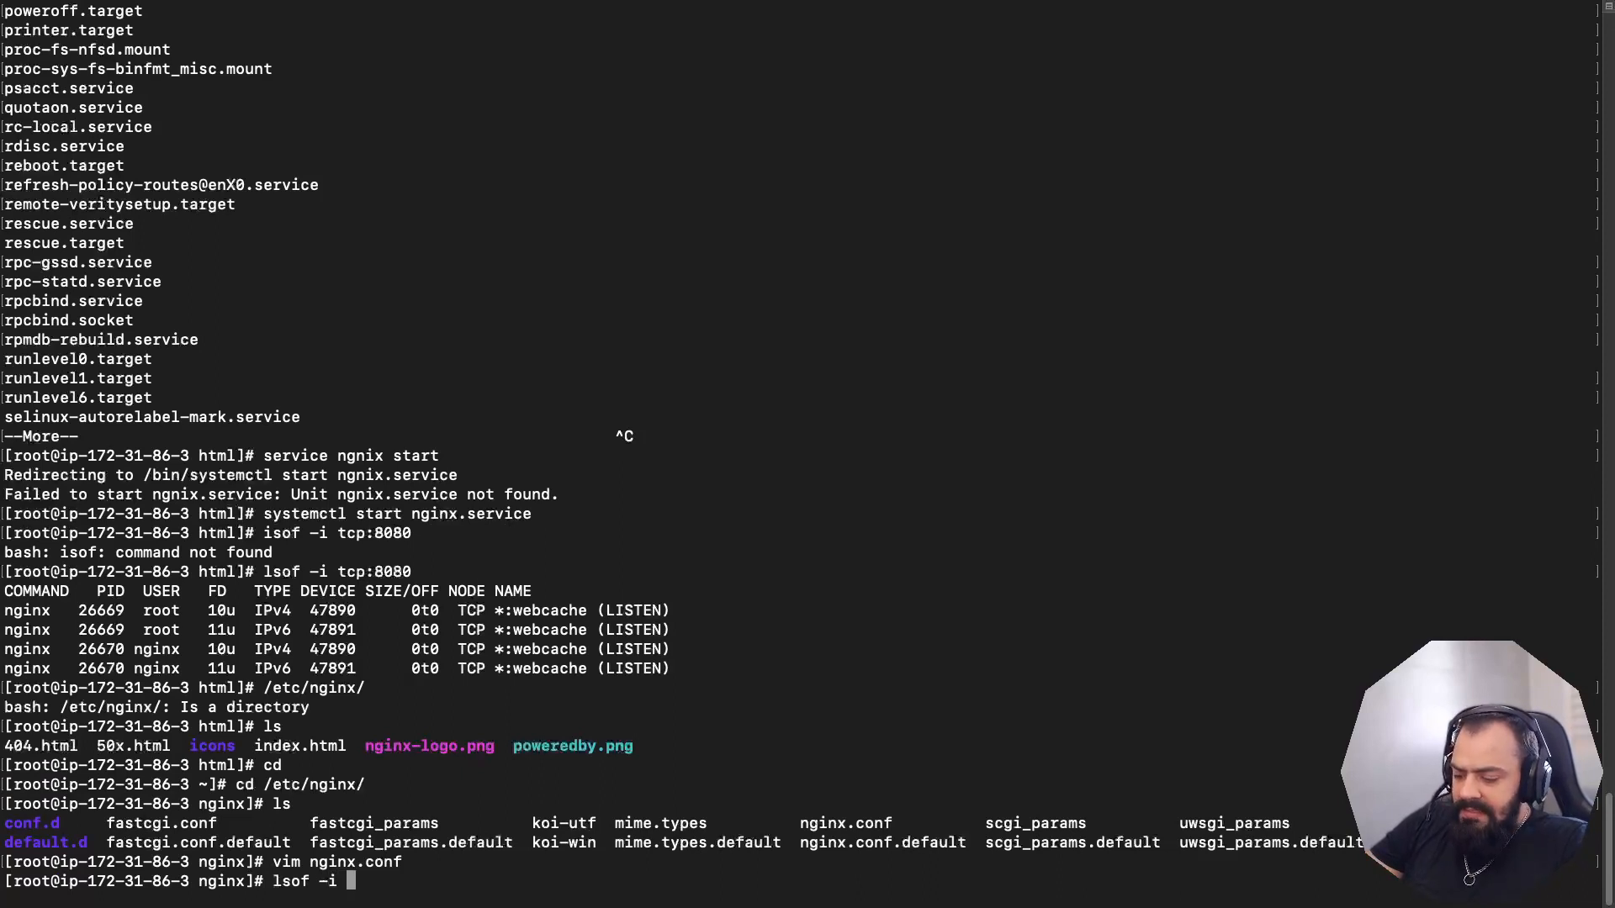
{"action": "type", "text": "tcp:8080"}
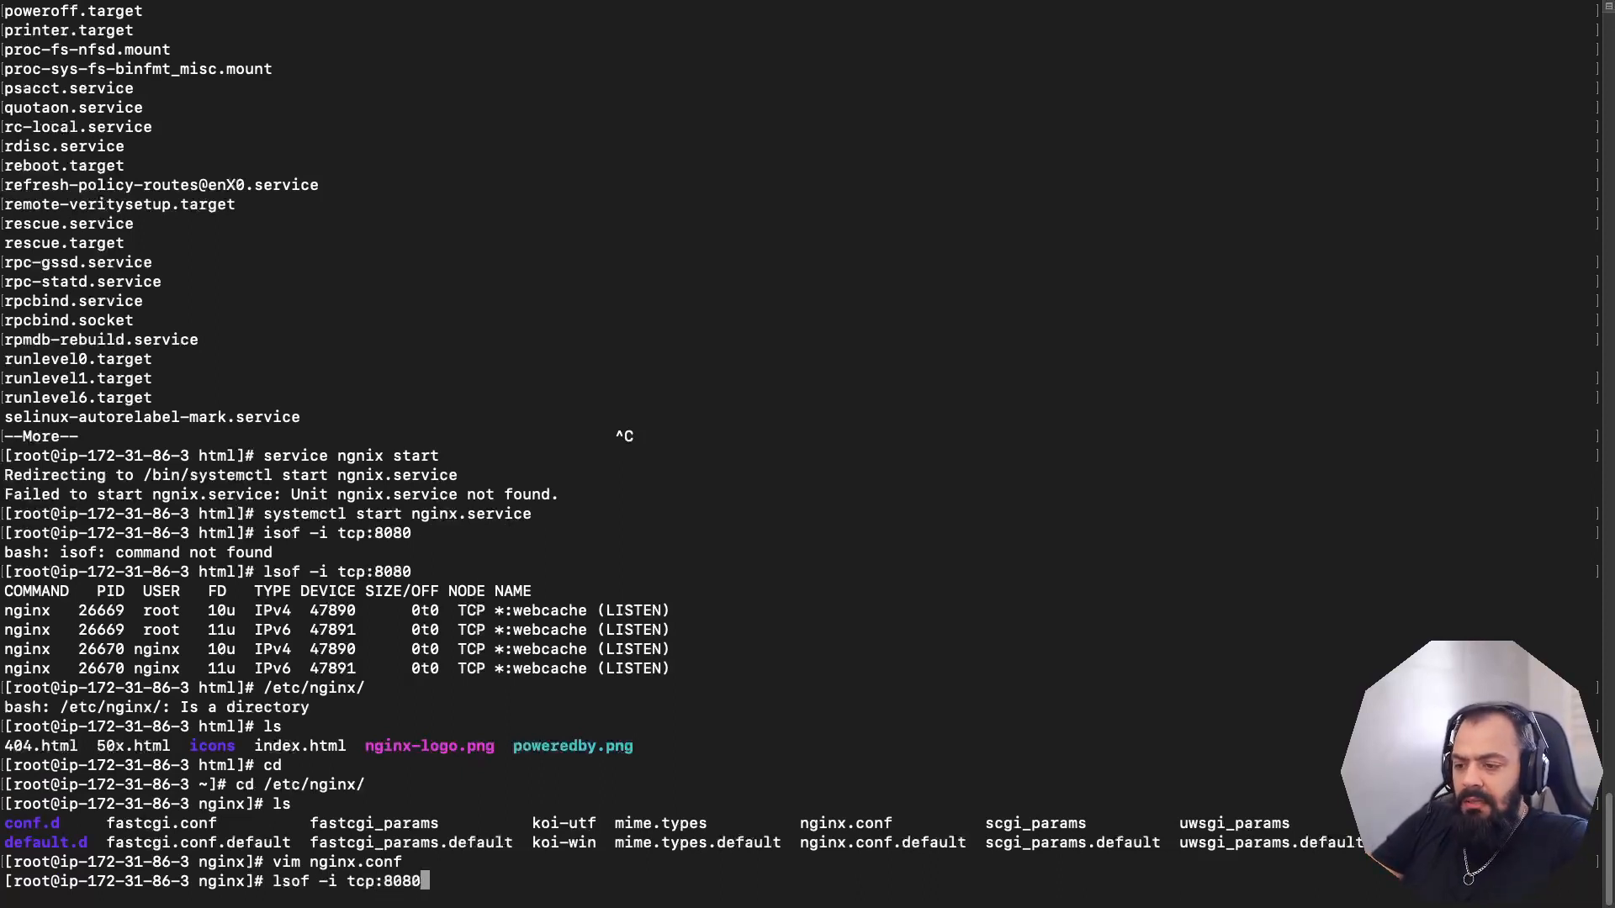
{"action": "key", "text": "Return"}
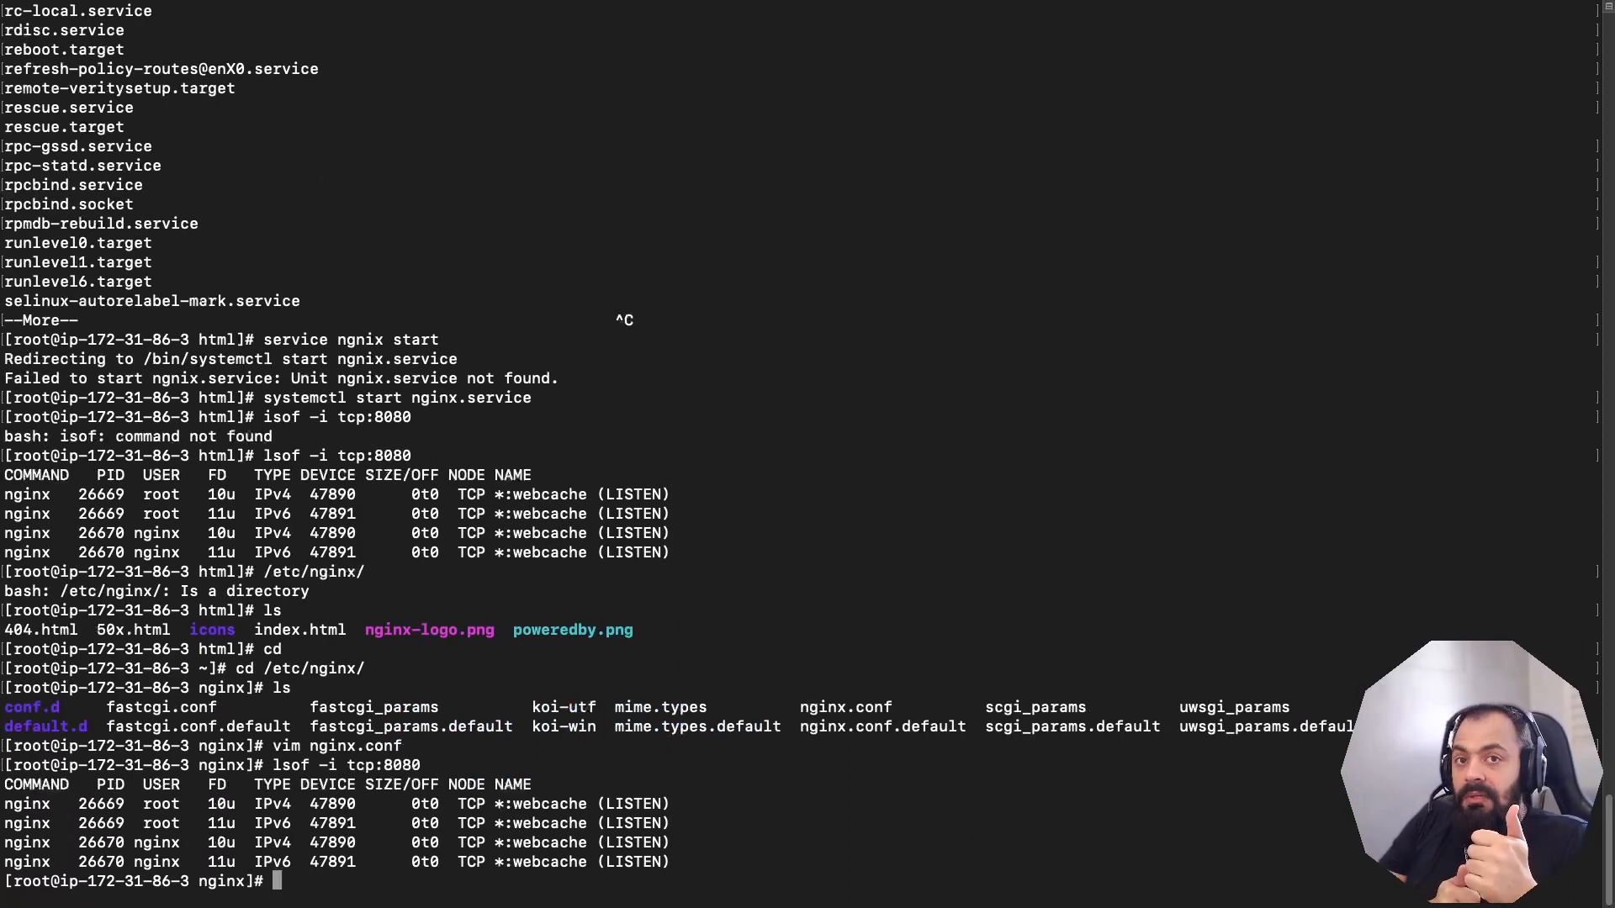
- Repeat the lsof check for TCP port 80
{"action": "key", "text": "Up"}
{"action": "key", "text": "BackSpace"}
{"action": "key", "text": "BackSpace"}
{"action": "key", "text": "Return"}
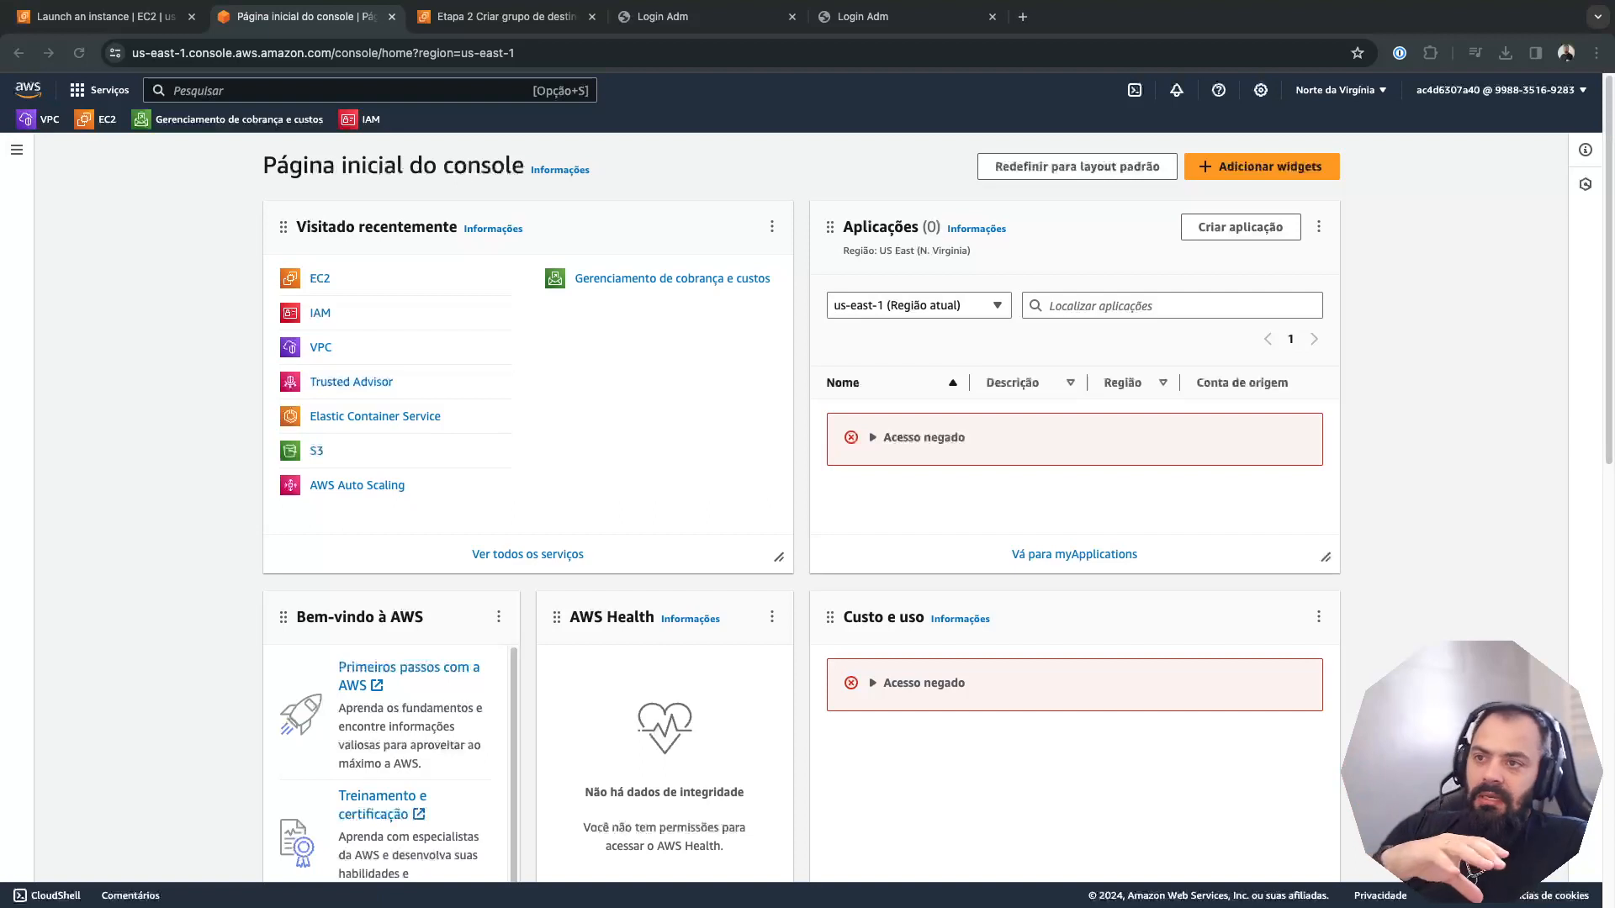
- Switch to the browser and view the pages served through the load balancer's DNS name on the default port and on port 8080
{"action": "left_click", "coordinate": [690, 17]}
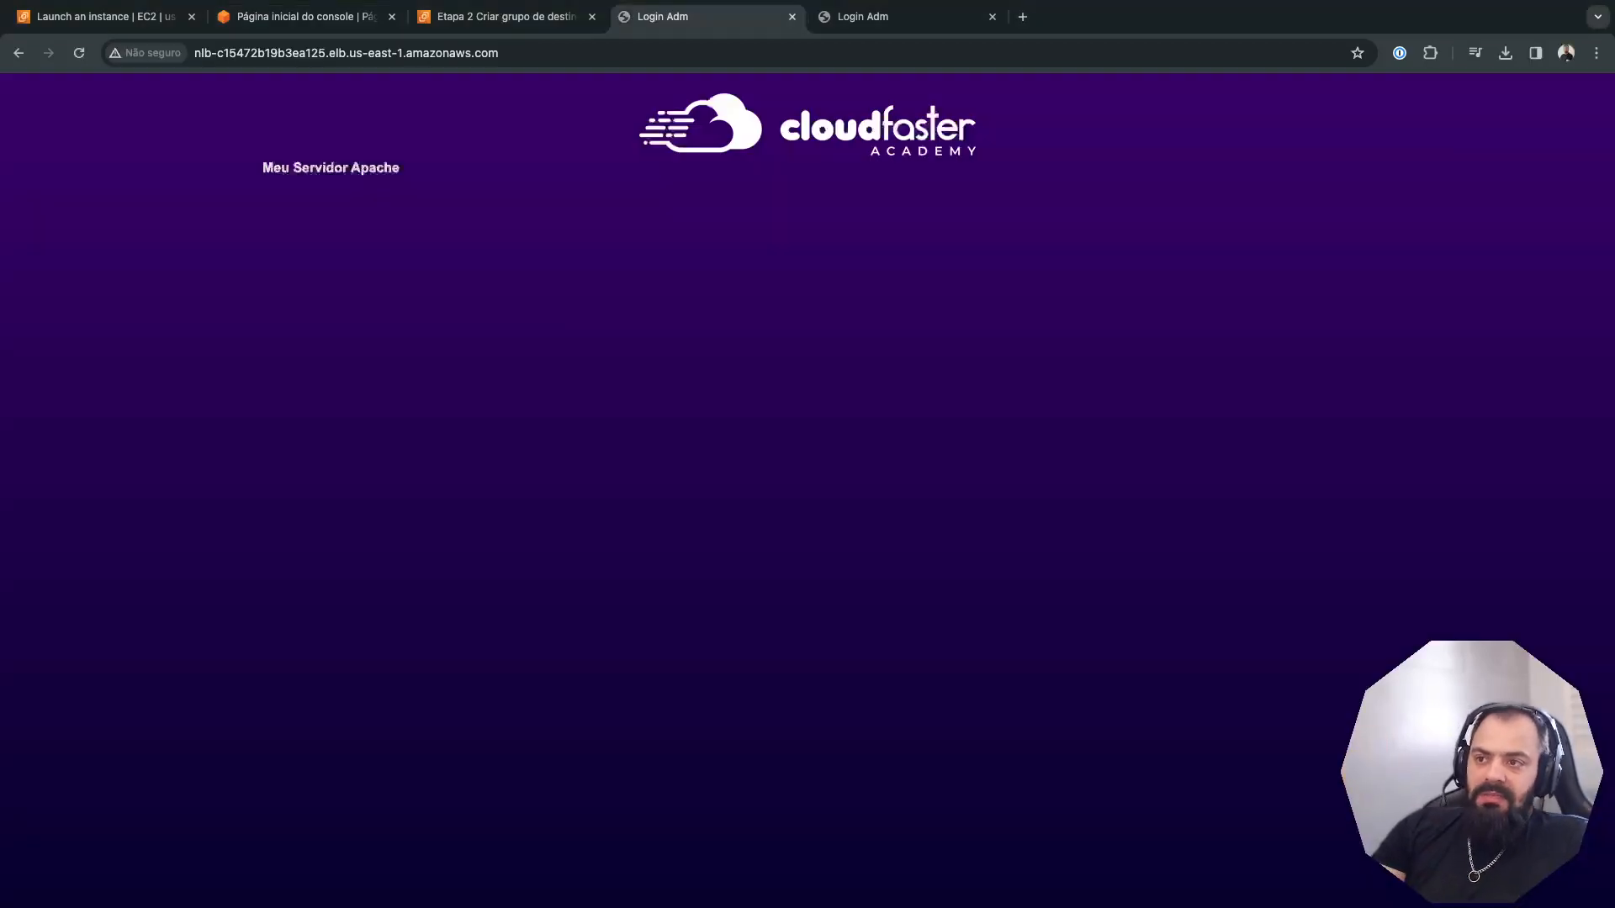
{"action": "key", "text": "super+l"}
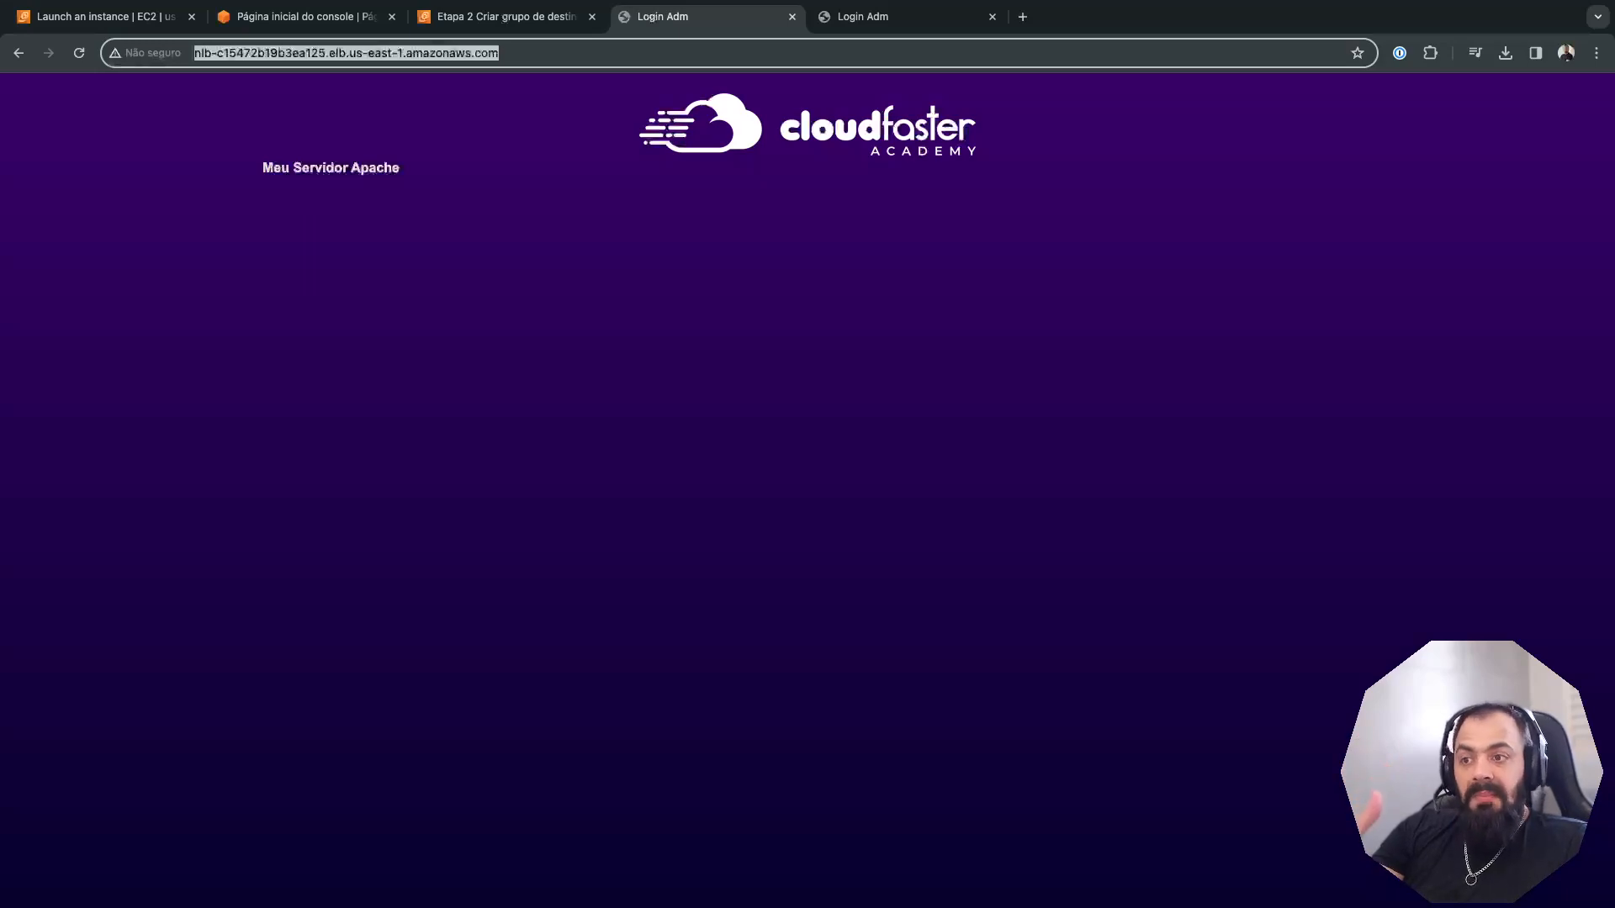
{"action": "left_click", "coordinate": [673, 252]}
{"action": "left_click", "coordinate": [900, 16]}
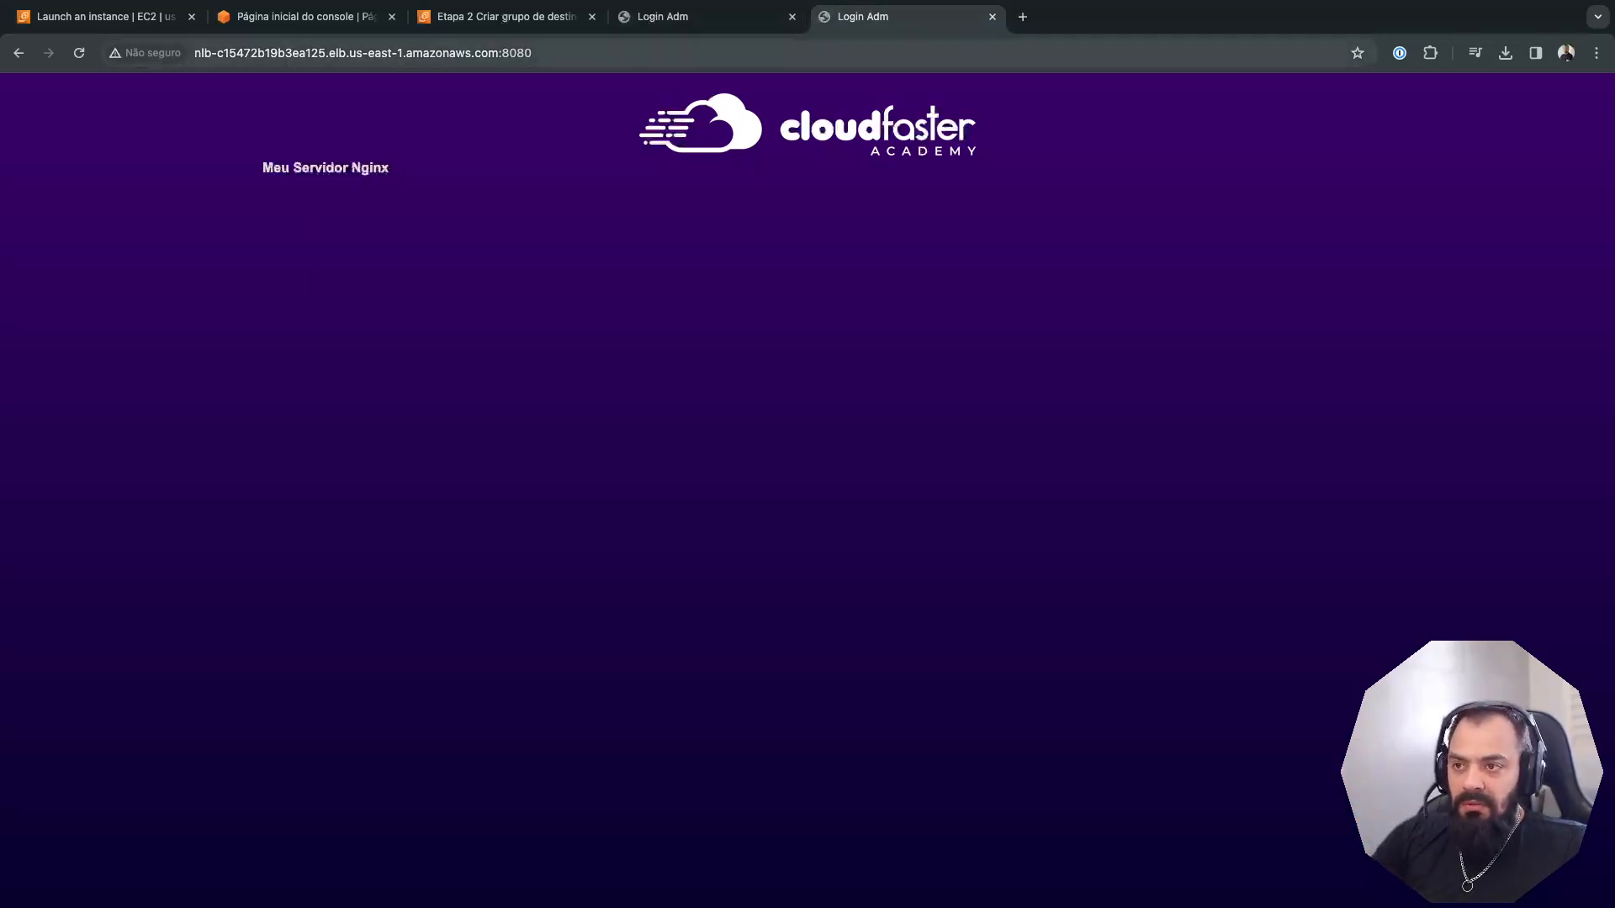
{"action": "key", "text": "super+l"}
{"action": "left_click", "coordinate": [673, 252]}
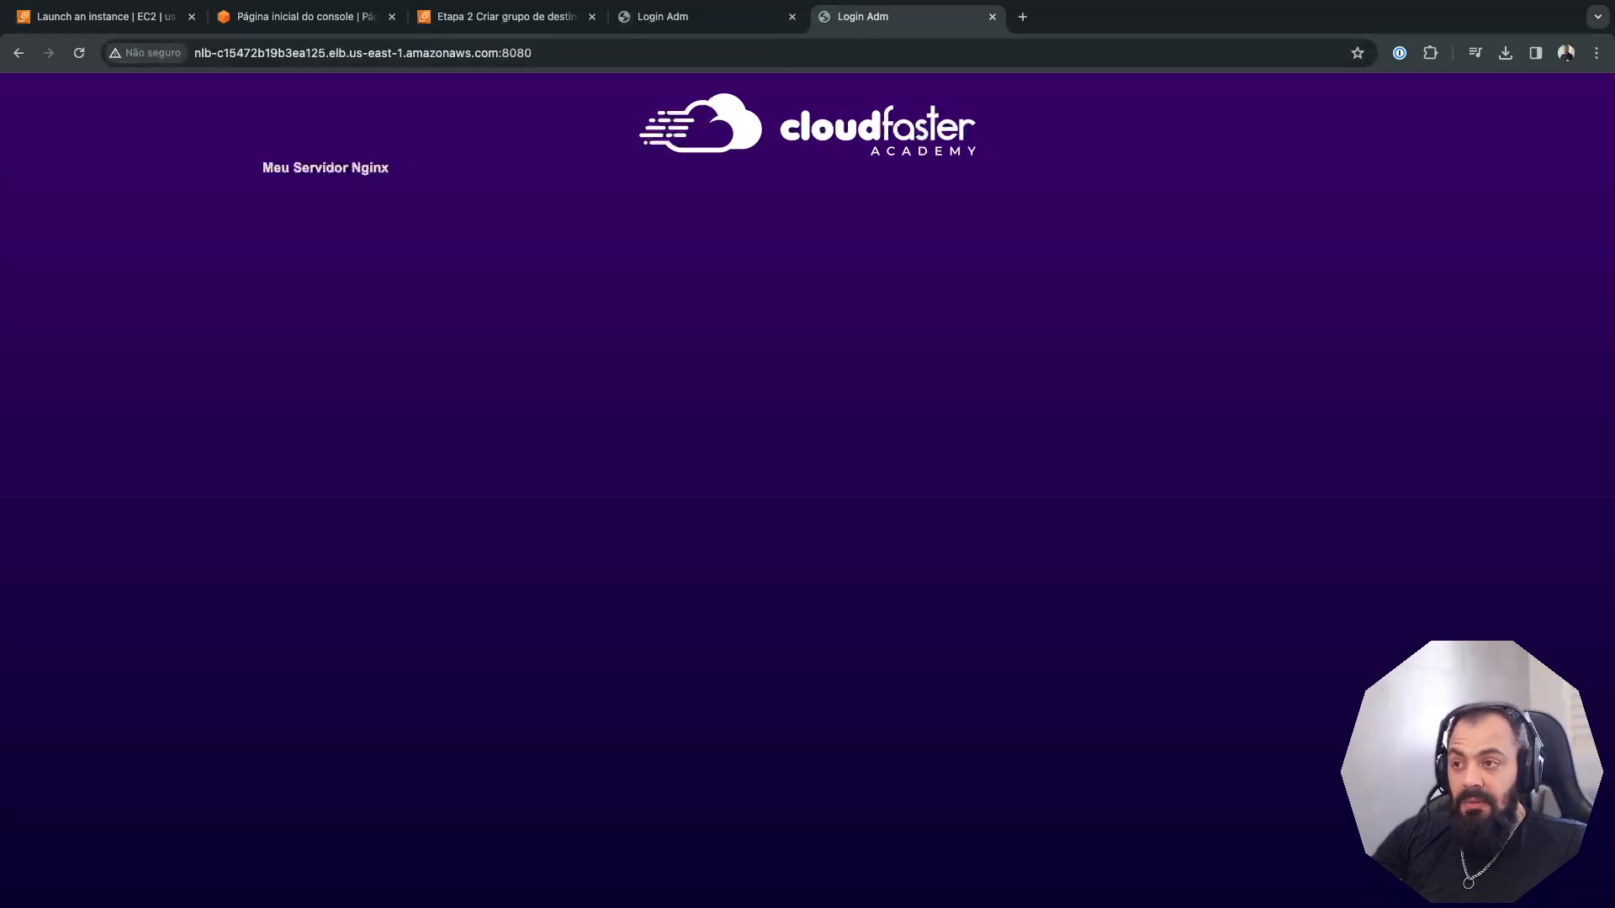